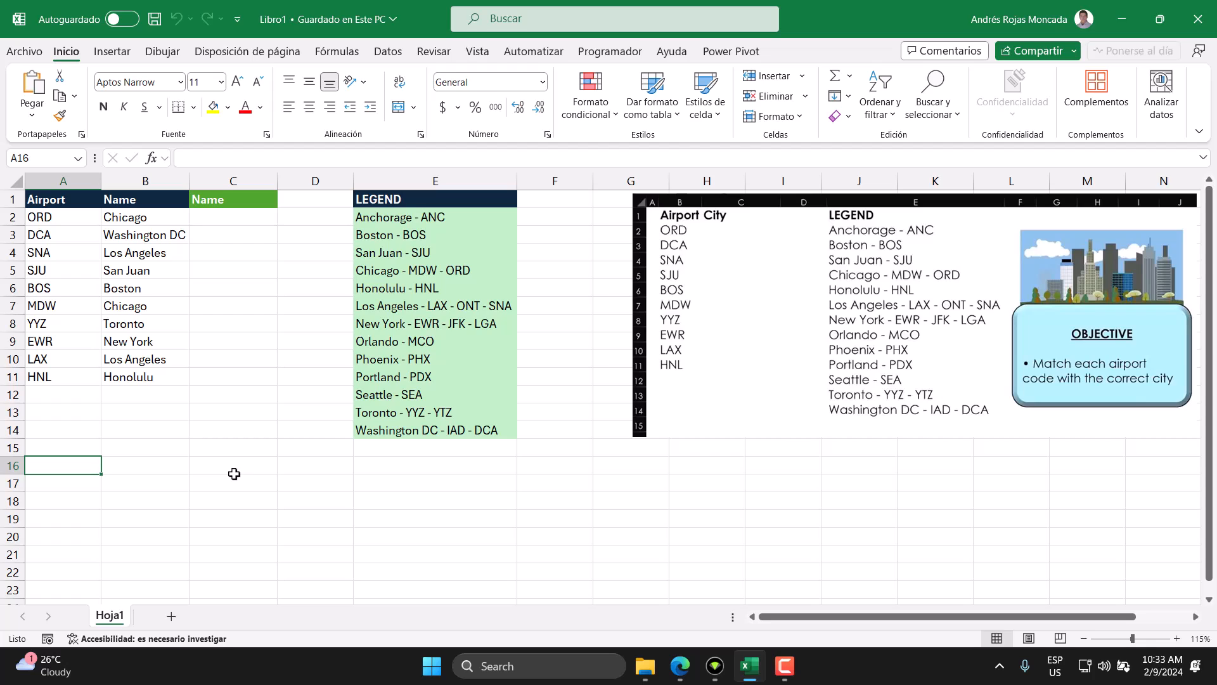
key(alt)
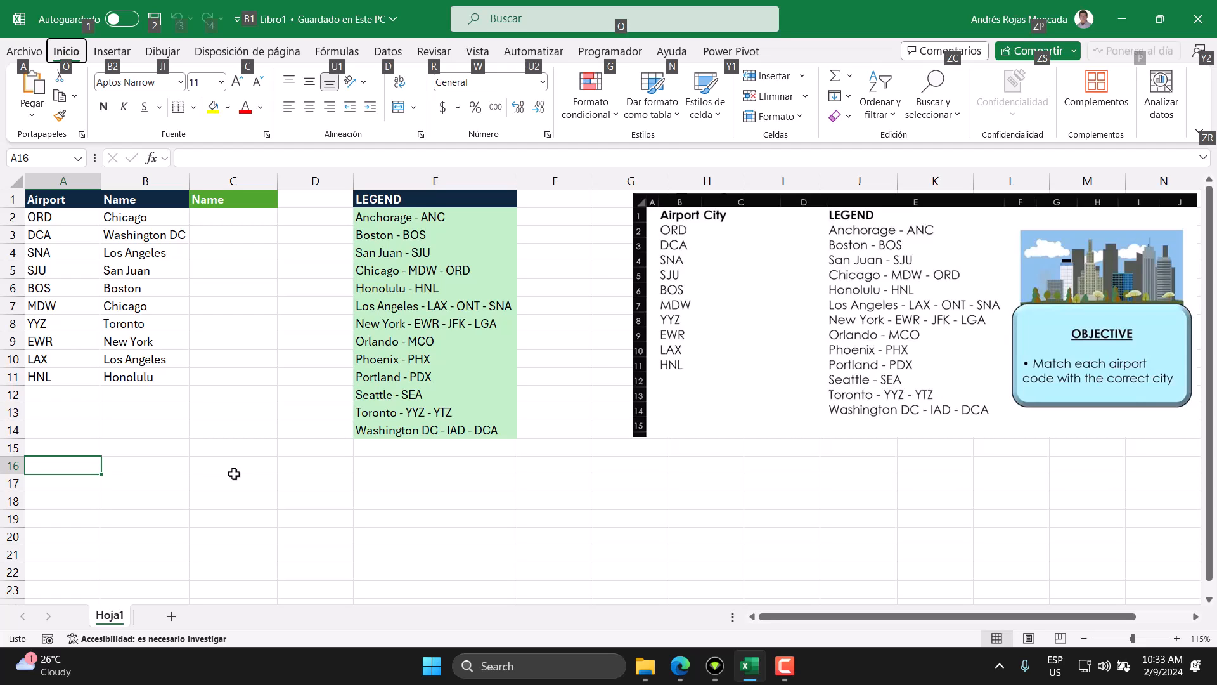
key(Escape)
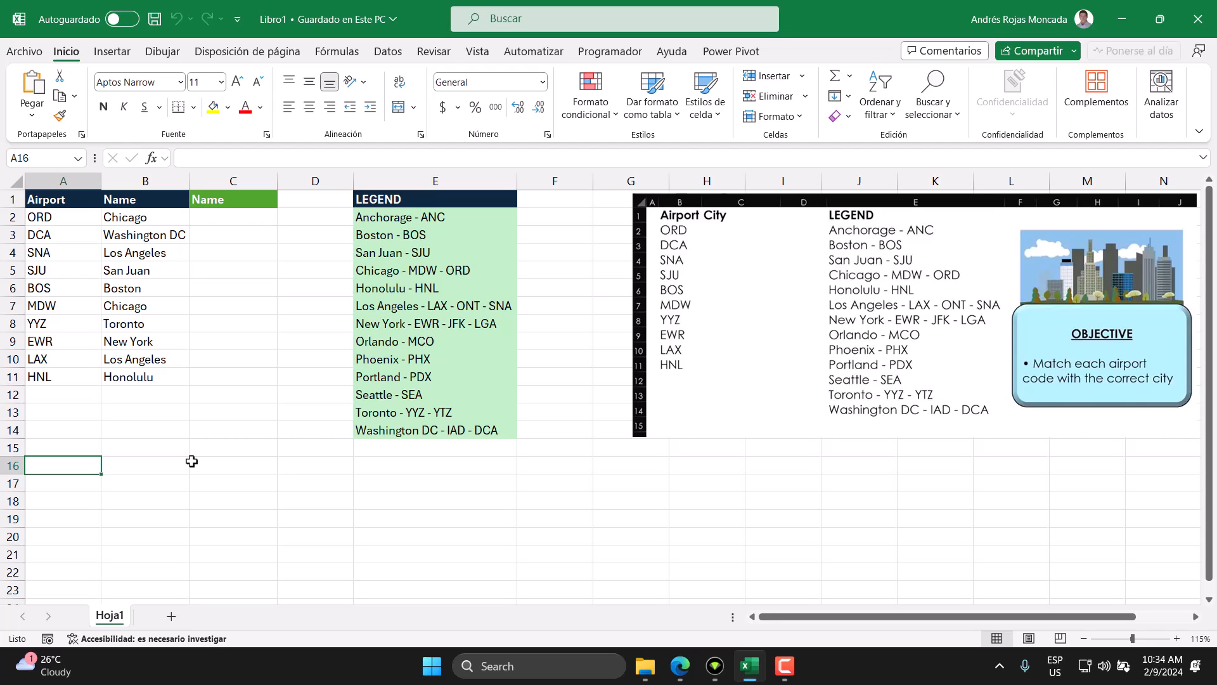
- Switch to the browser to view the LinkedIn post with the airport code challenge, and return to the Excel workbook
click(682, 678)
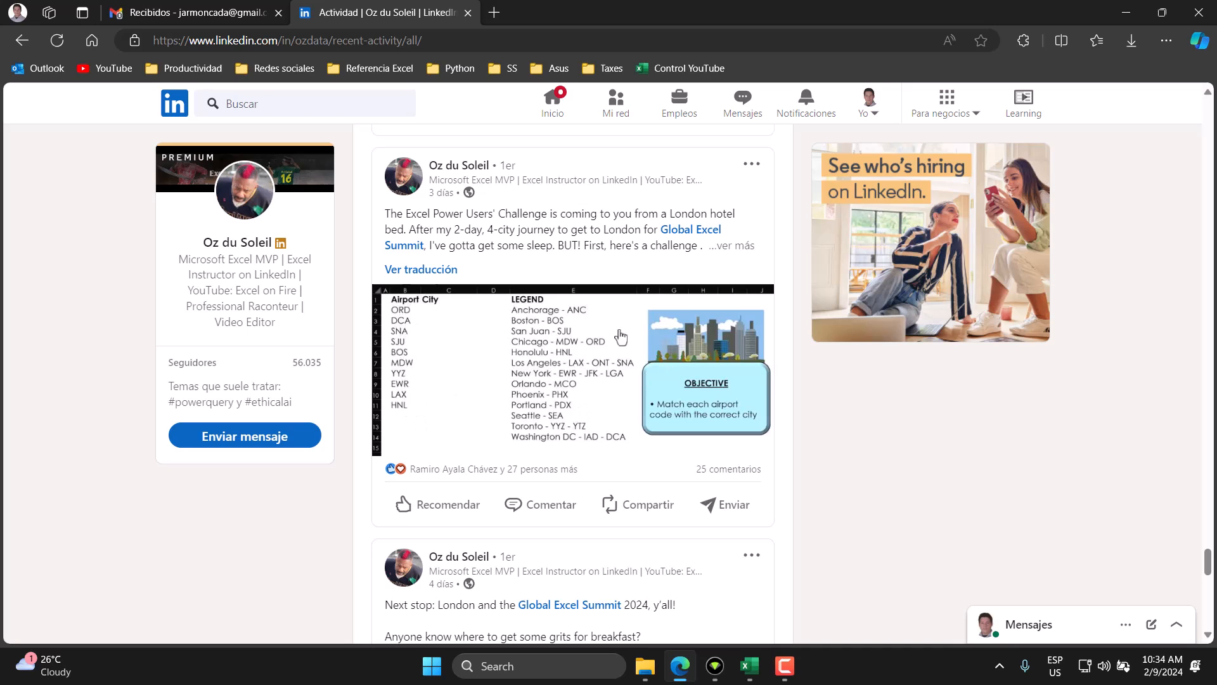
click(749, 666)
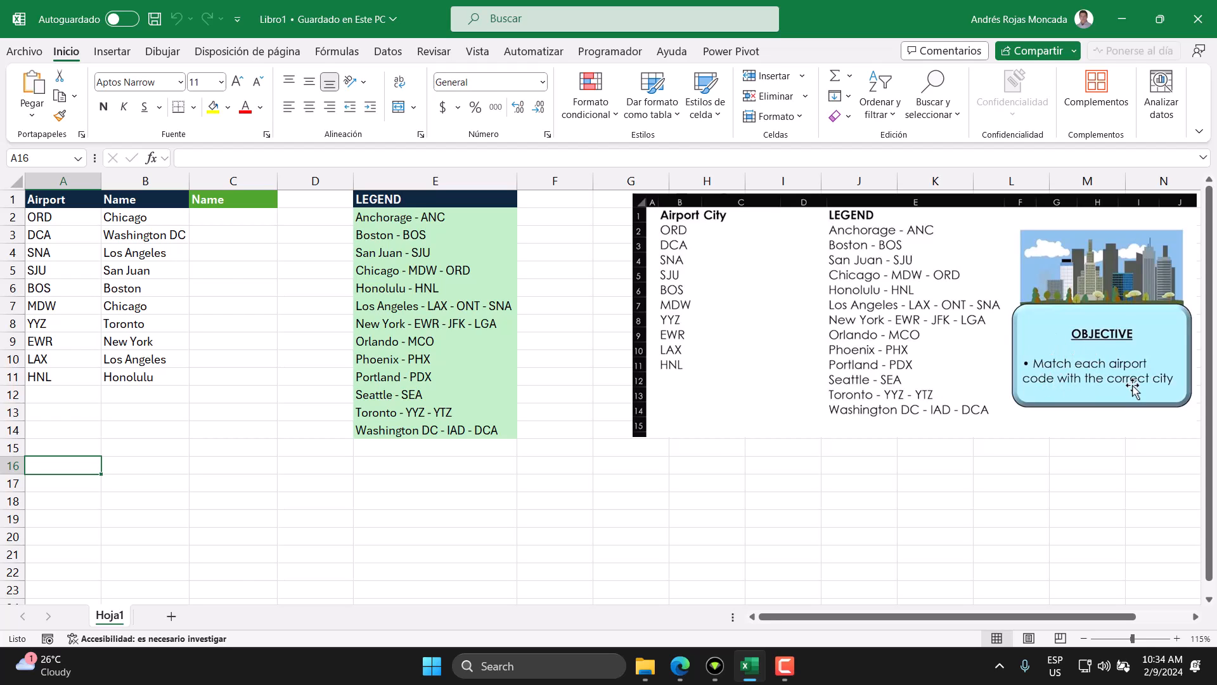
- Examine the legend entries in E2:E14, the airport codes in A2:A11 and the expected city names in B2:B11
drag(443, 199, 444, 431)
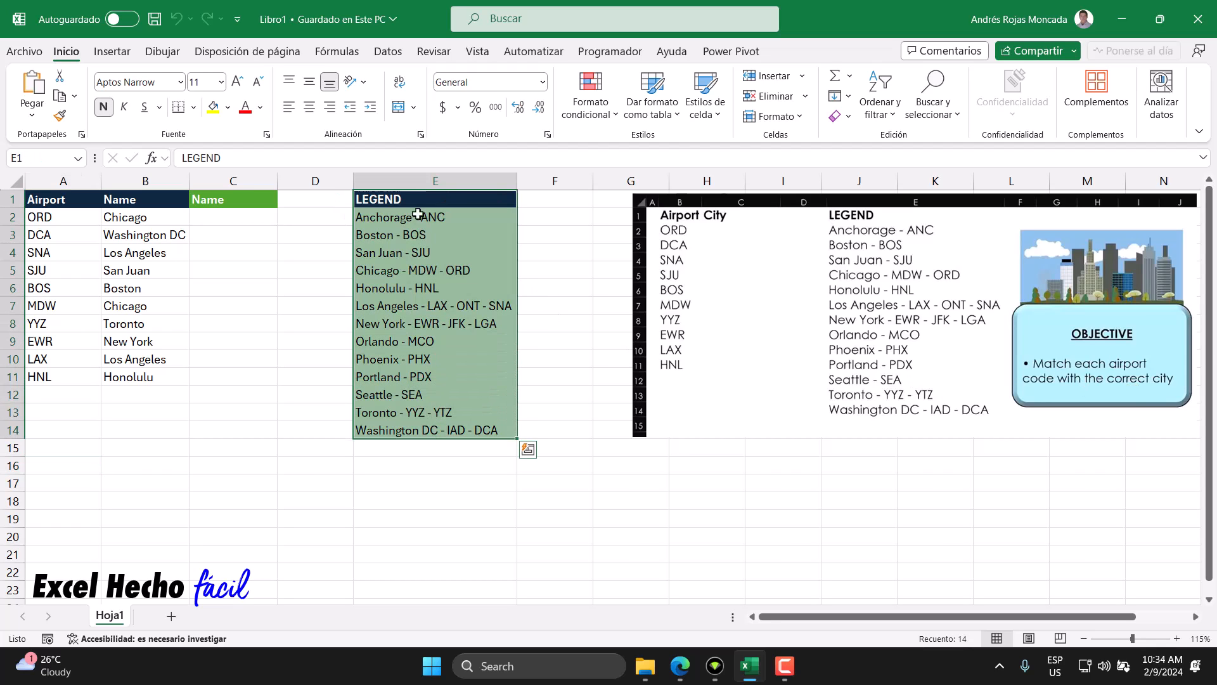
click(415, 216)
drag(415, 216, 408, 431)
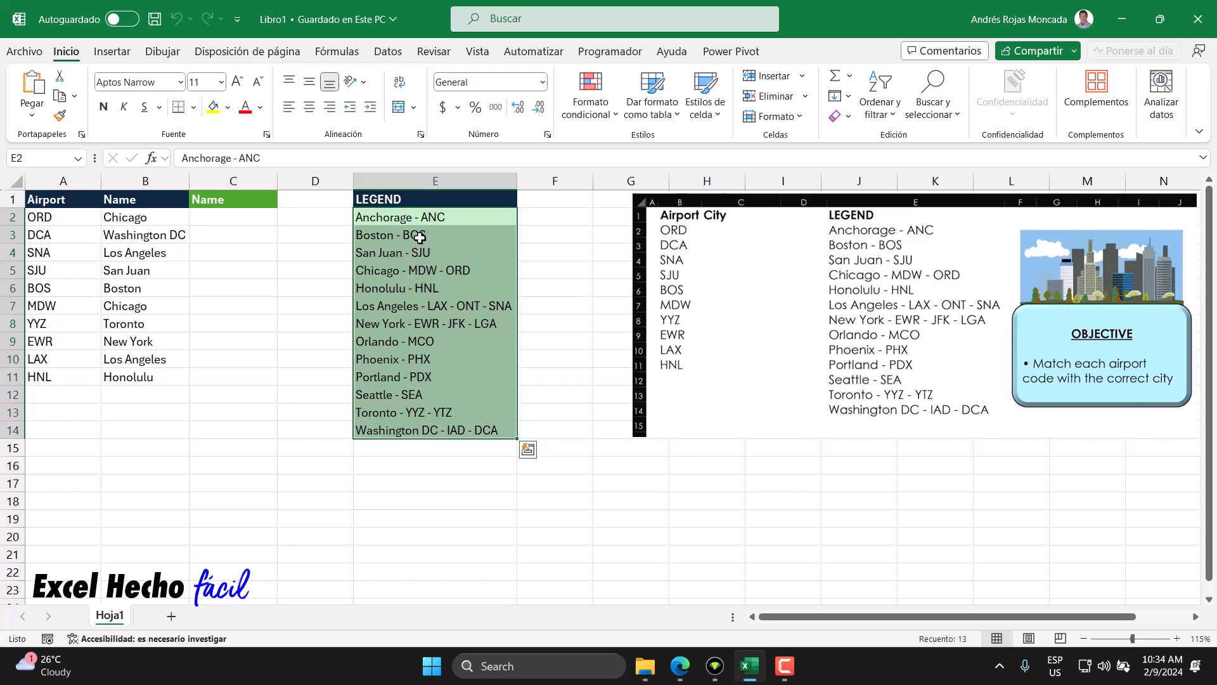
drag(421, 217, 432, 431)
drag(64, 220, 59, 368)
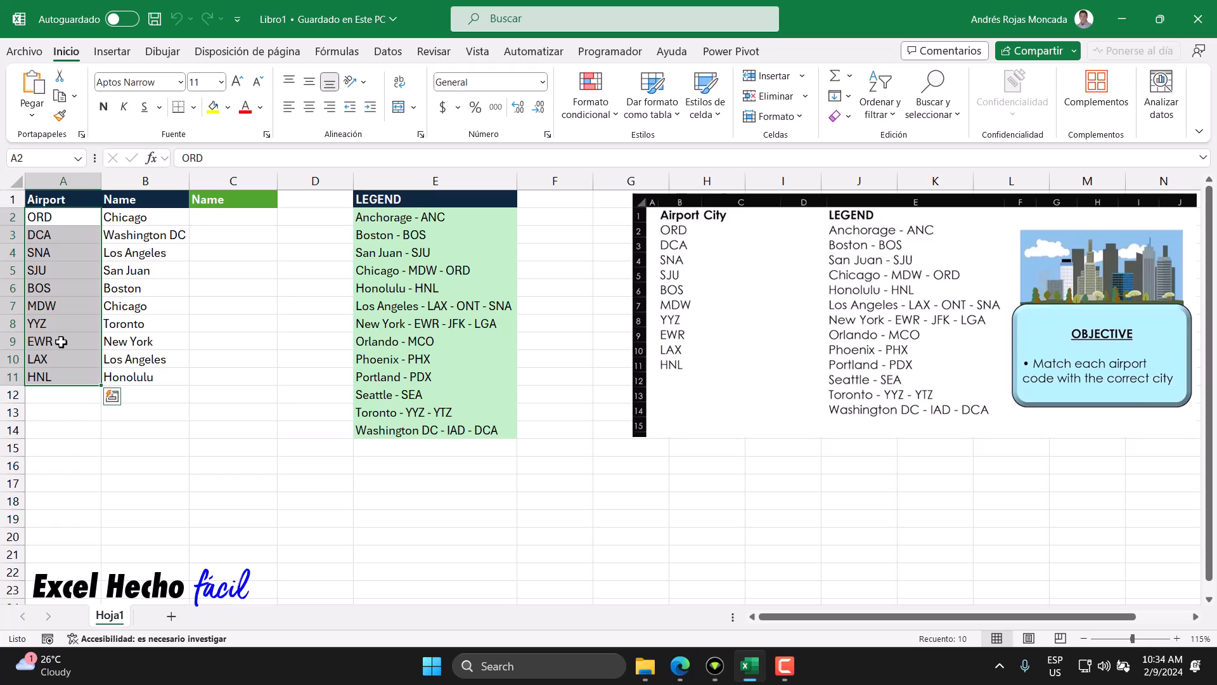
drag(464, 217, 460, 431)
drag(121, 216, 131, 375)
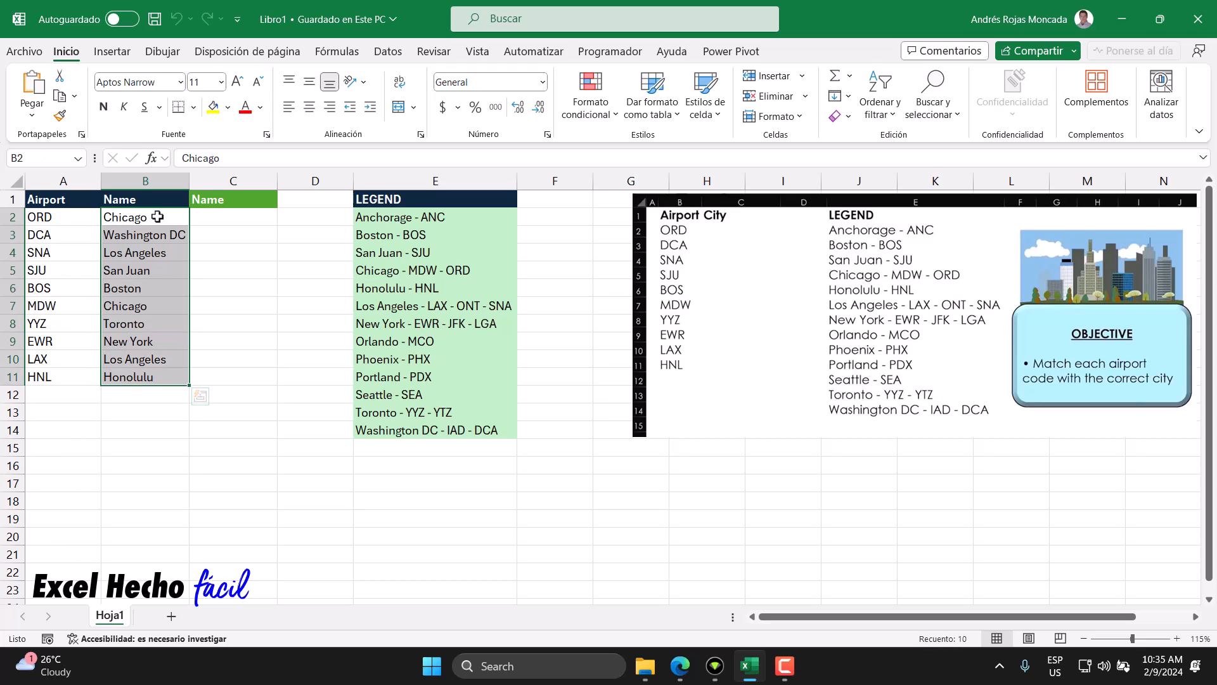
- Enter =TEXTOANTES(E2:E14," -") in C2 to extract the city names from the legend
click(218, 222)
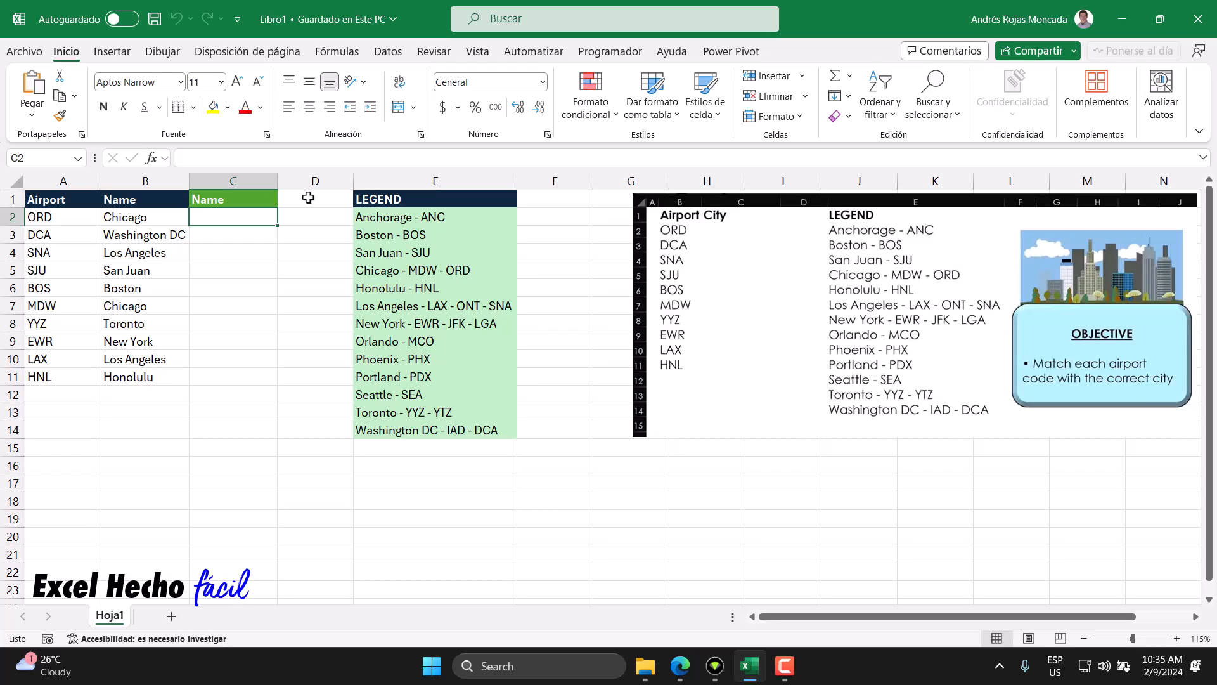
text(=antes)
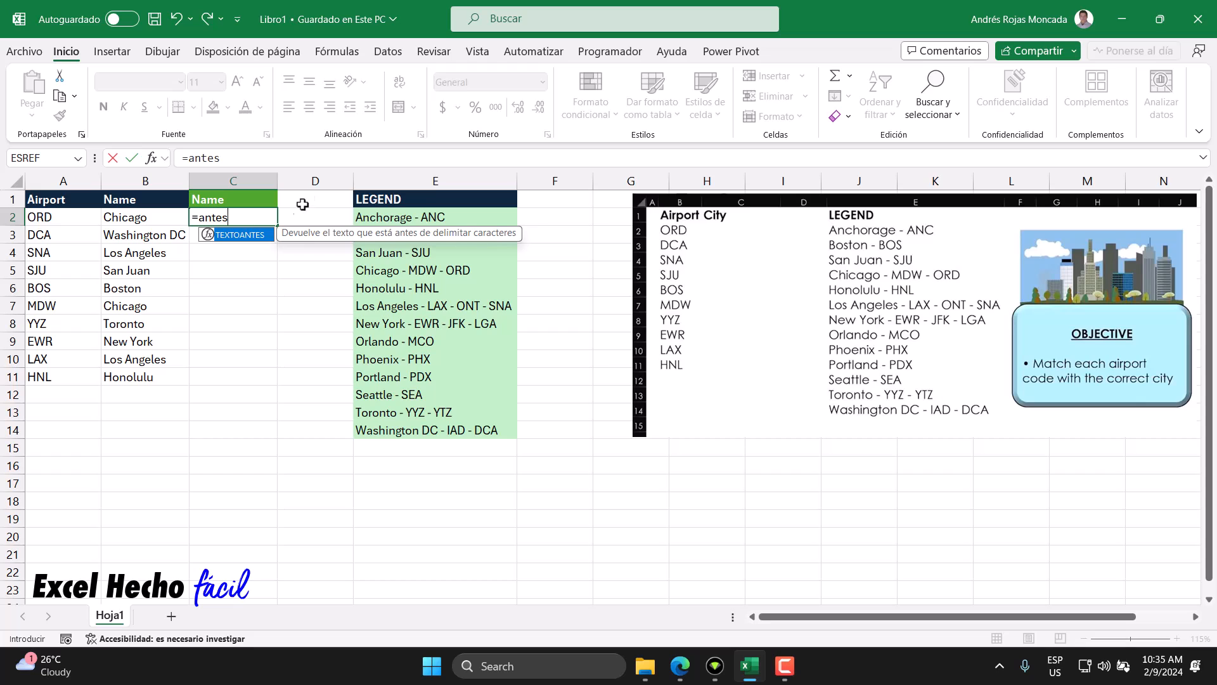
double_click(259, 234)
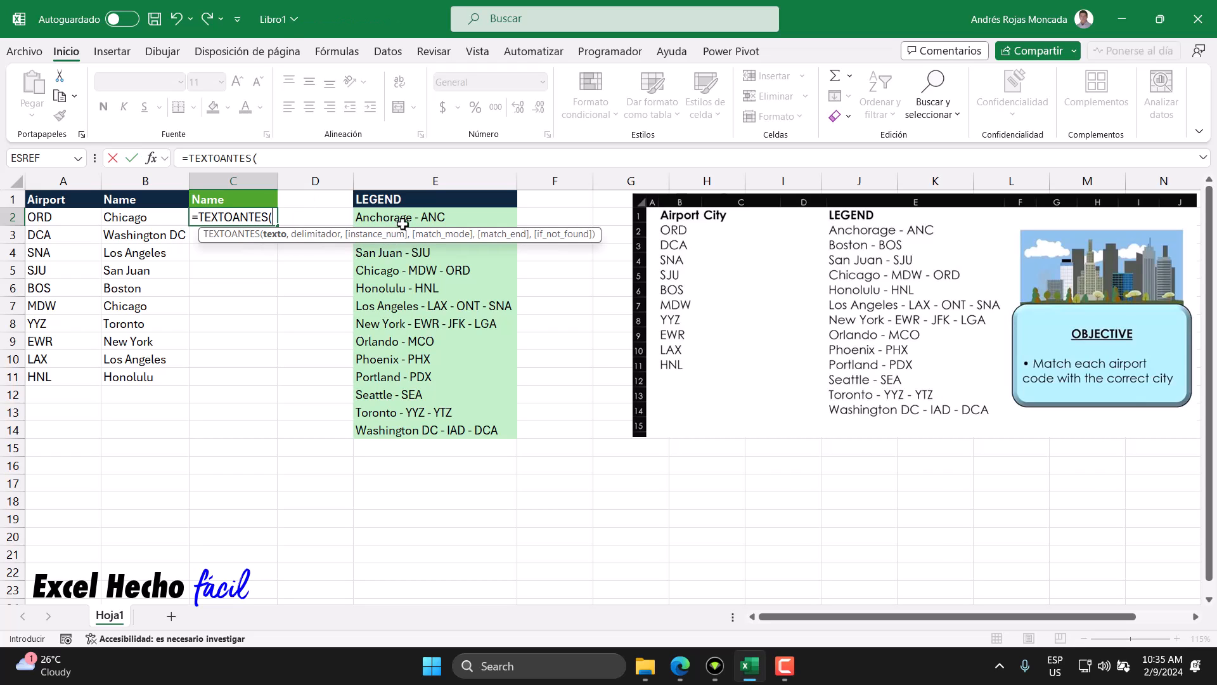
drag(403, 219, 397, 431)
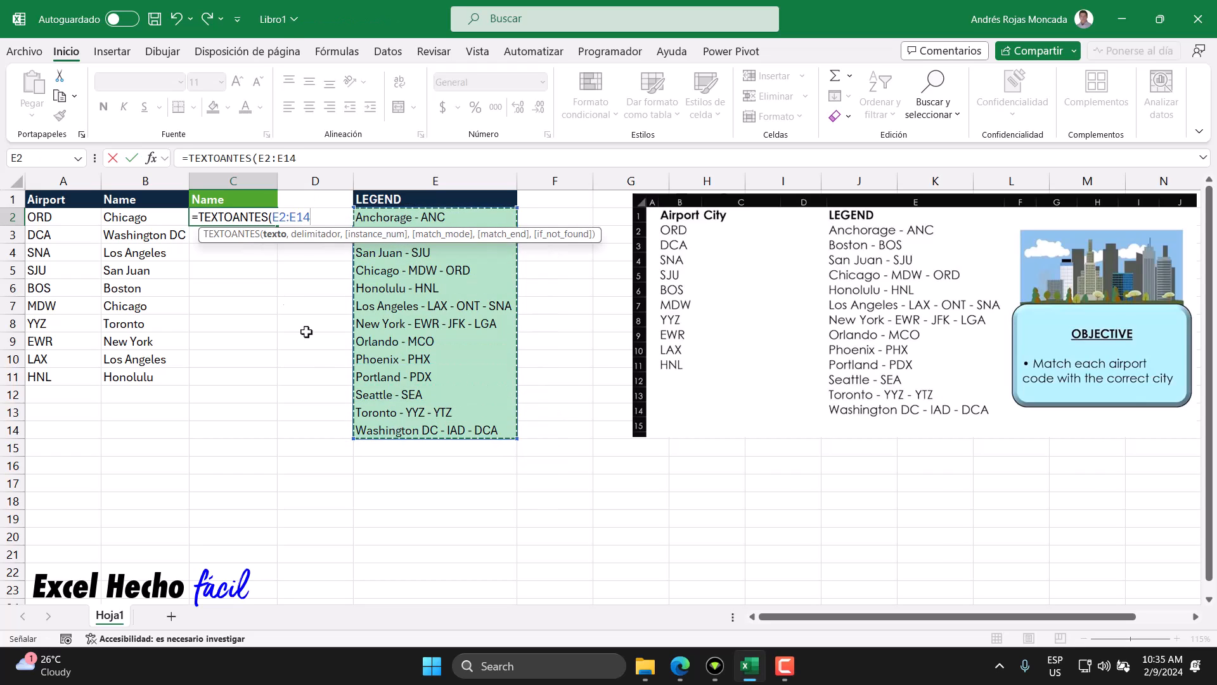
click(275, 234)
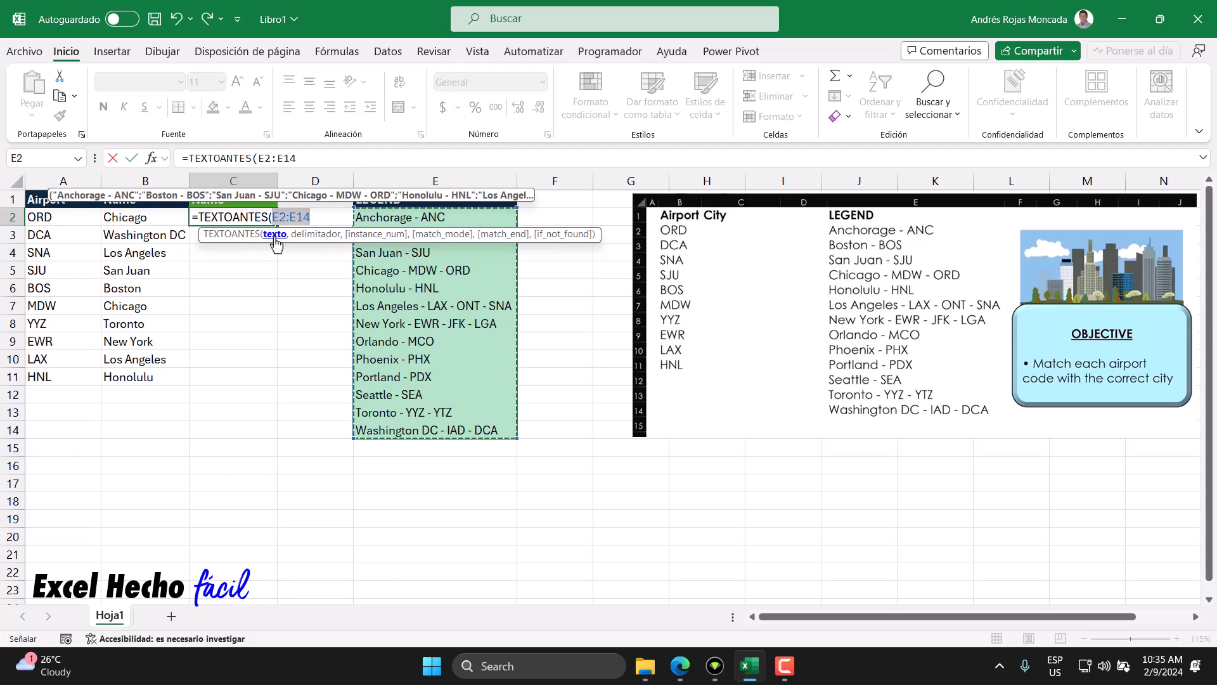
key(F2)
text(,)
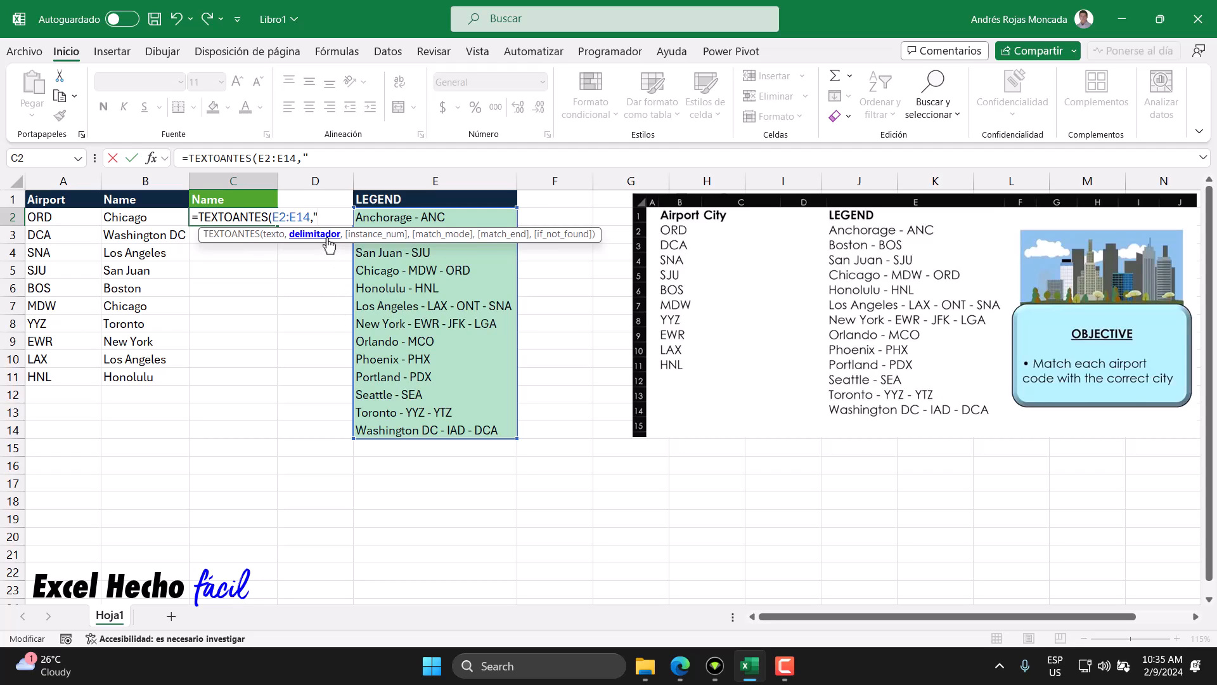
drag(486, 240, 485, 453)
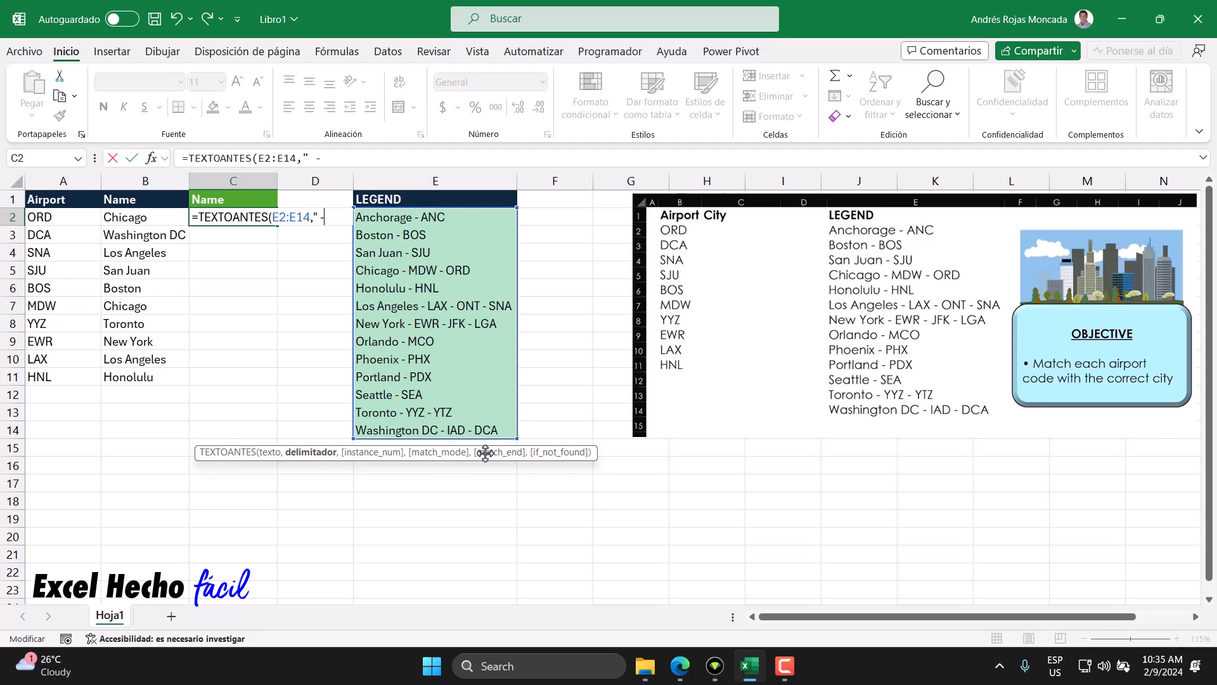
text())
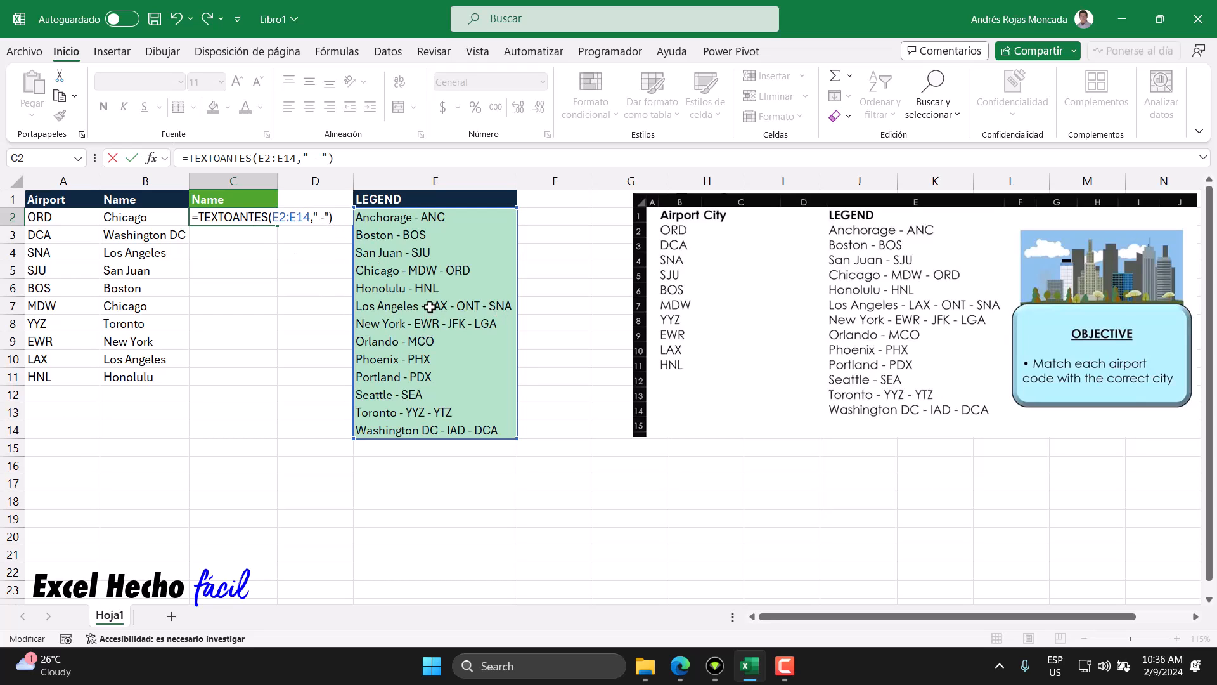
click(317, 217)
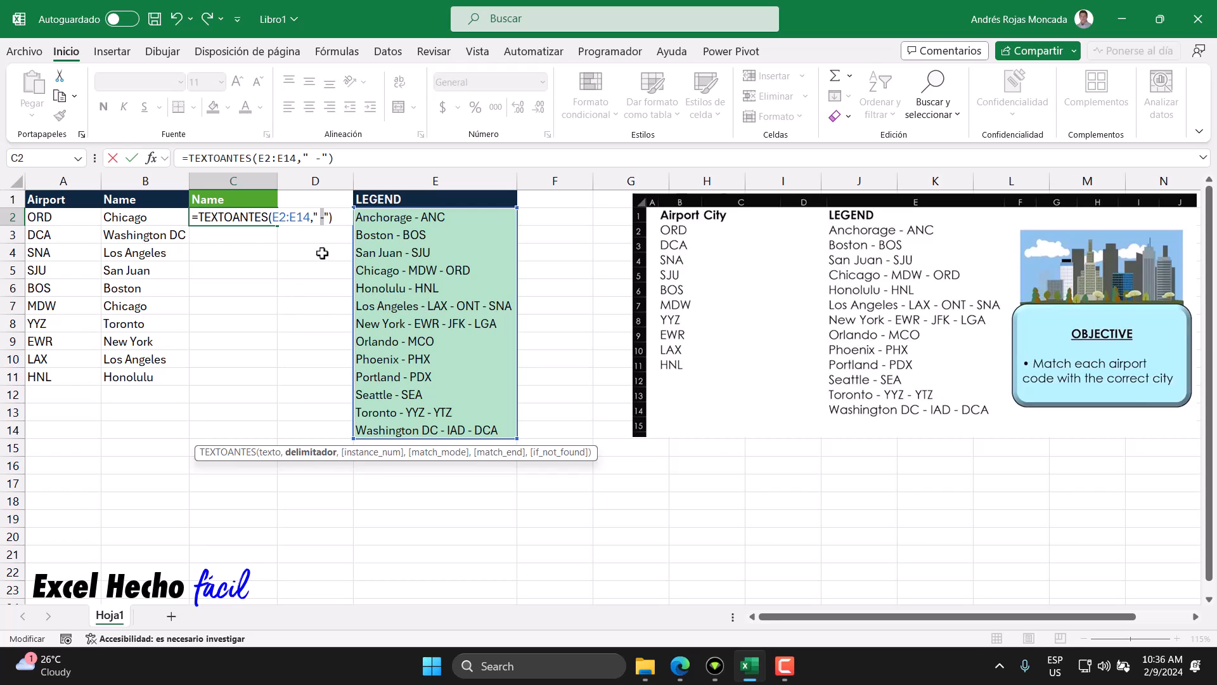
key(Return)
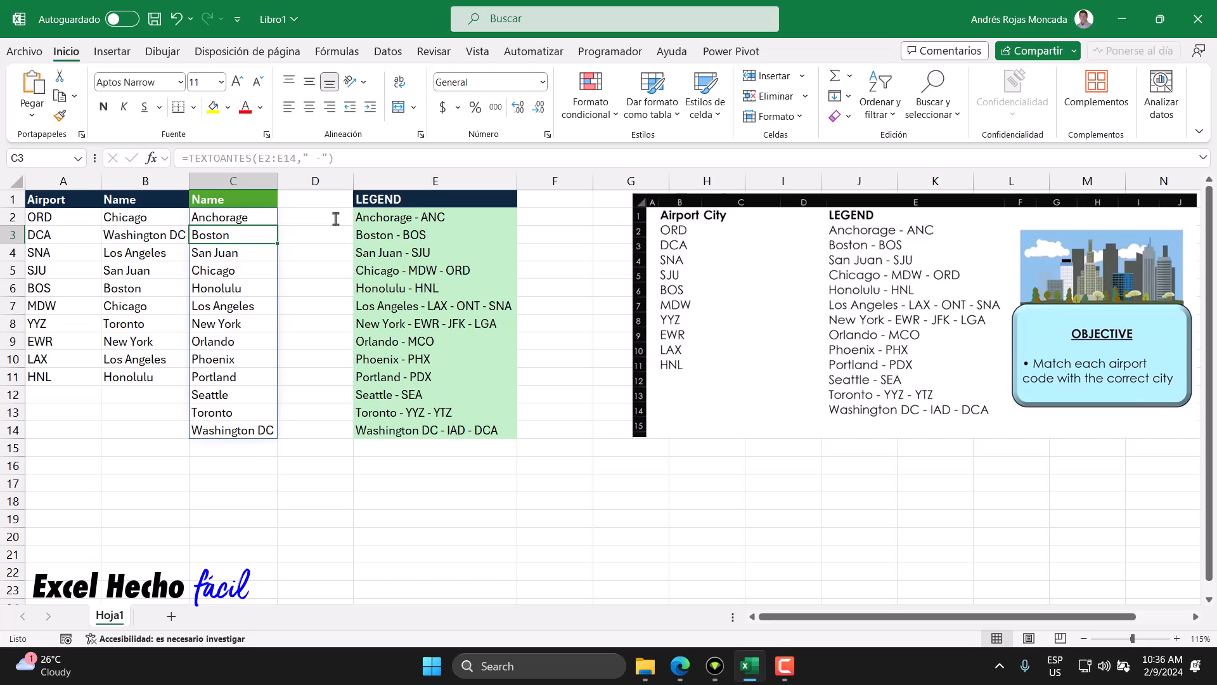
- Compare the extracted city names in C2:C14 with the legend entries and delete the formula from column C
drag(243, 219, 238, 433)
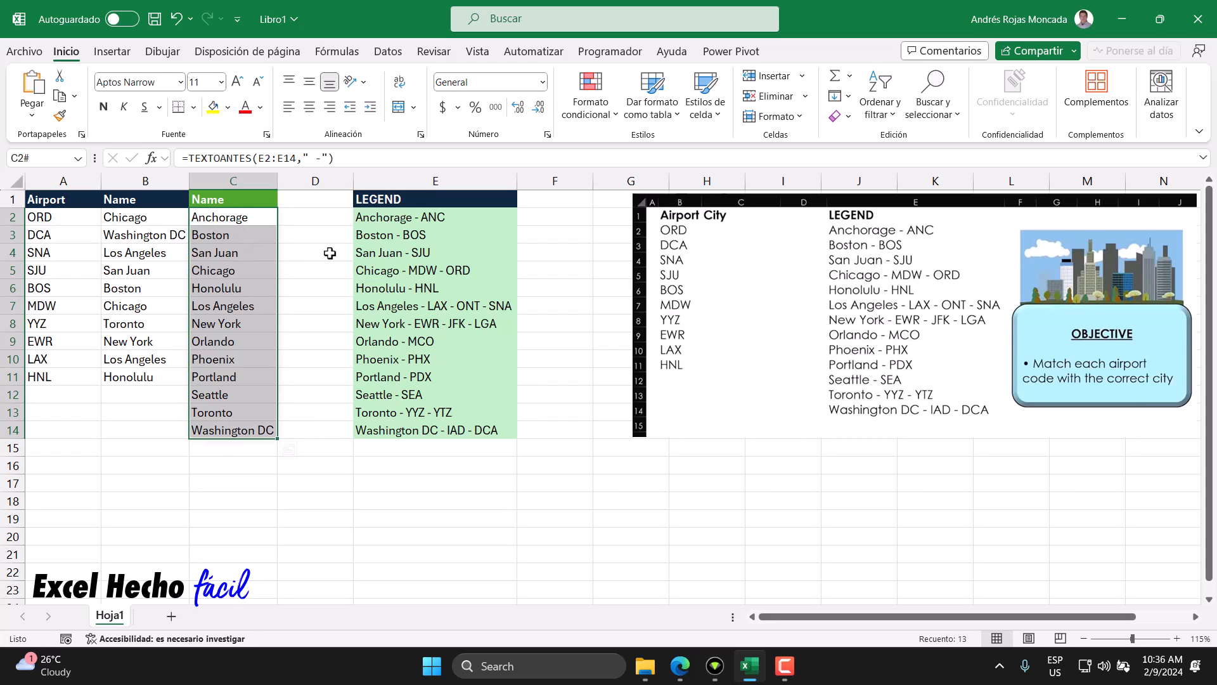
drag(413, 218, 415, 439)
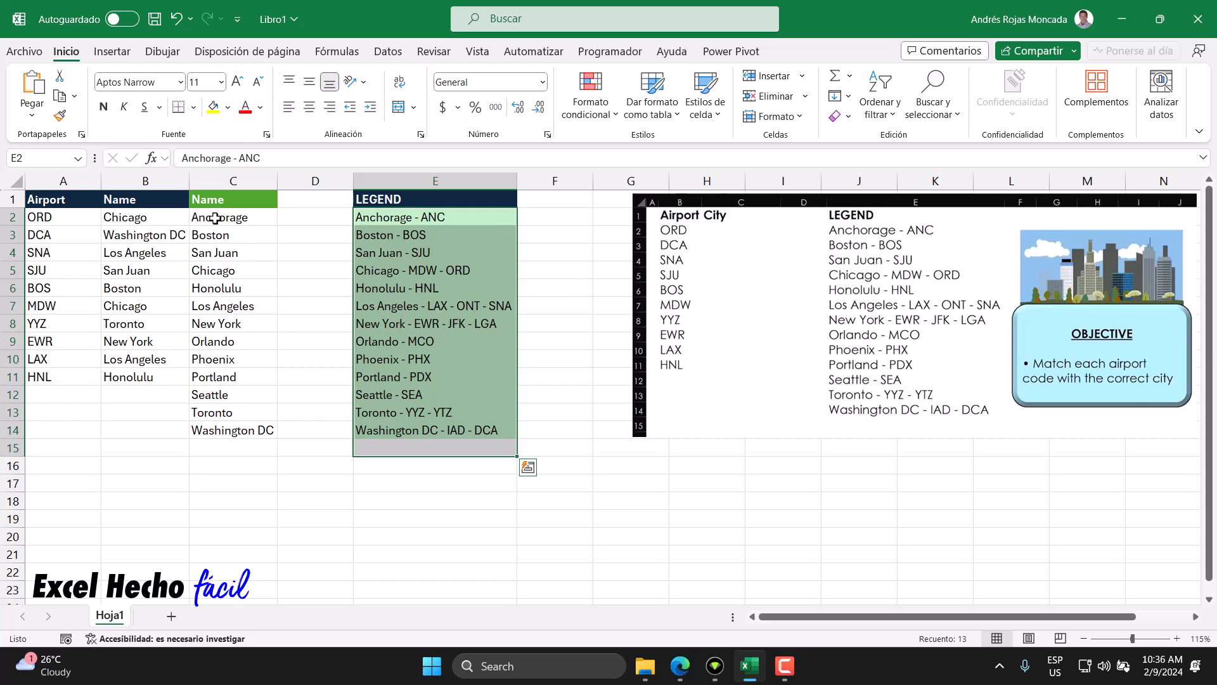
drag(217, 218, 236, 431)
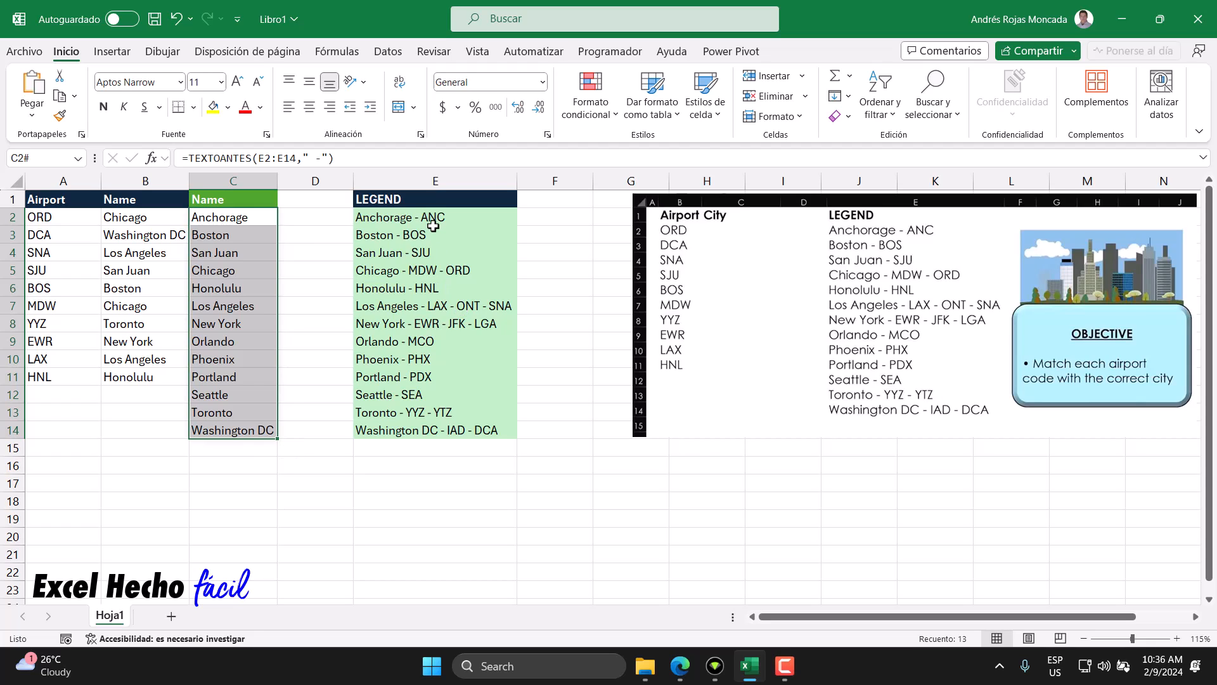
drag(228, 219, 226, 430)
key(Delete)
- Start a BUSCARX formula in C2 with A2 as the lookup value and E2:E14 as the lookup array
click(252, 221)
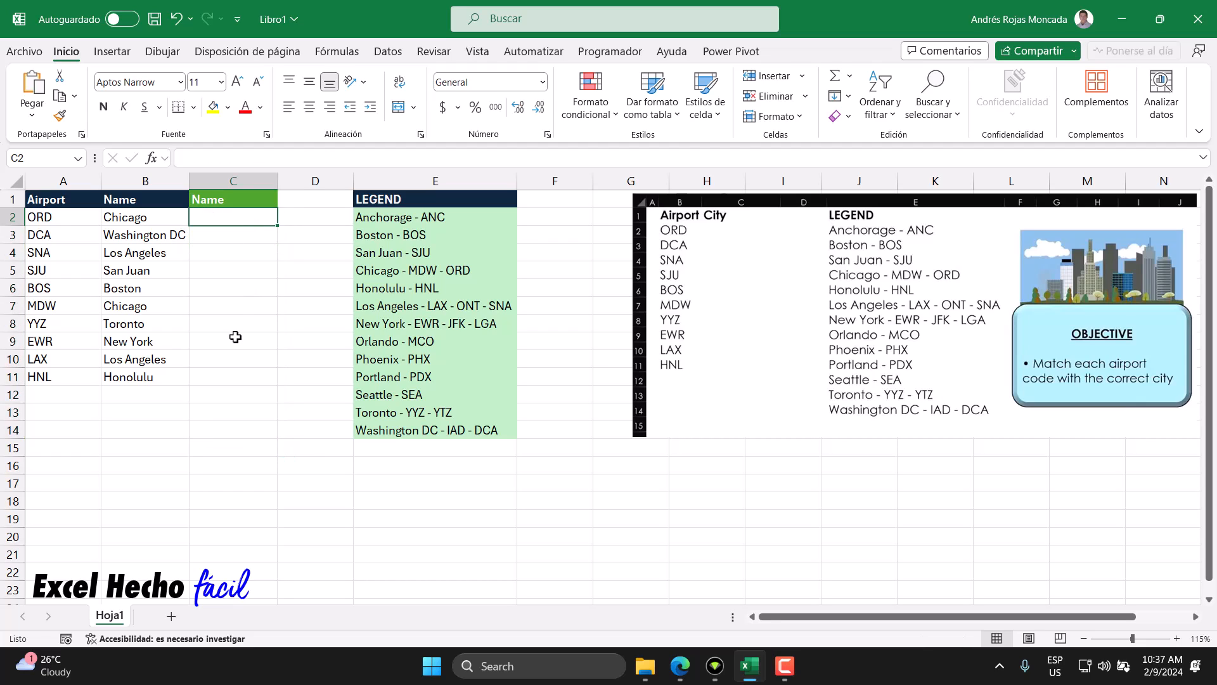
text(=bu)
key(Down)
key(Down)
key(Down)
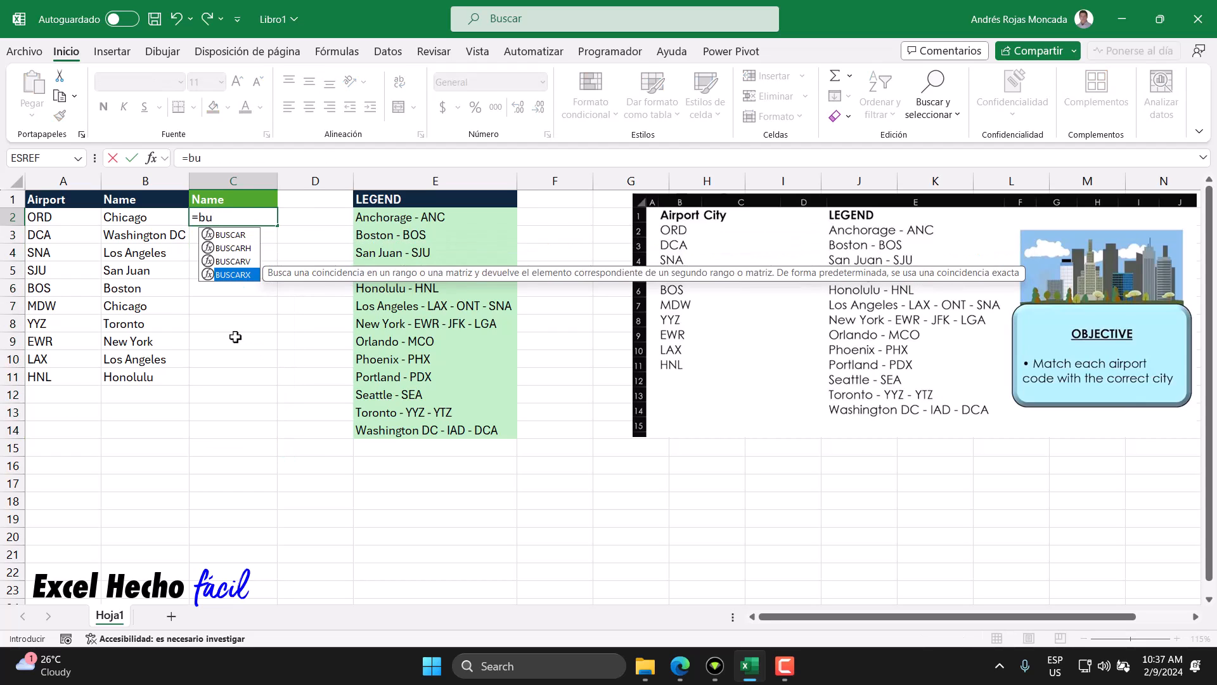
key(Tab)
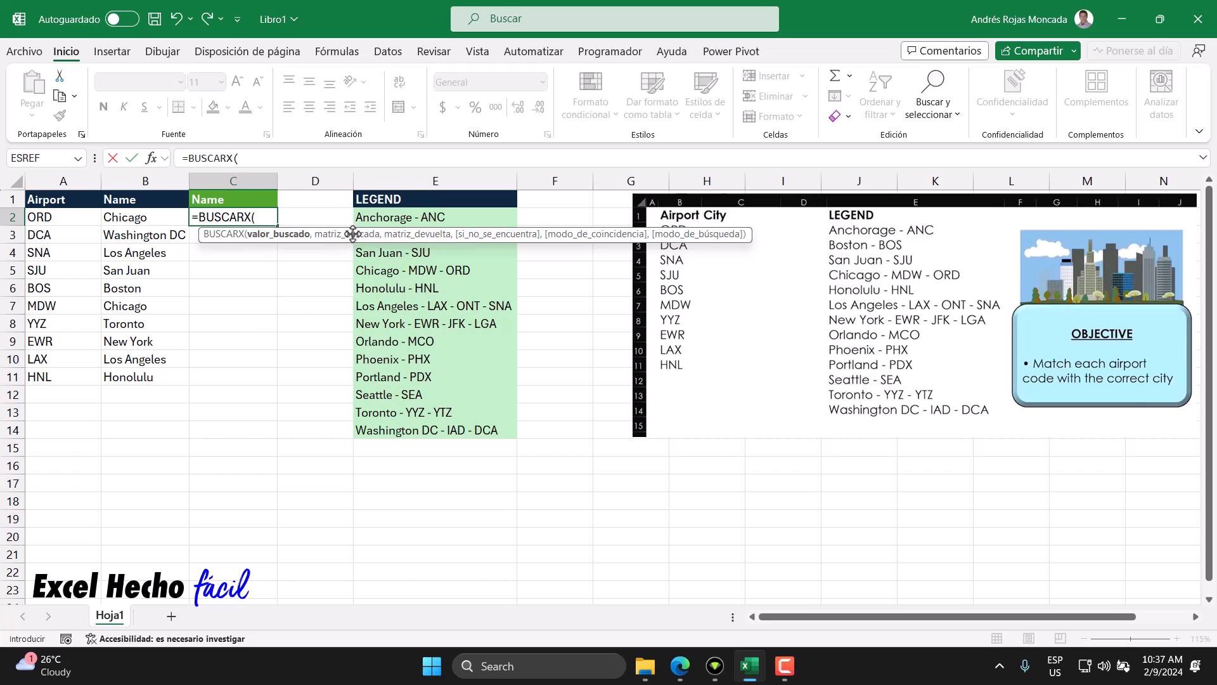
drag(352, 235, 330, 479)
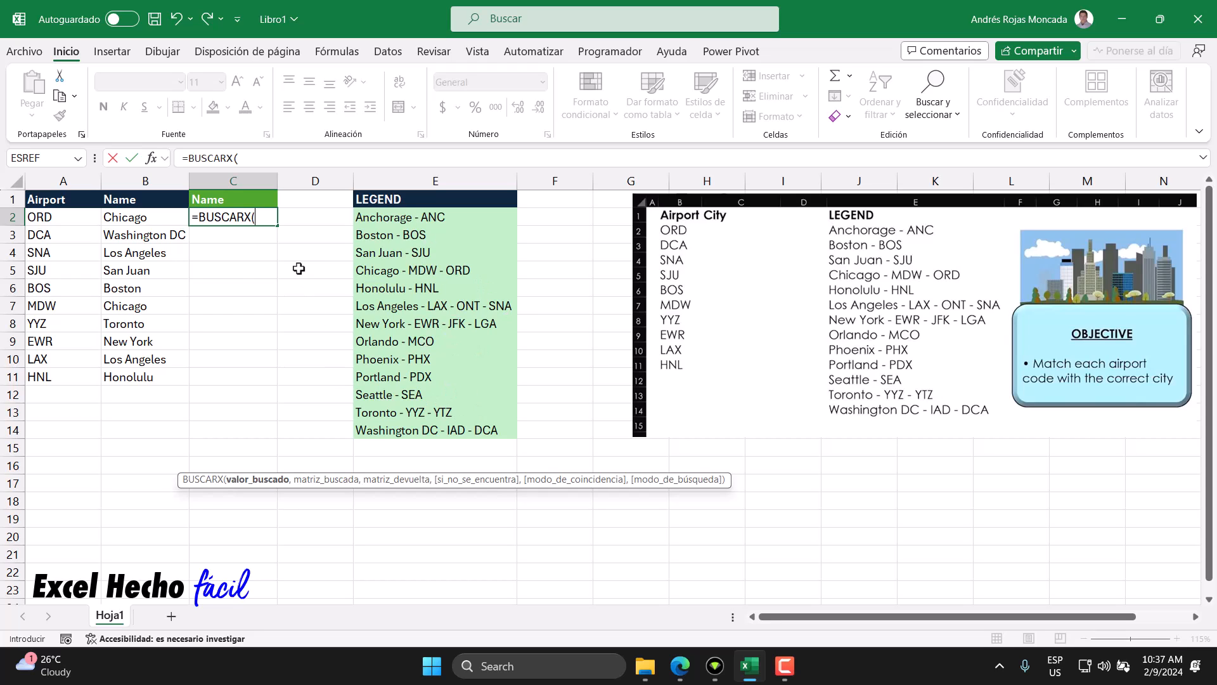
click(73, 218)
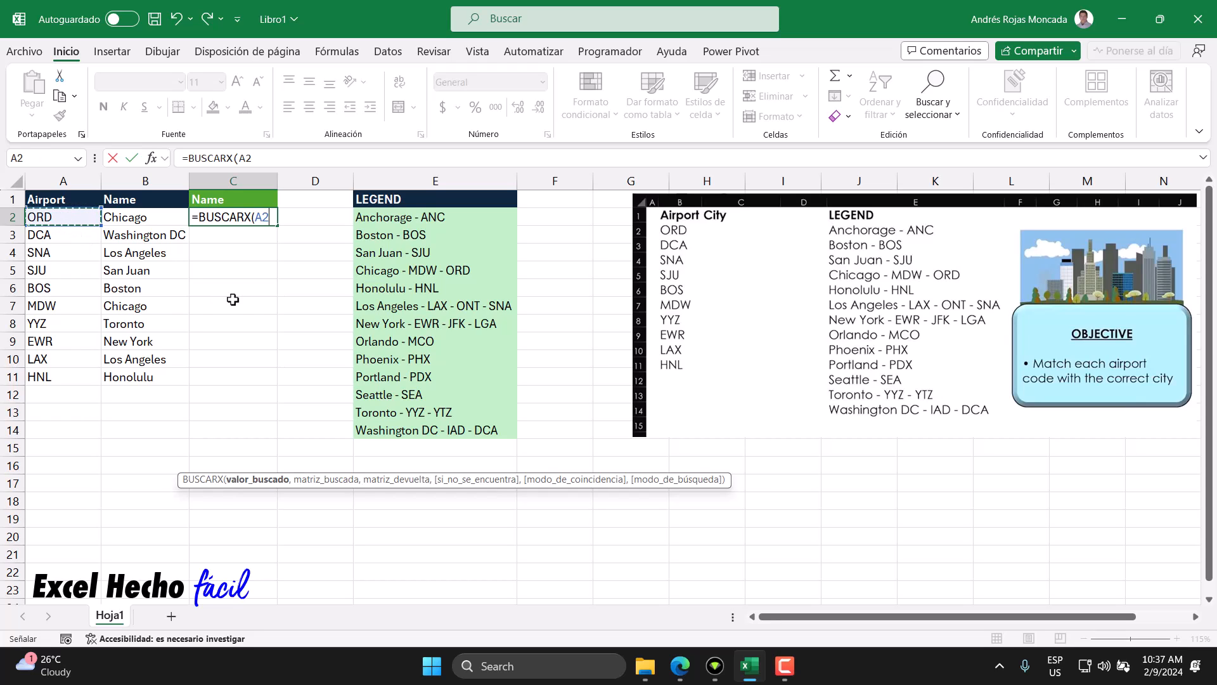
text(,)
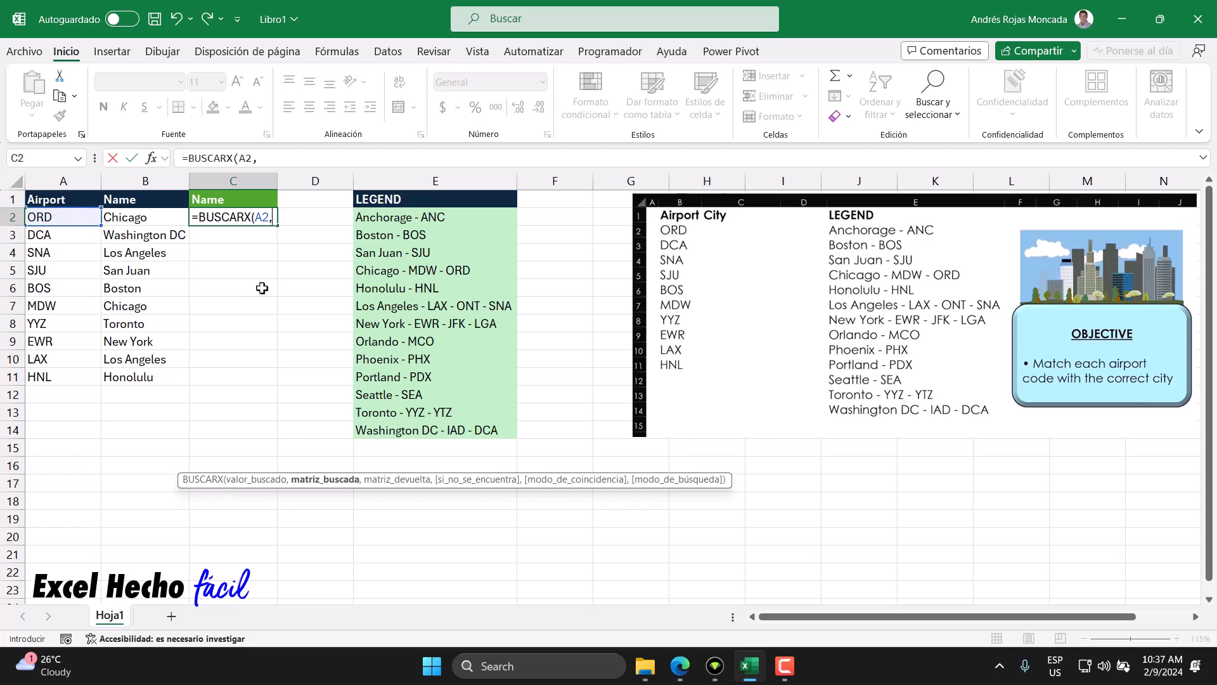
drag(393, 219, 381, 430)
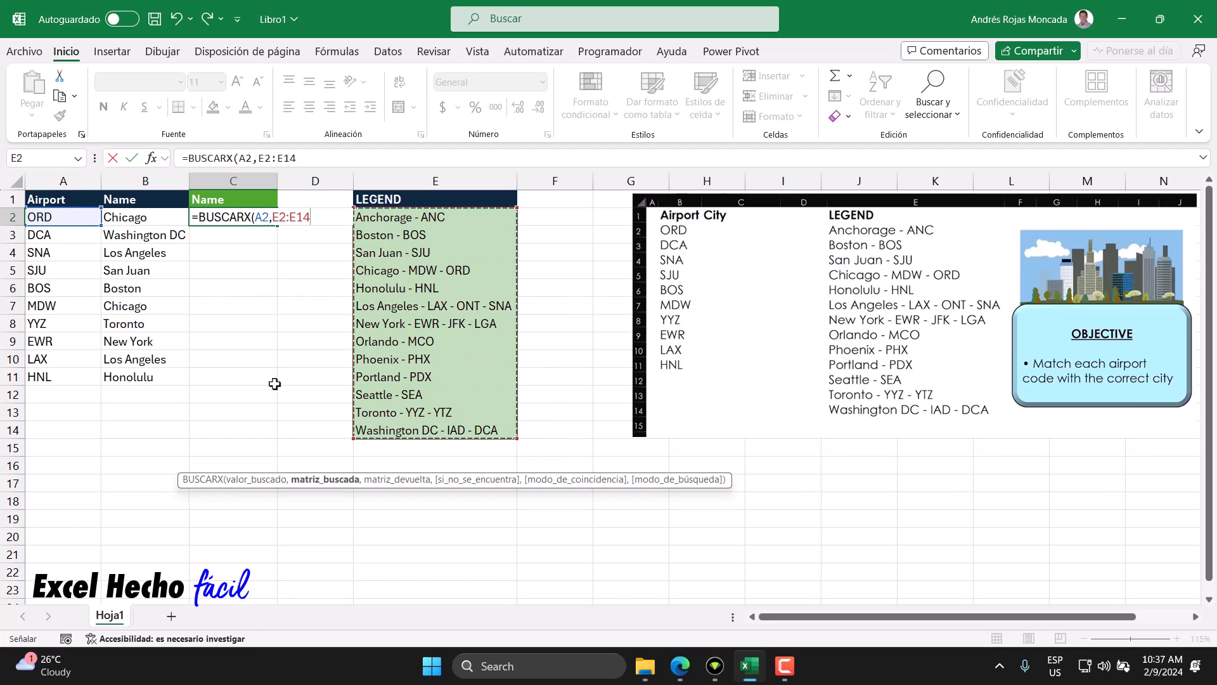
text(,)
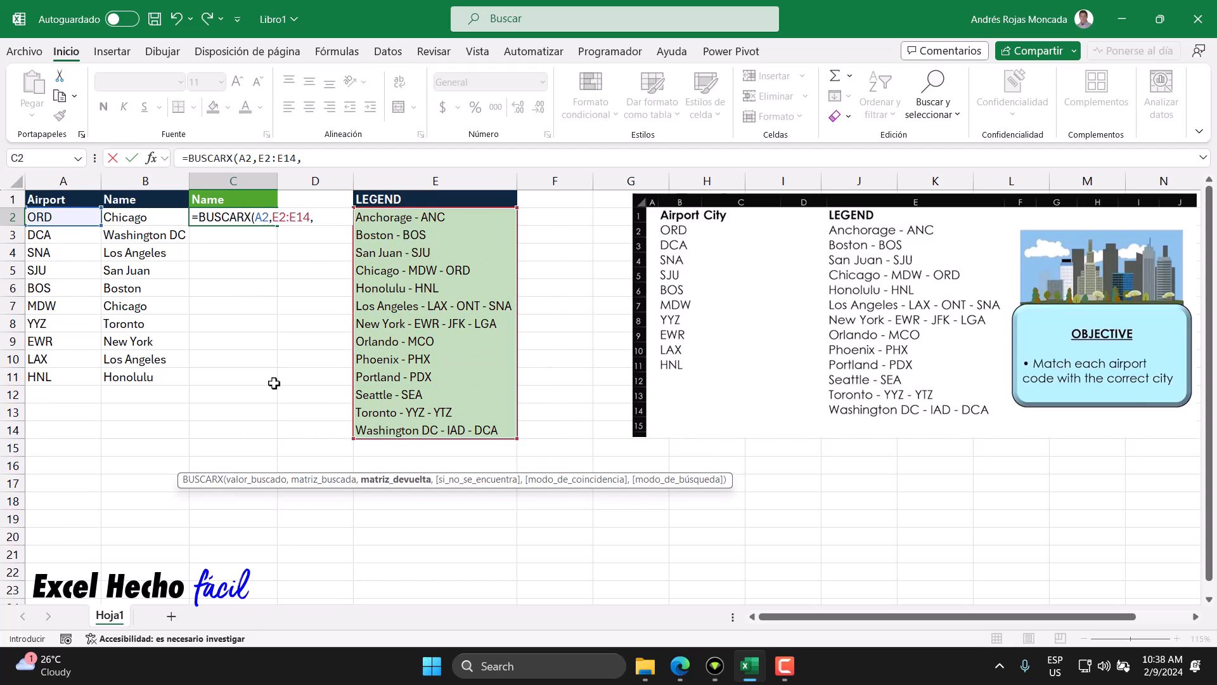
- Add TEXTOANTES(E2:E14," -") as the return array of the BUSCARX formula and preview that argument
text(te)
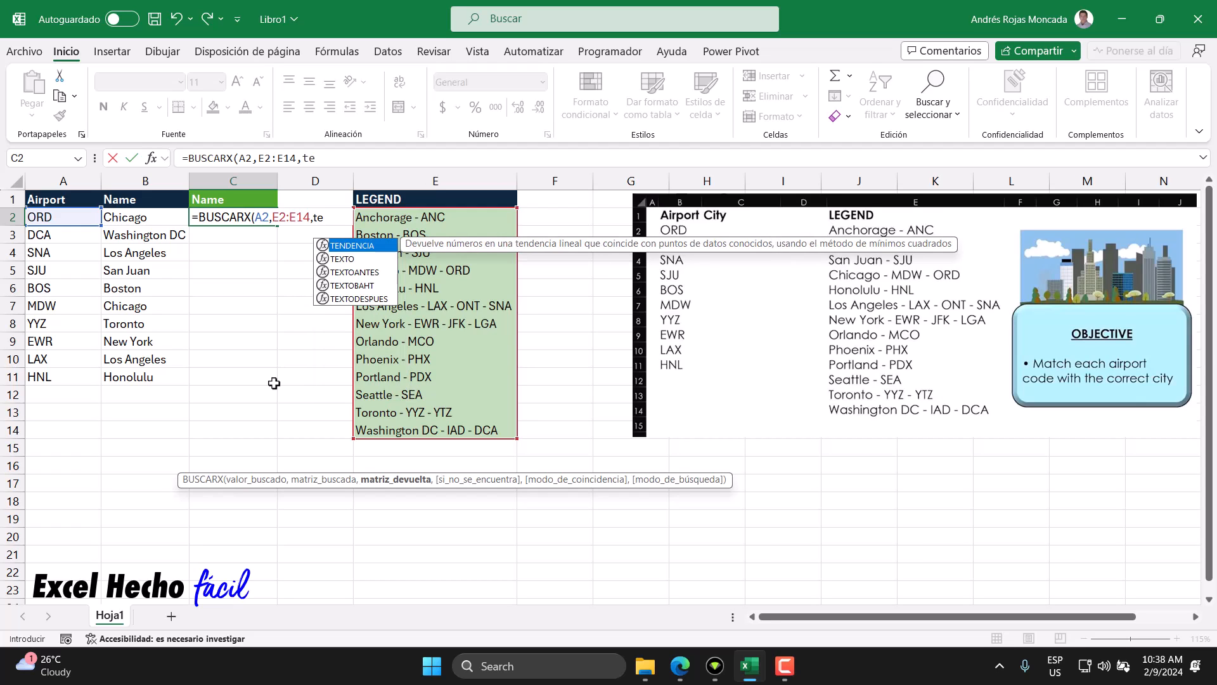
key(Down)
key(Down)
key(Tab)
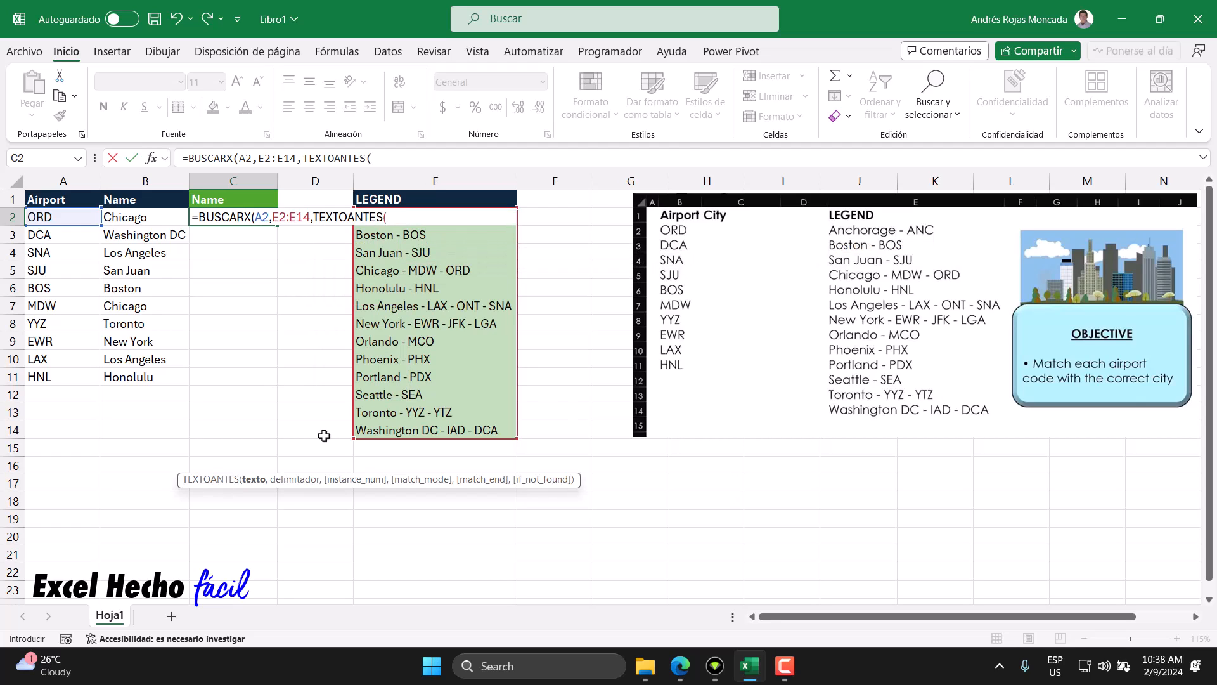
drag(375, 431, 406, 218)
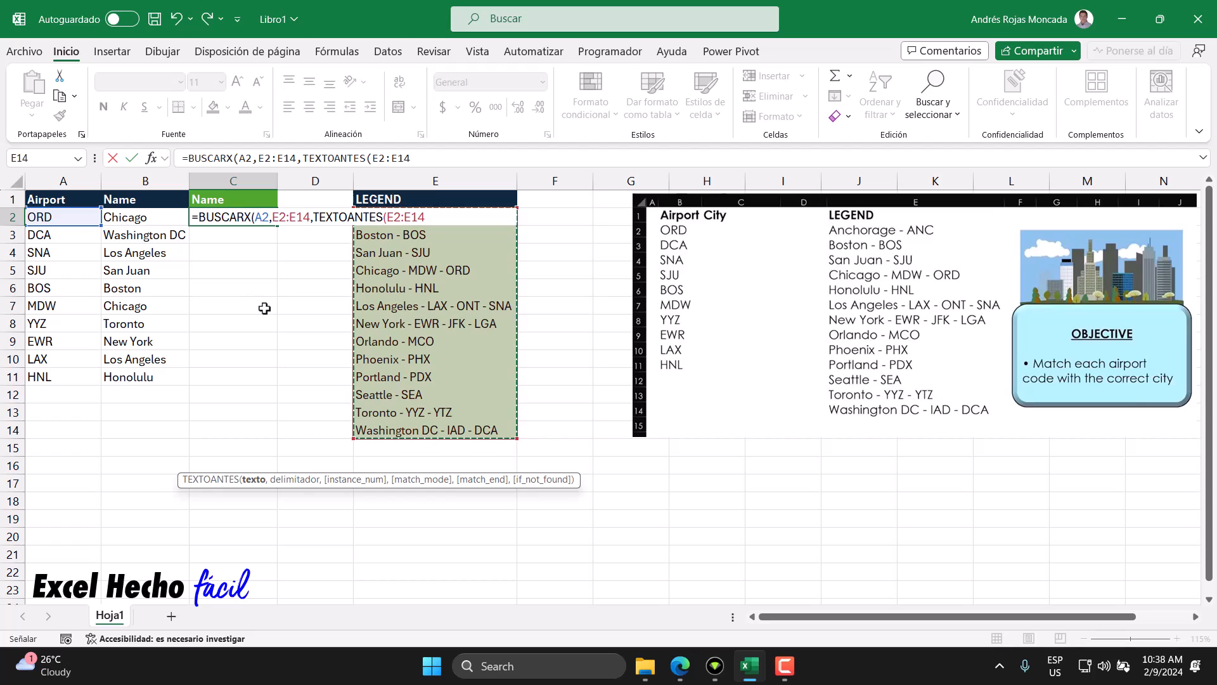
text(,)
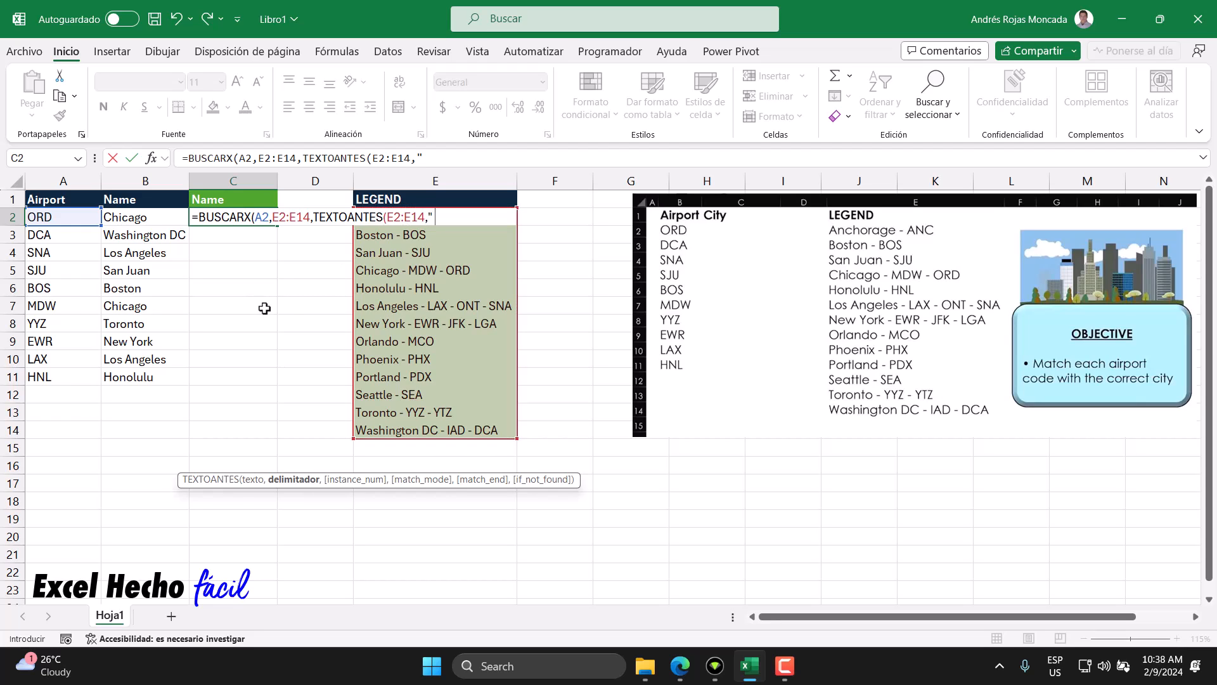
text(" ')
key(BackSpace)
text(-"))
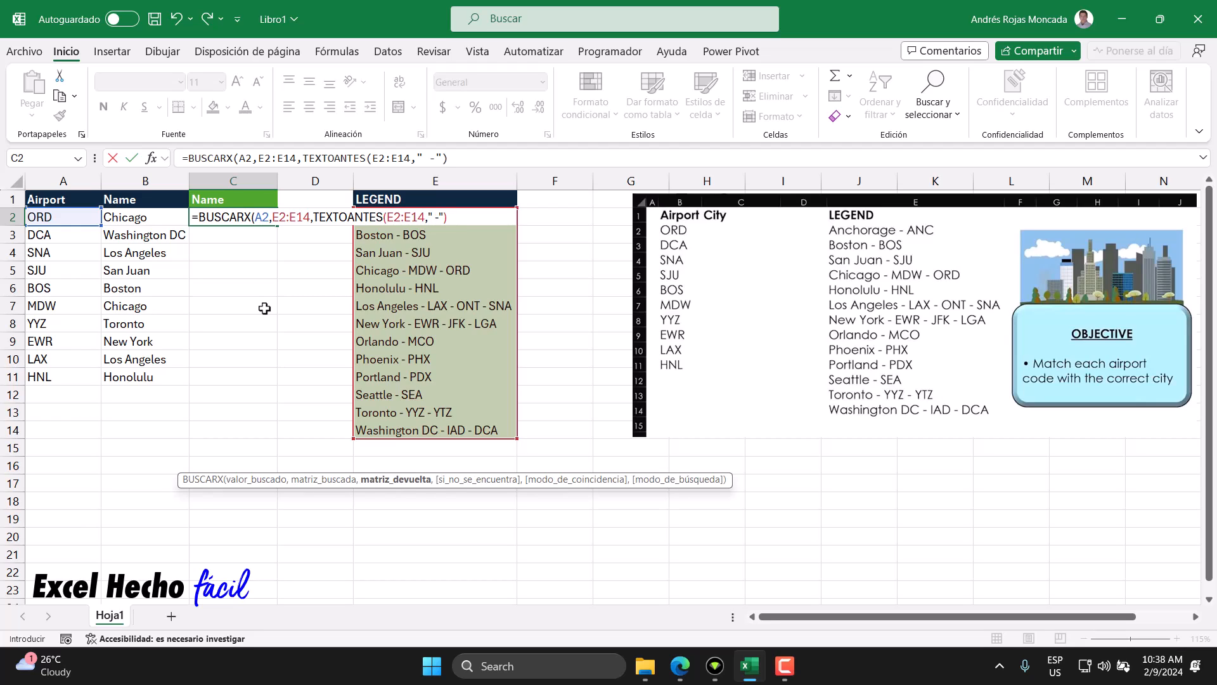
click(389, 486)
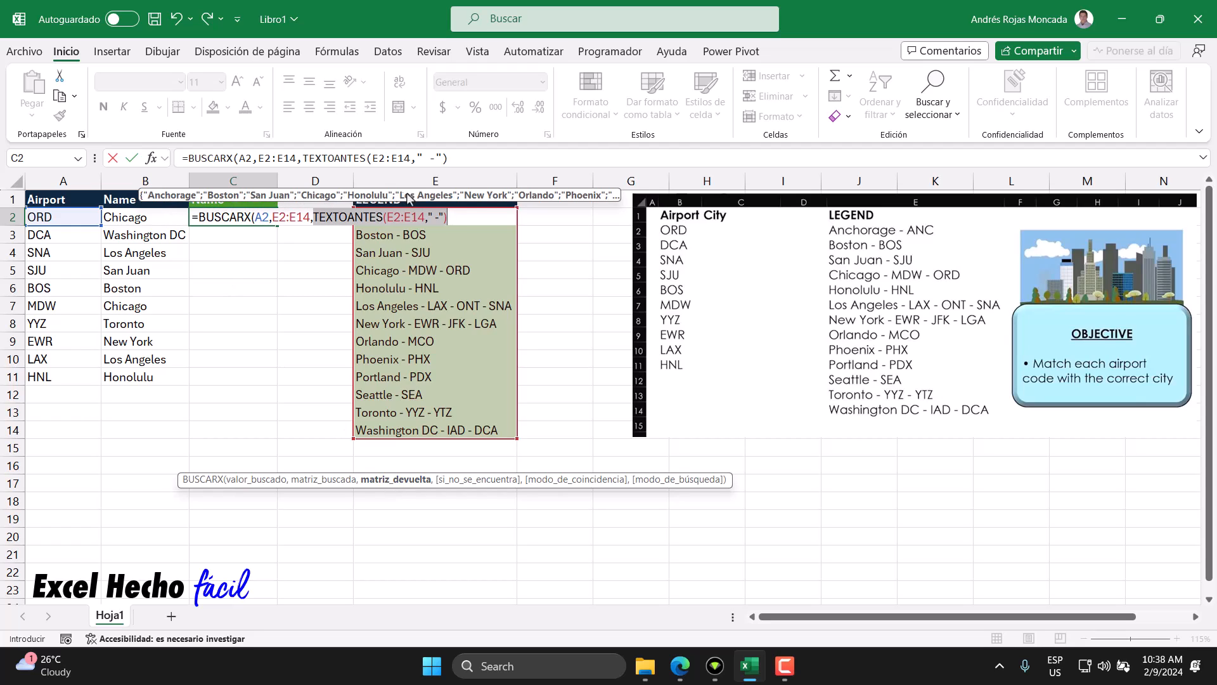
- Close and enter the BUSCARX formula in C2, and compare the airport code in A2 with the Chicago legend entry
click(449, 217)
text())
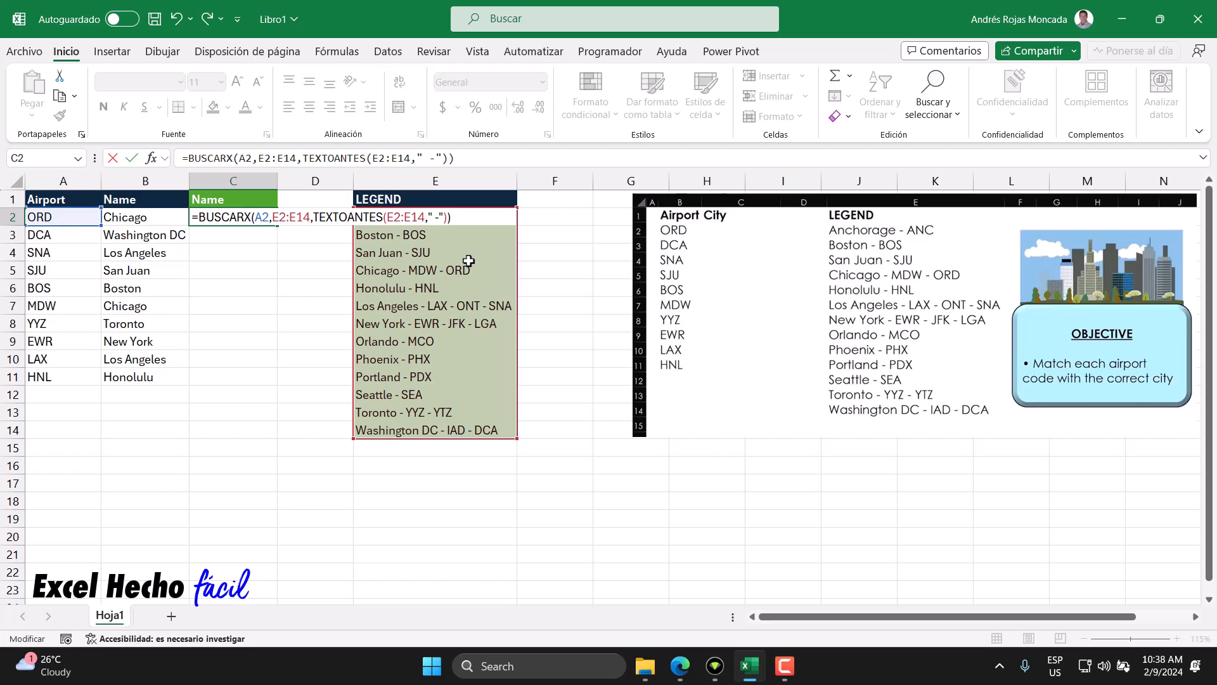
key(Return)
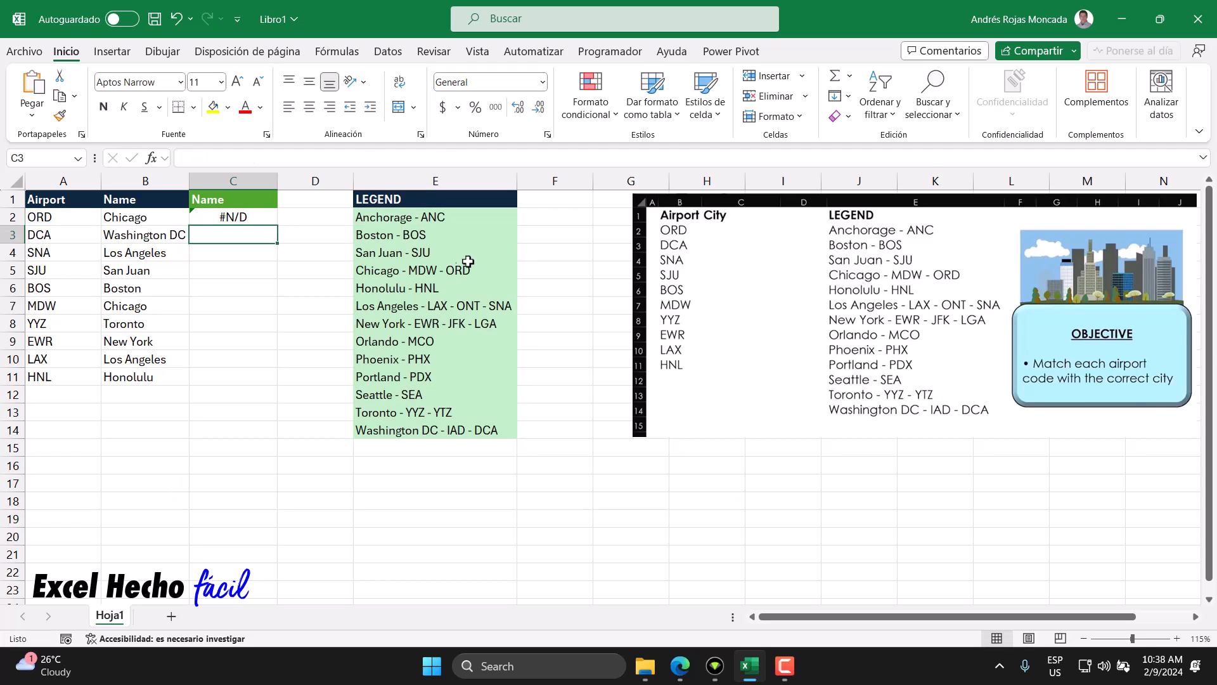
click(59, 218)
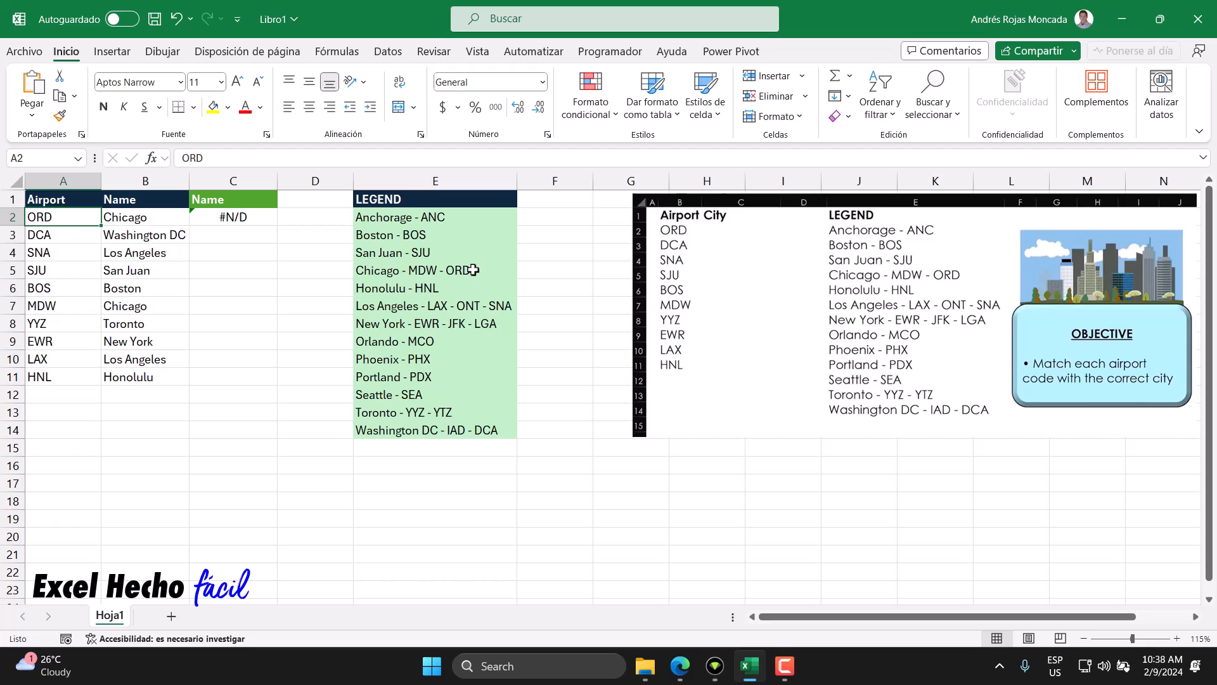
click(372, 274)
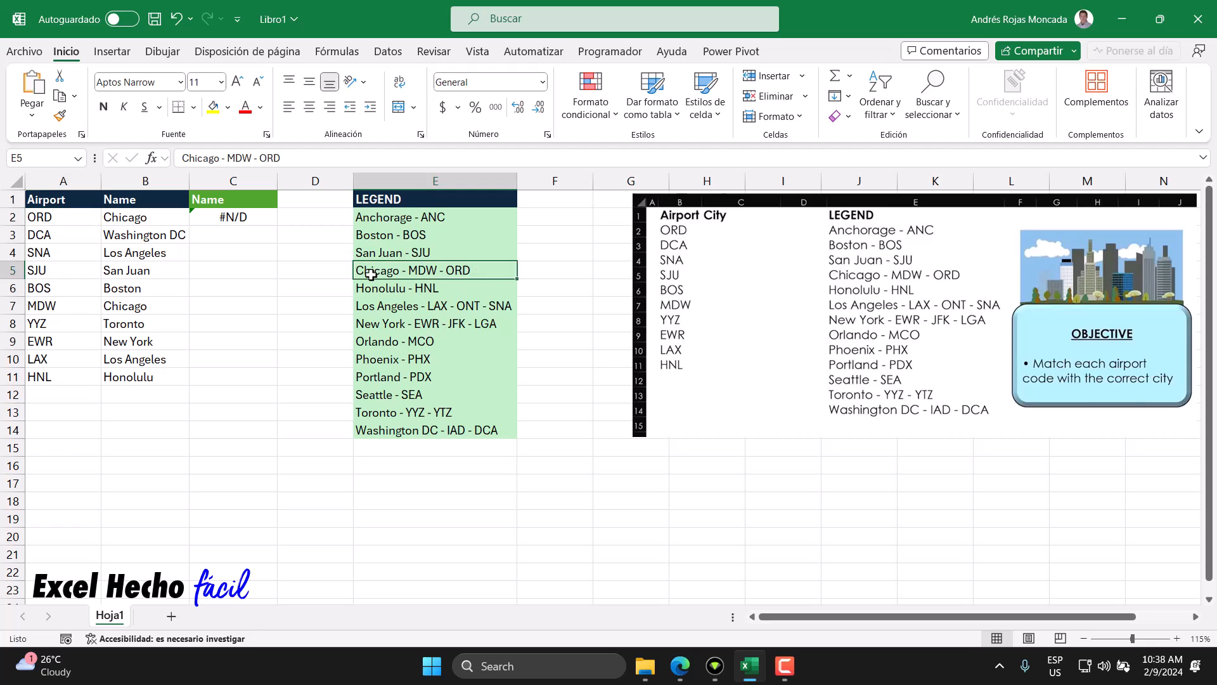
- Reopen the C2 formula and prefix the A2 lookup value with the wildcard "*"&
click(262, 217)
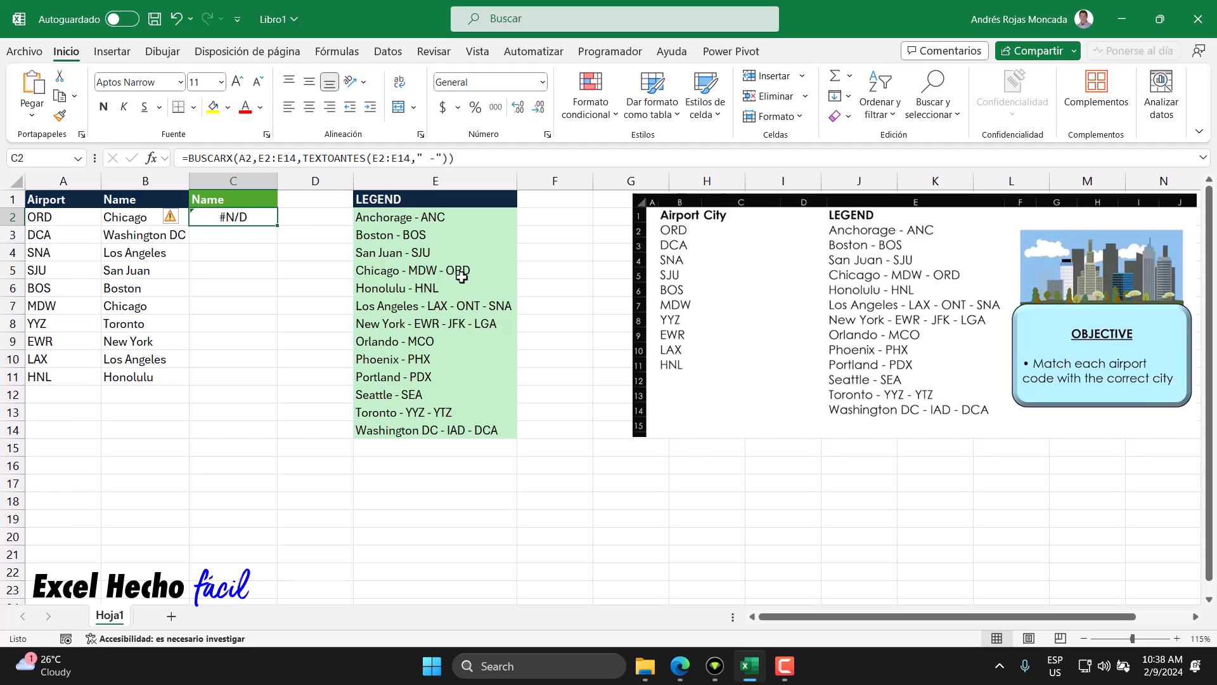
key(F2)
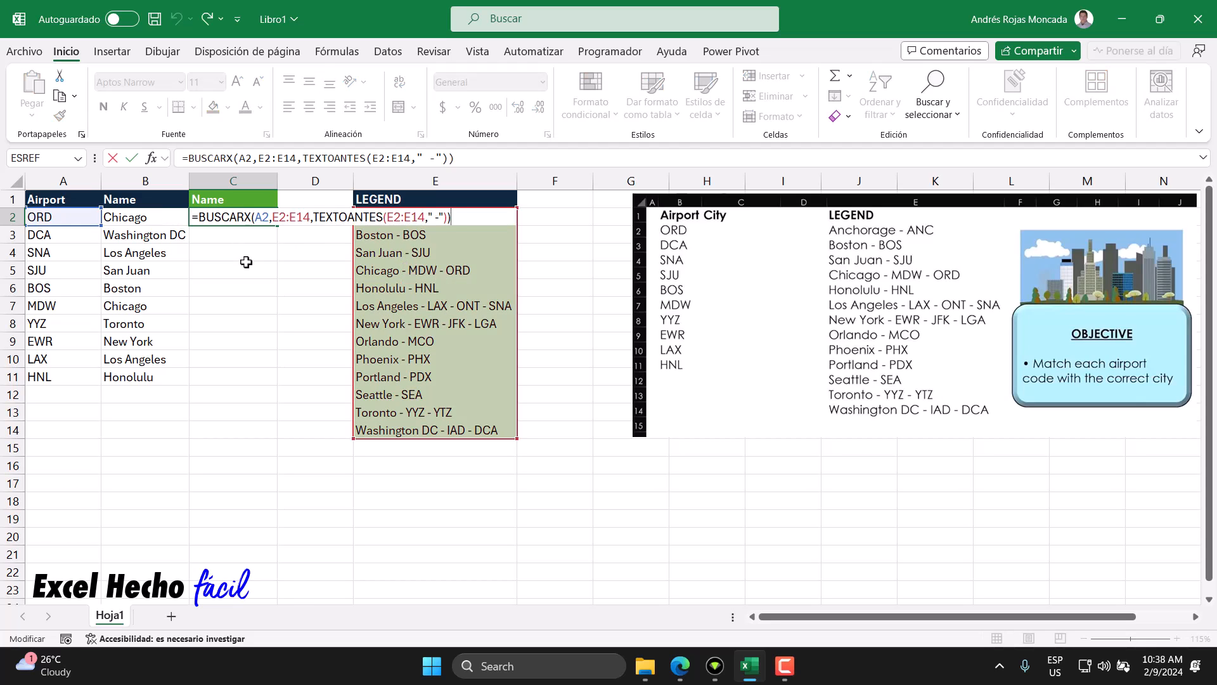
key(BackSpace)
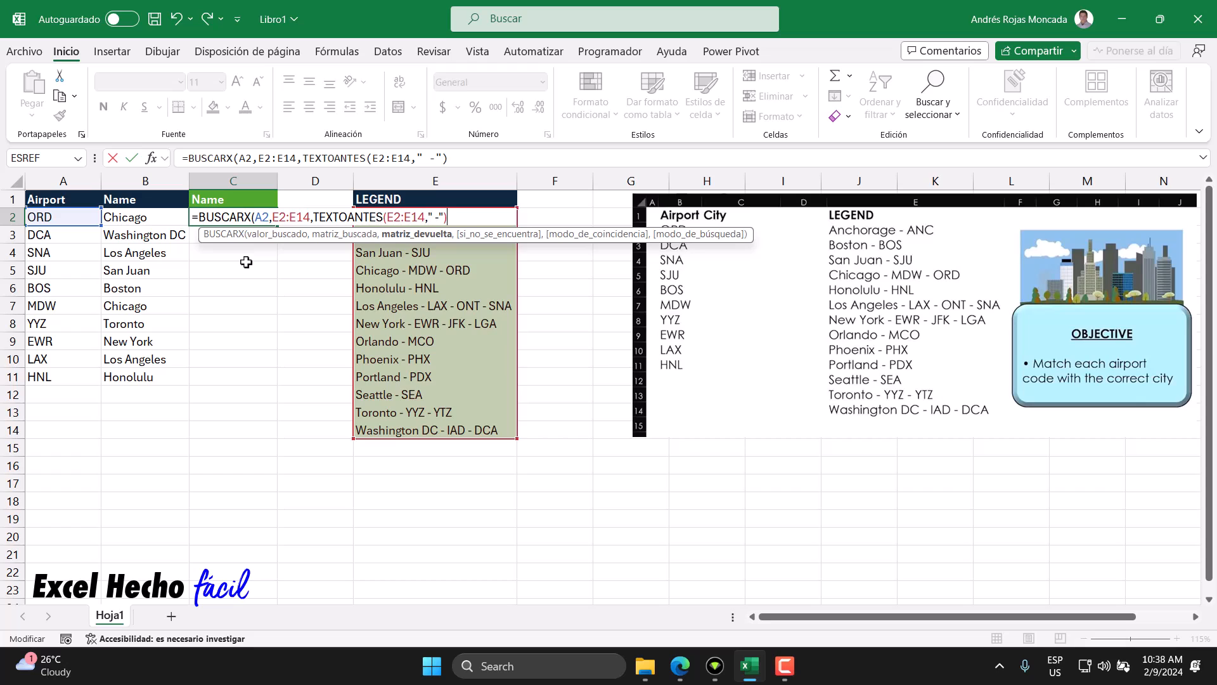
click(256, 217)
drag(683, 236, 671, 509)
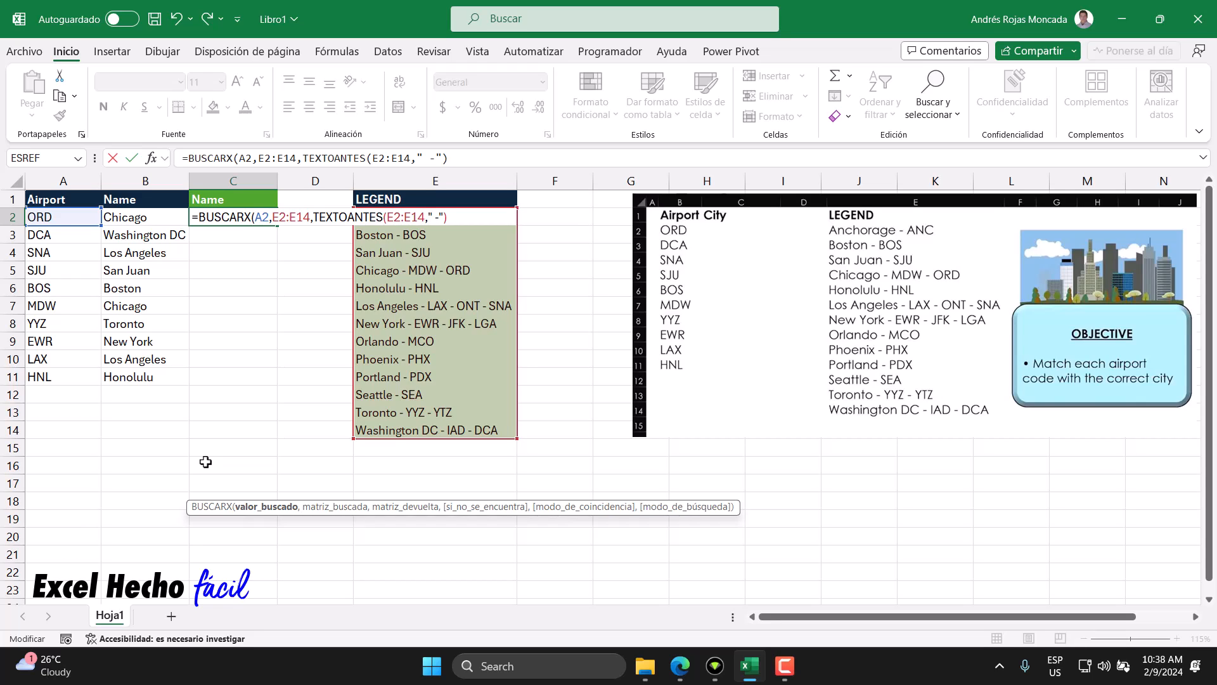
text(")
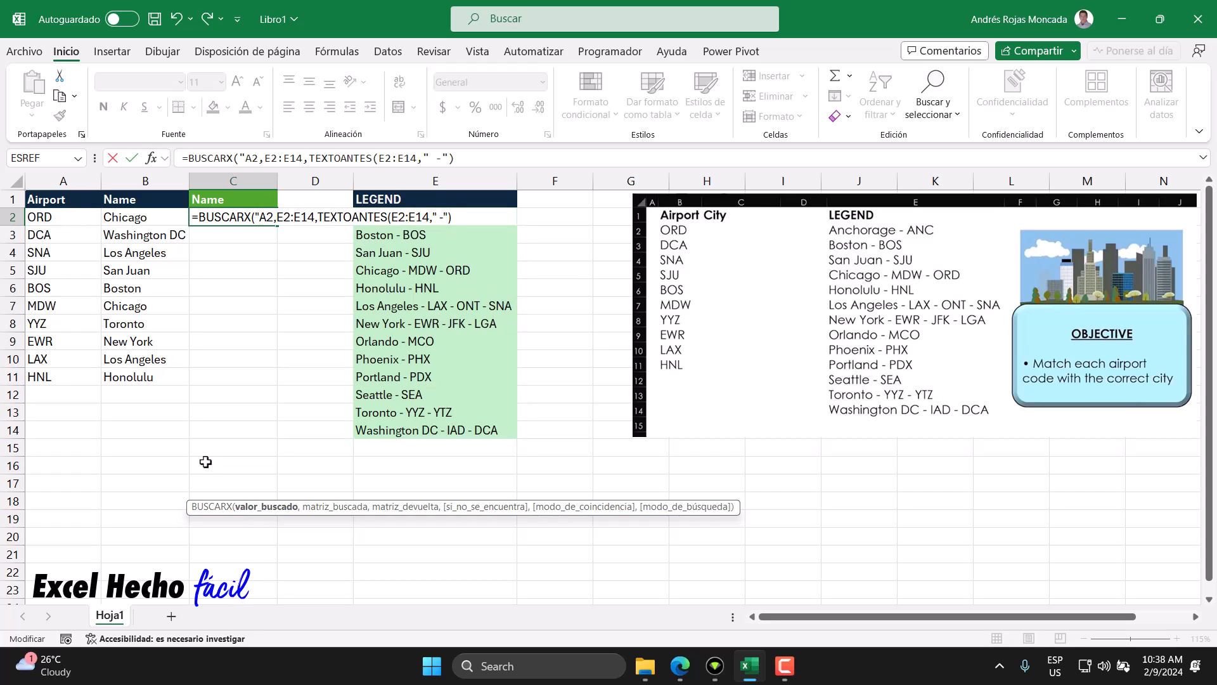
text("&)
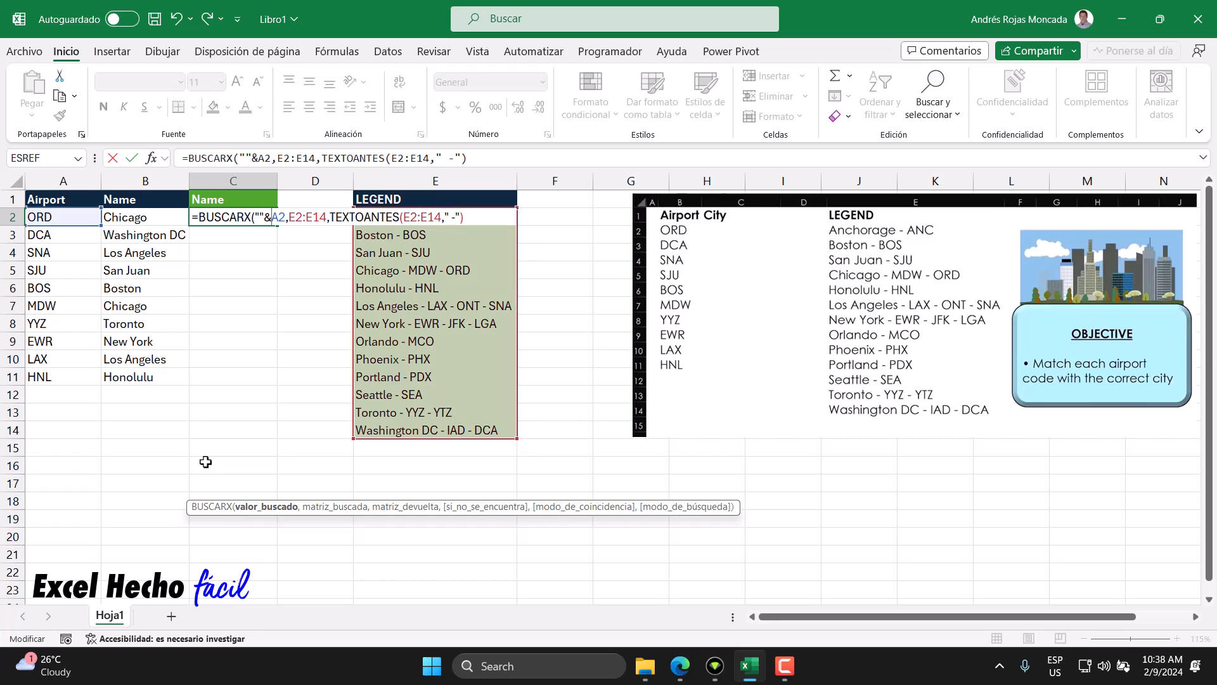
drag(286, 218, 272, 218)
click(260, 216)
text(*)
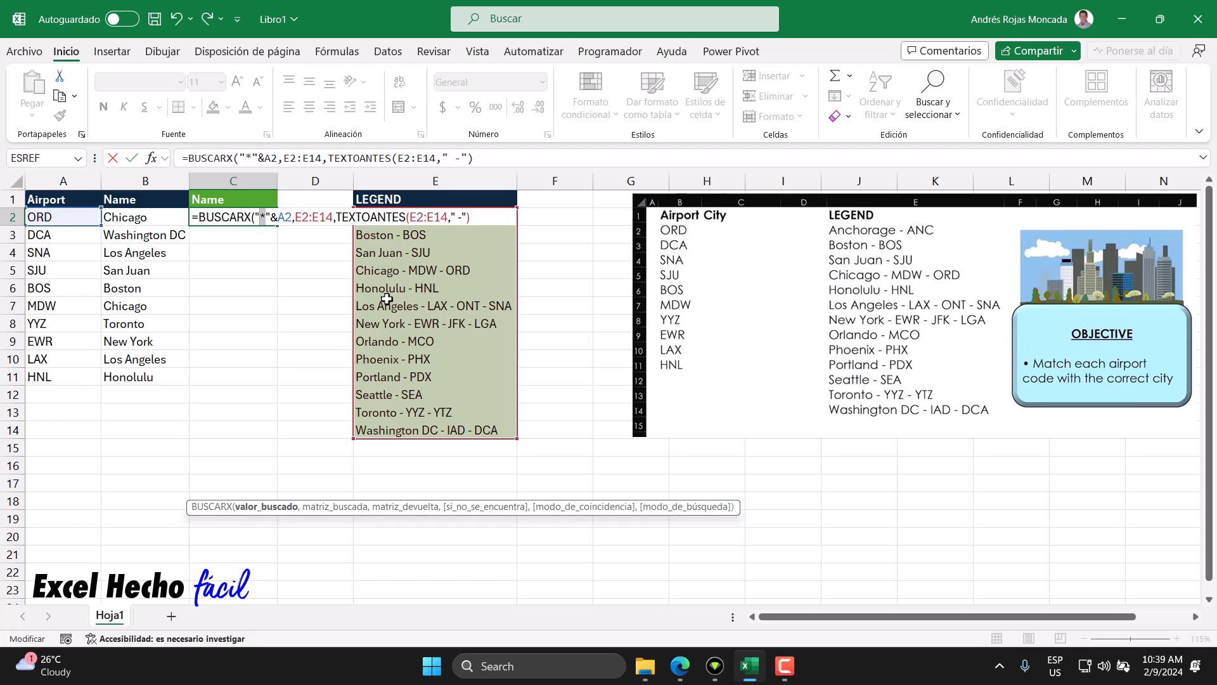
- Append &"*" after A2 so the BUSCARX lookup value reads "*"&A2&"*"
drag(290, 217, 280, 218)
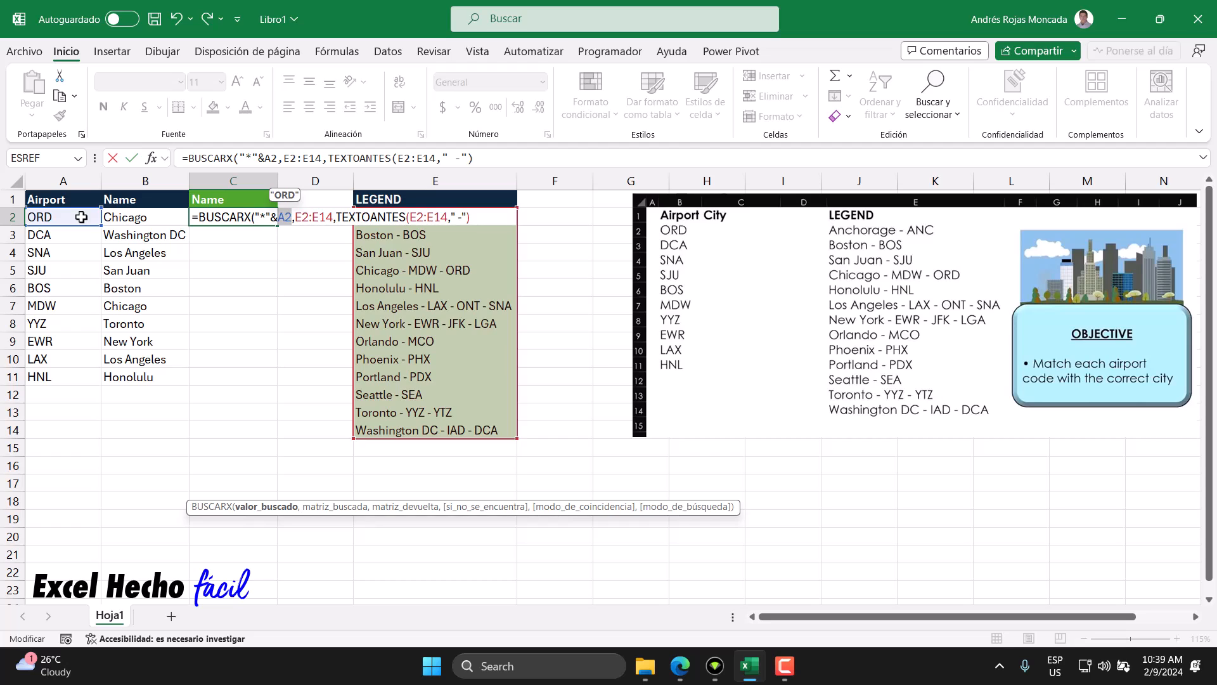
click(289, 217)
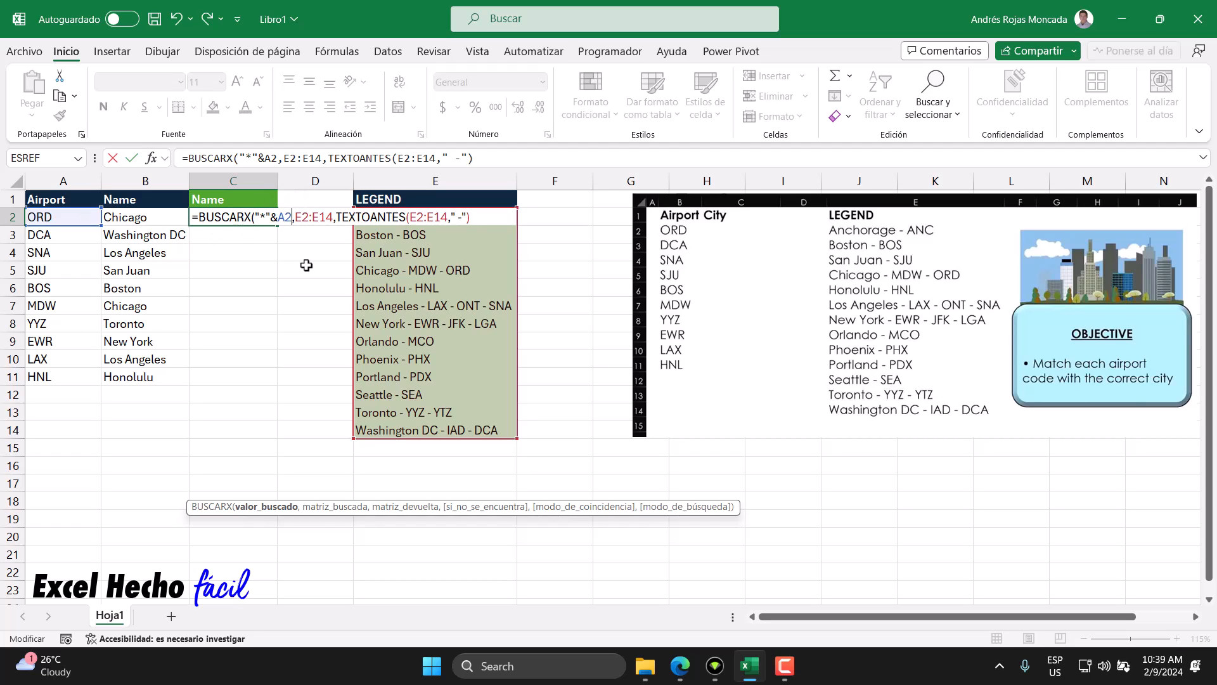
text(&"*")
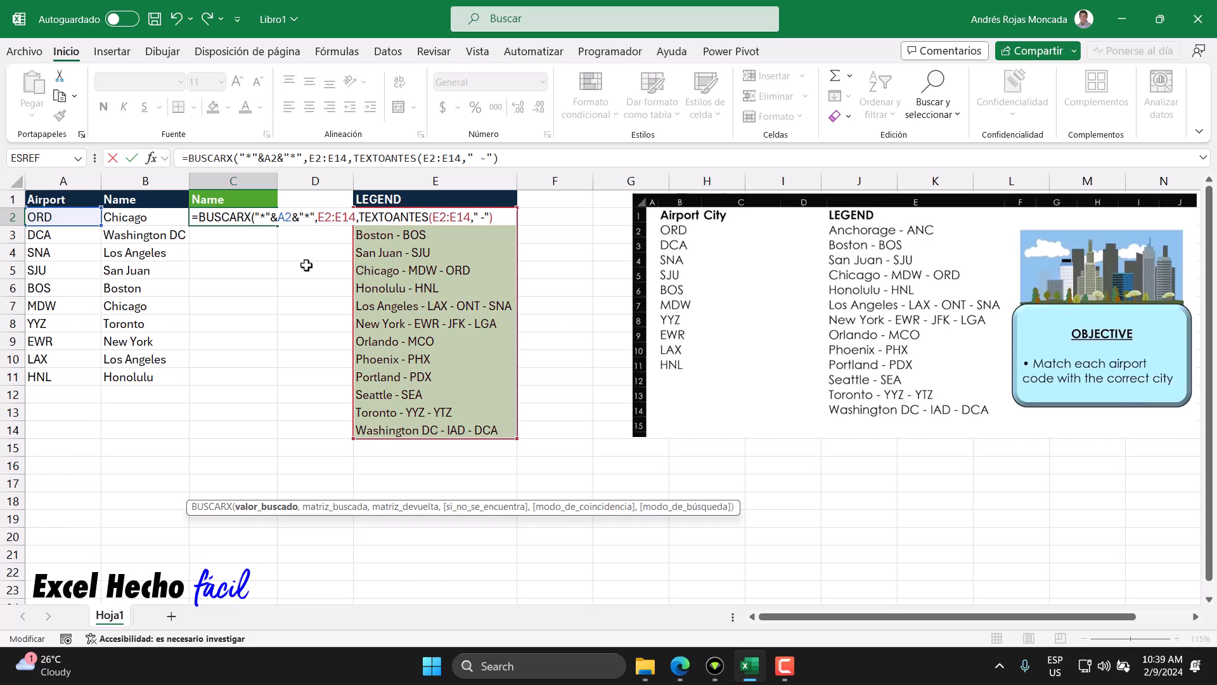
- Evaluate the BUSCARX lookup value argument in place and examine the asterisks around the airport code
click(266, 506)
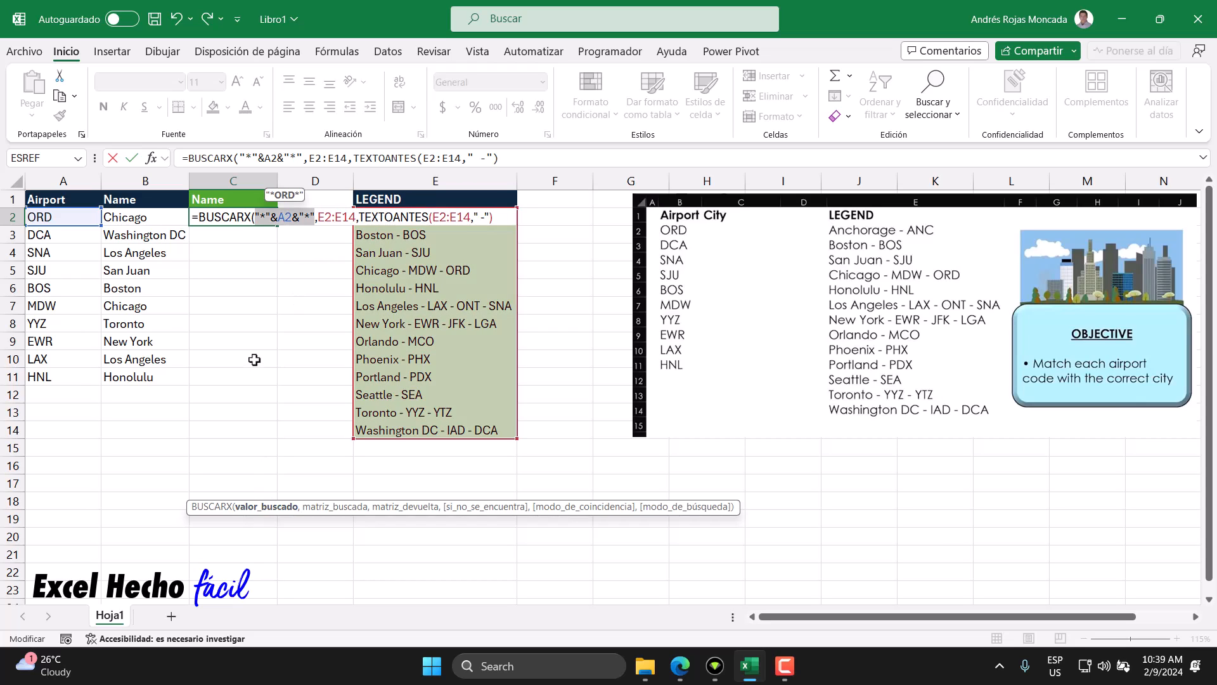
key(F9)
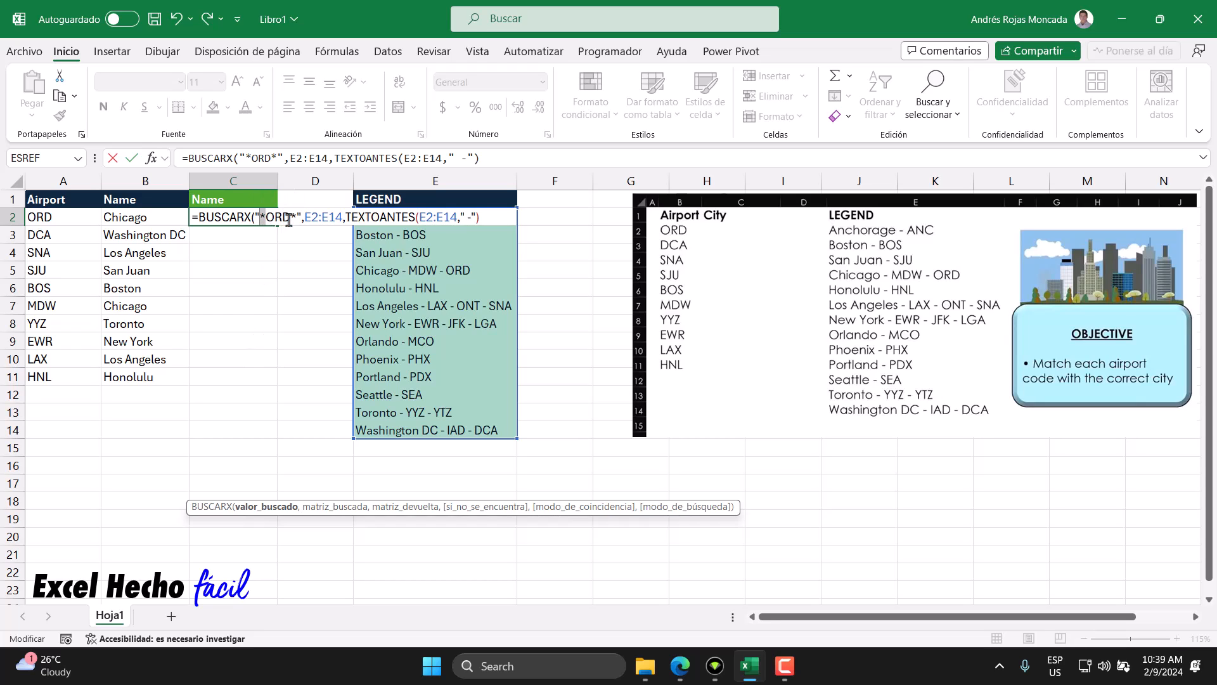
drag(290, 217, 259, 217)
click(265, 216)
drag(296, 217, 290, 217)
key(Left)
key(Left)
key(Left)
key(Left)
click(293, 217)
- Close and enter the C2 formula with the literal "*ORD*" as the lookup value
click(485, 217)
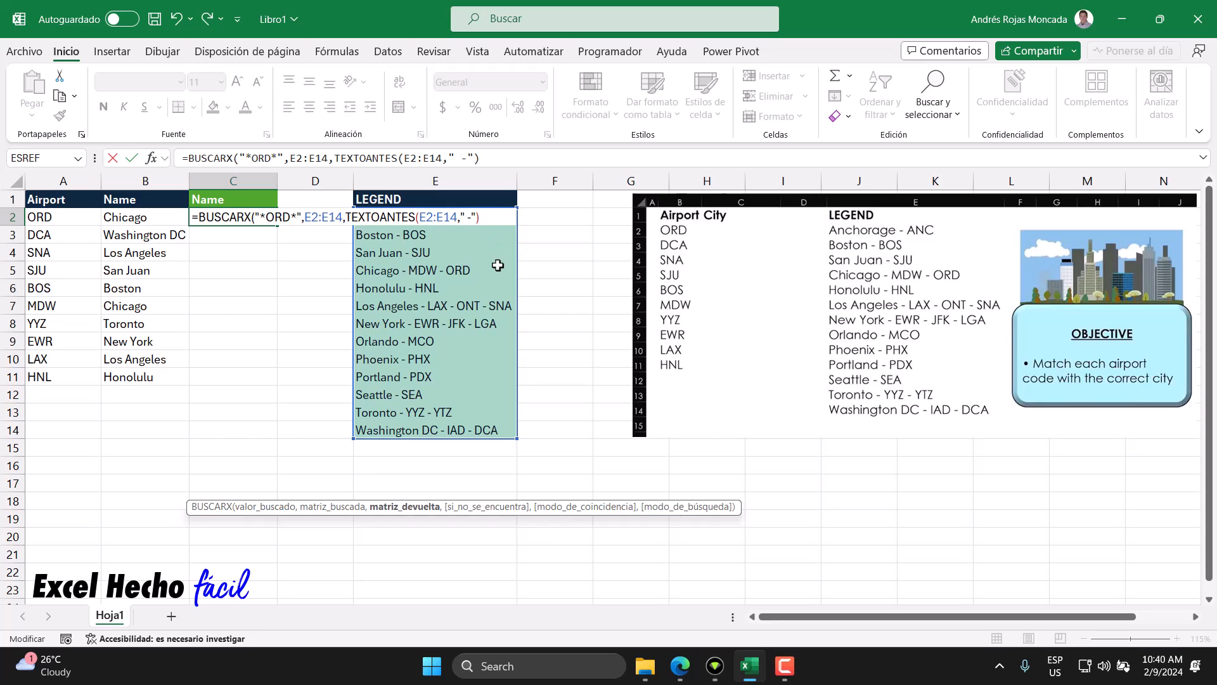
text())
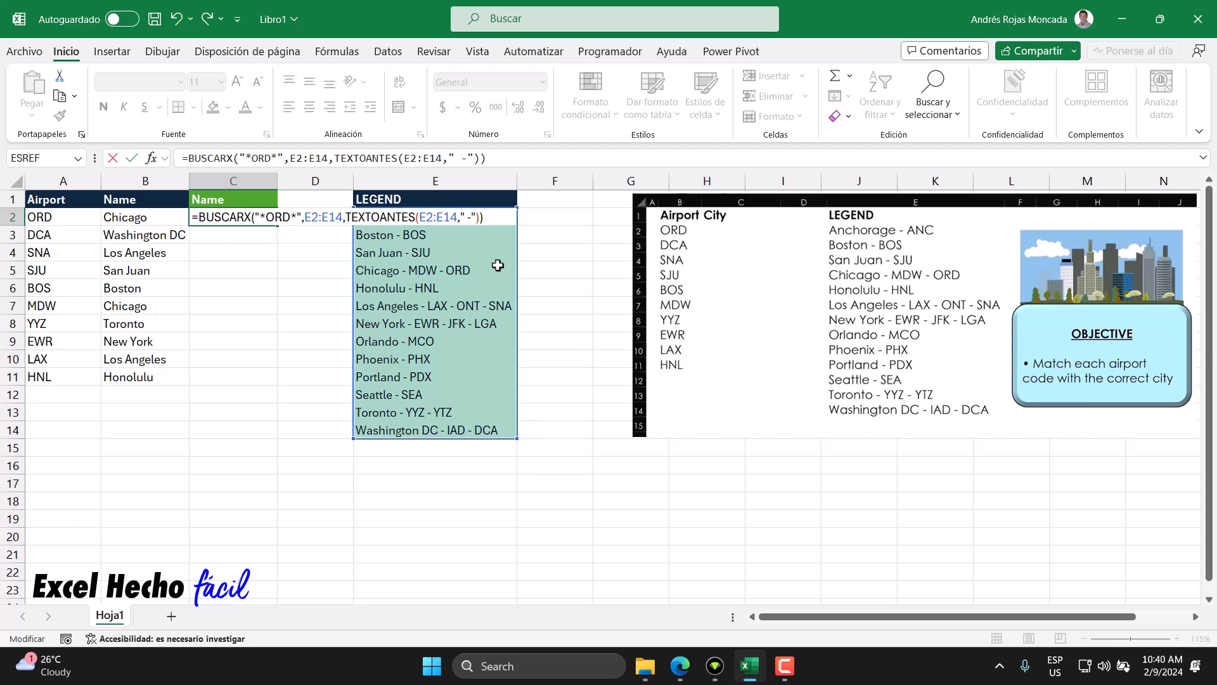
key(Return)
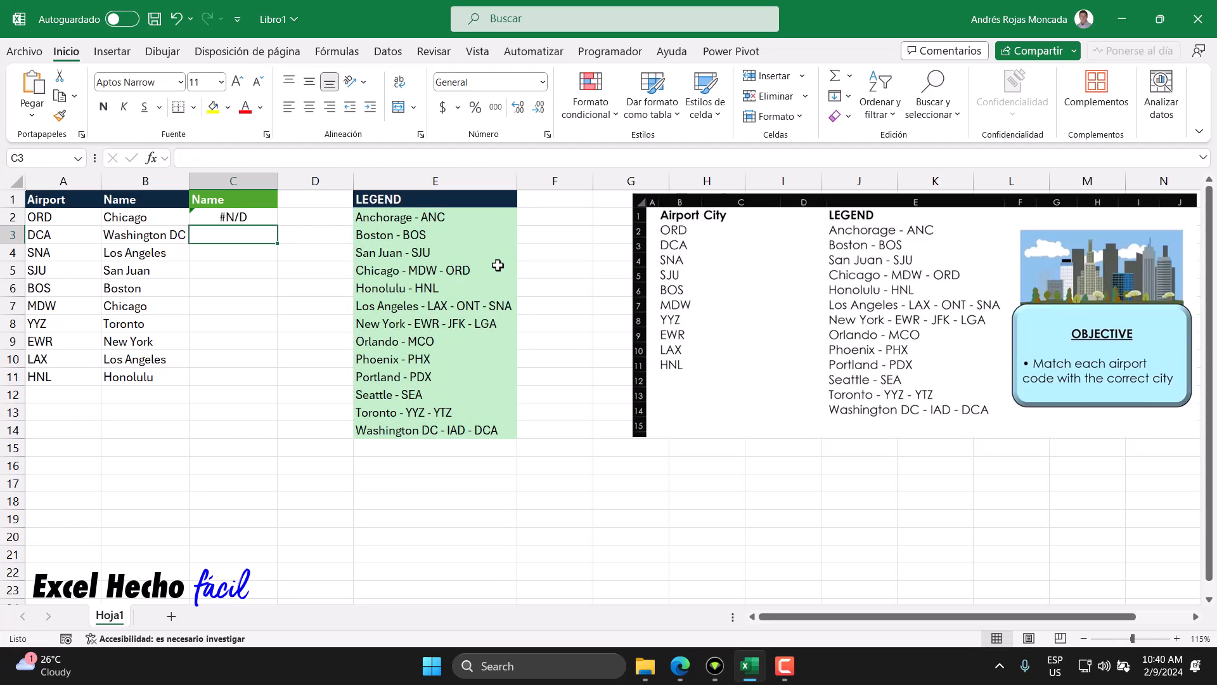
- Replace the literal "*ORD*" in the C2 formula with "*"&A2&"*" and enter the formula again
click(236, 219)
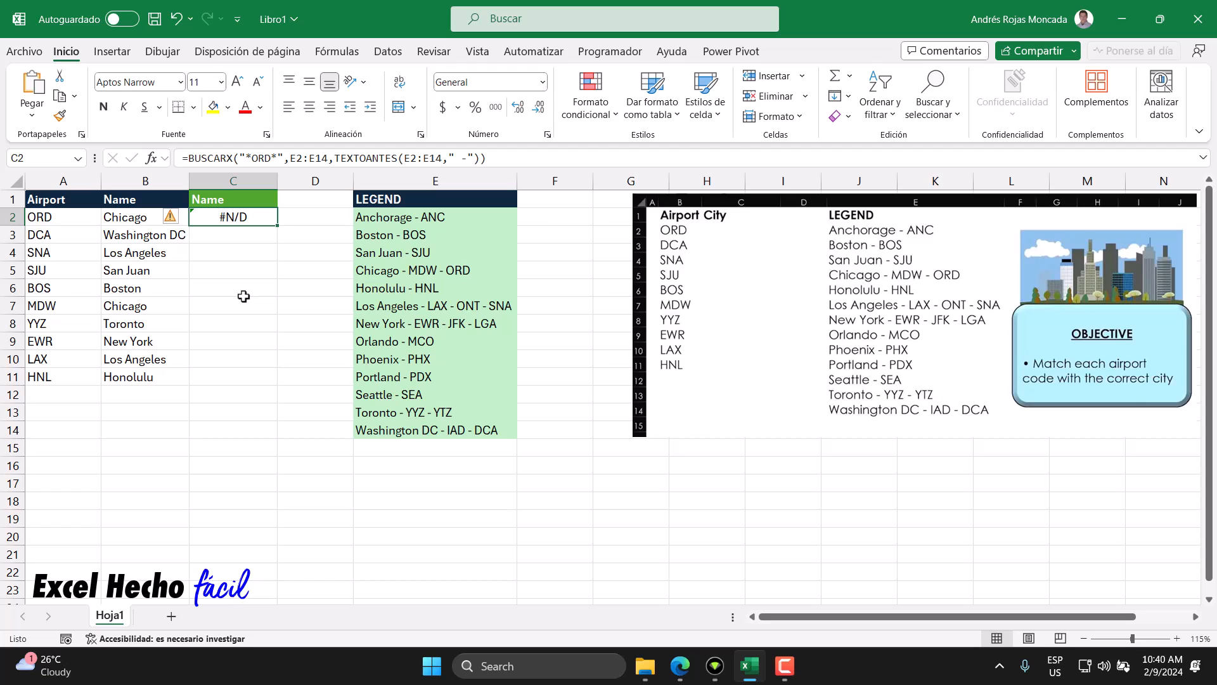
key(F2)
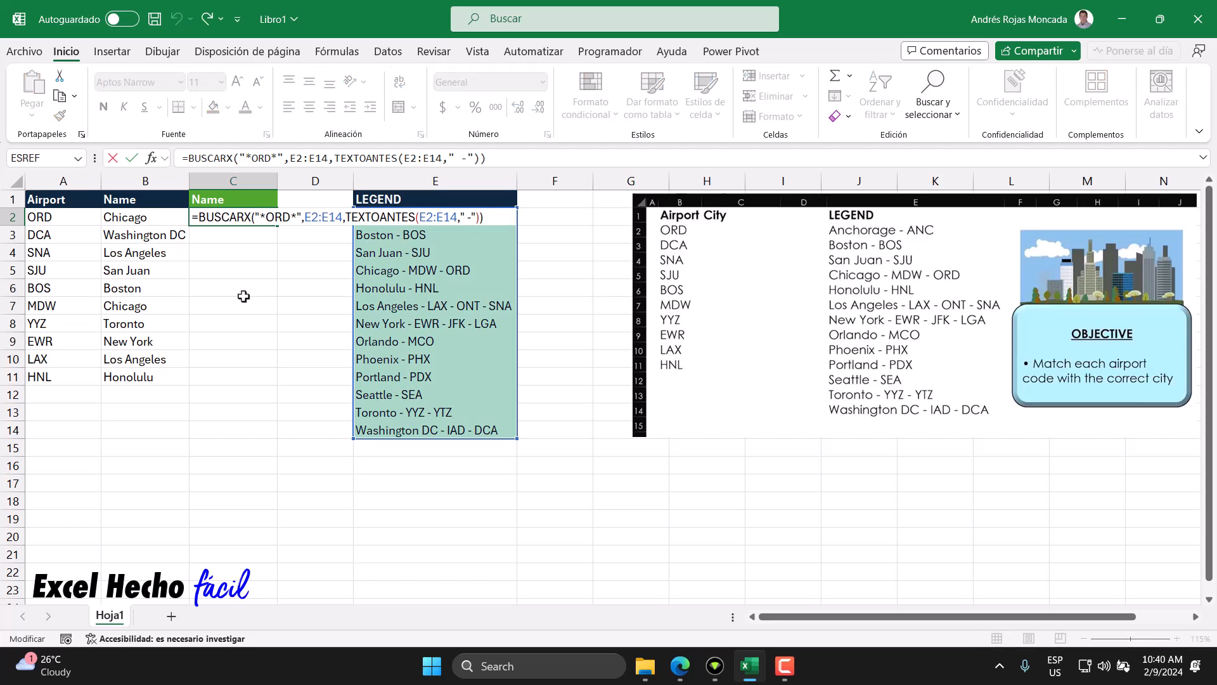
key(BackSpace)
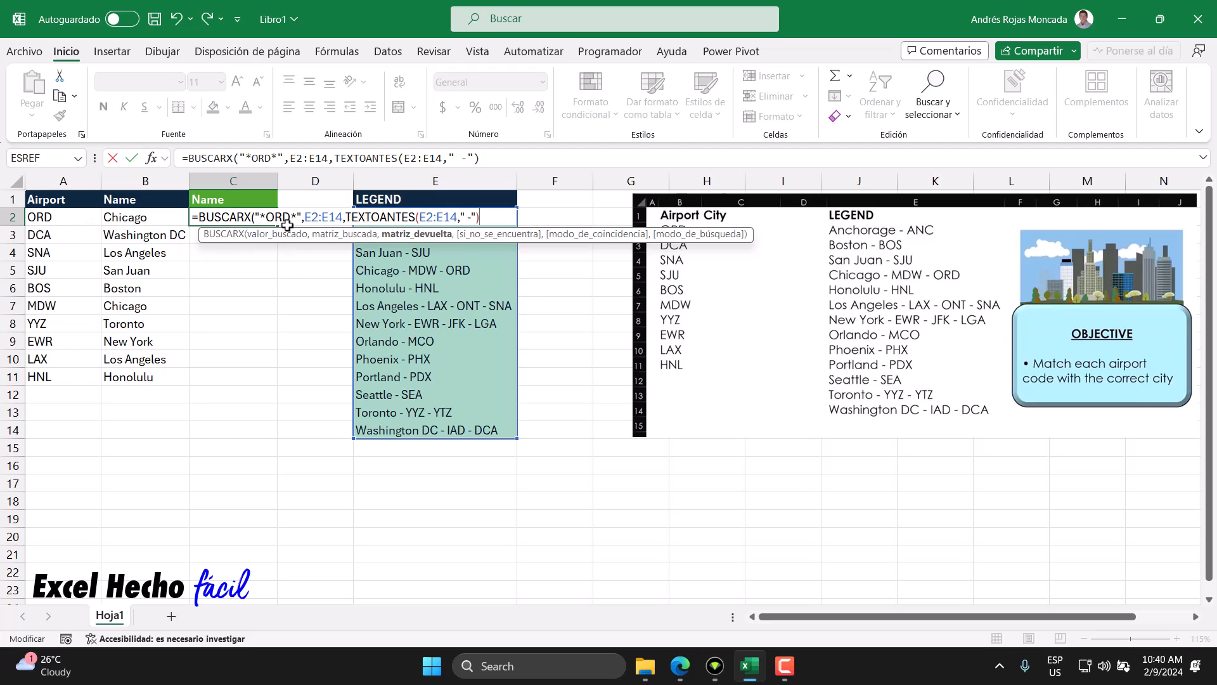
drag(290, 217, 266, 218)
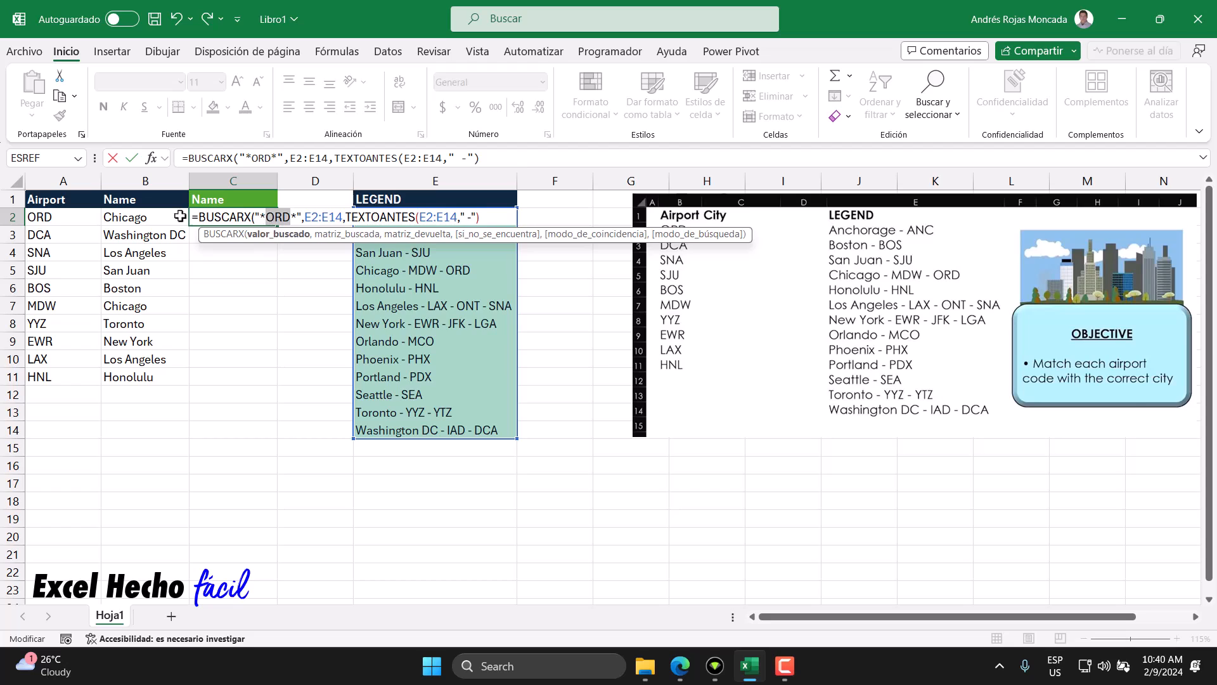
click(71, 216)
click(270, 220)
text(")
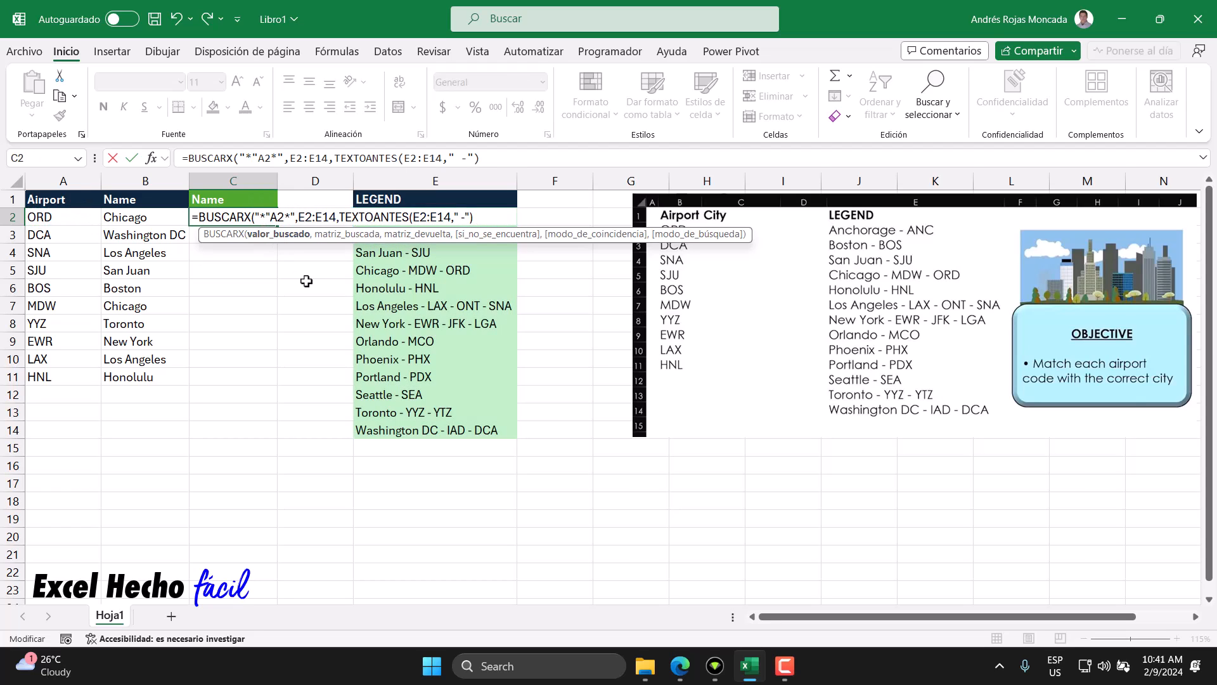
text(&A2)
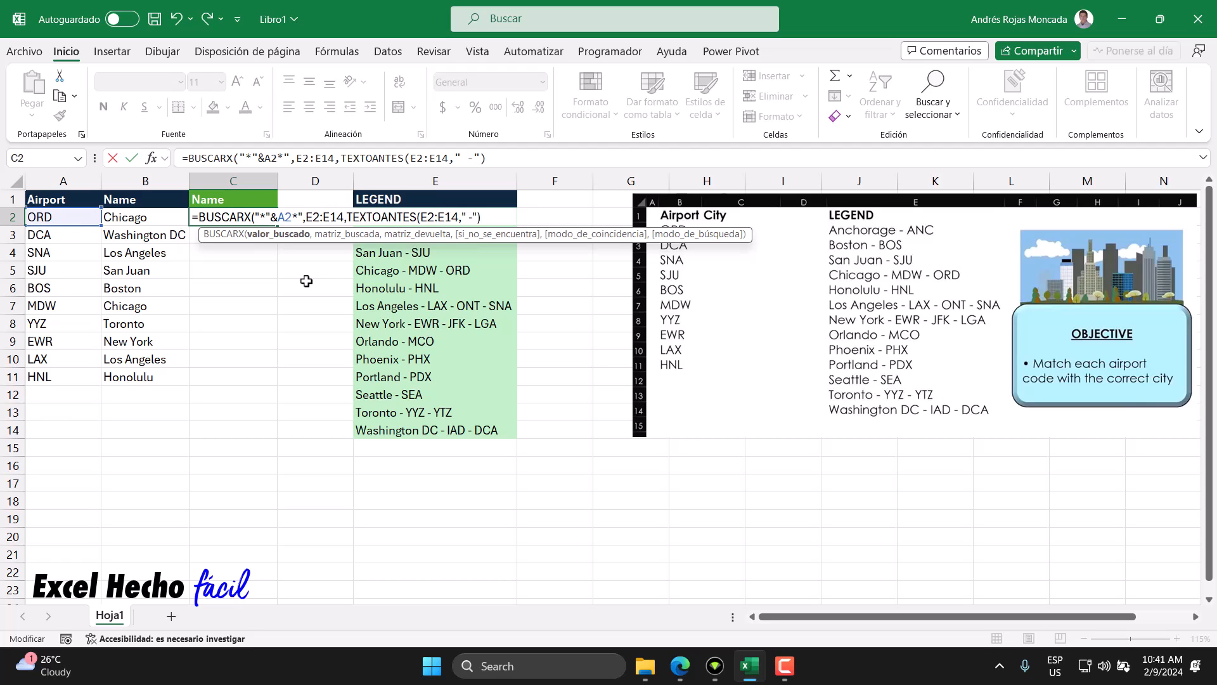
text(&")
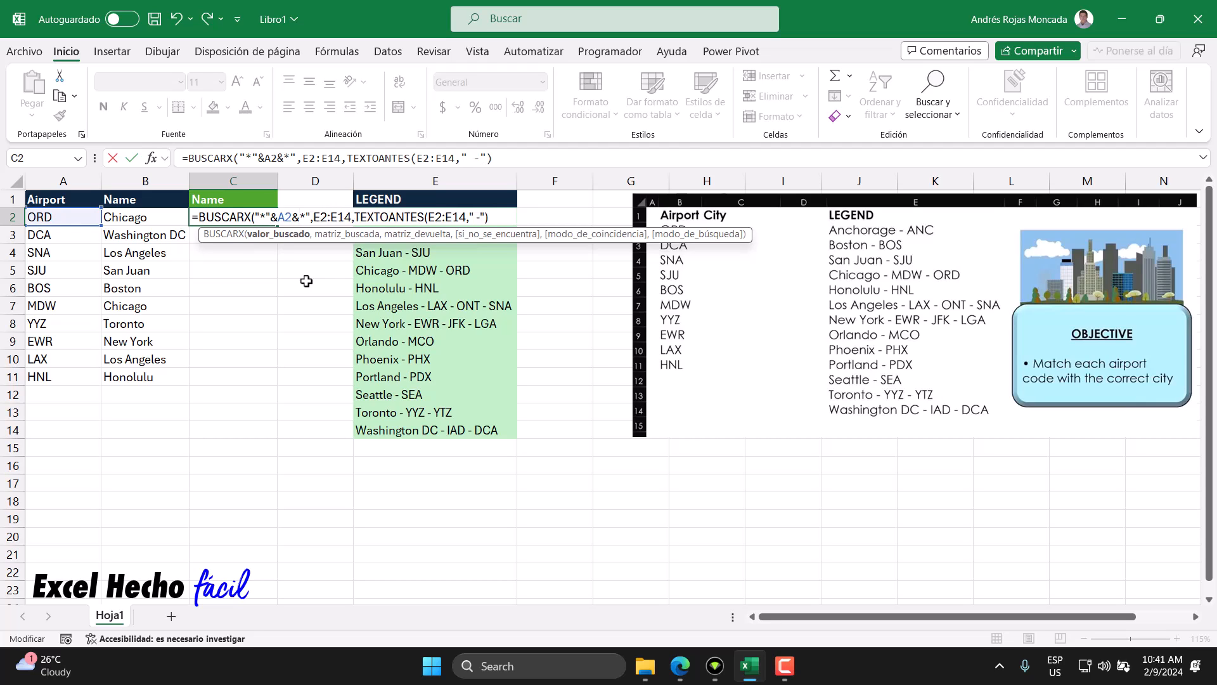
click(507, 217)
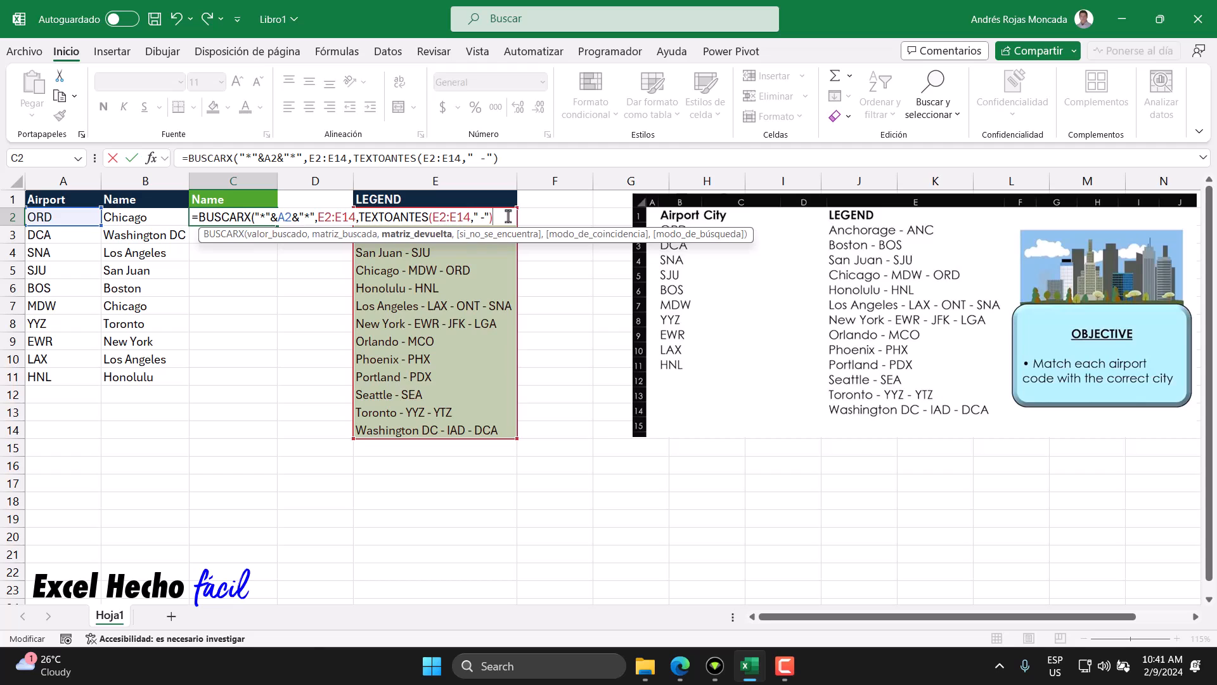
text())
key(Return)
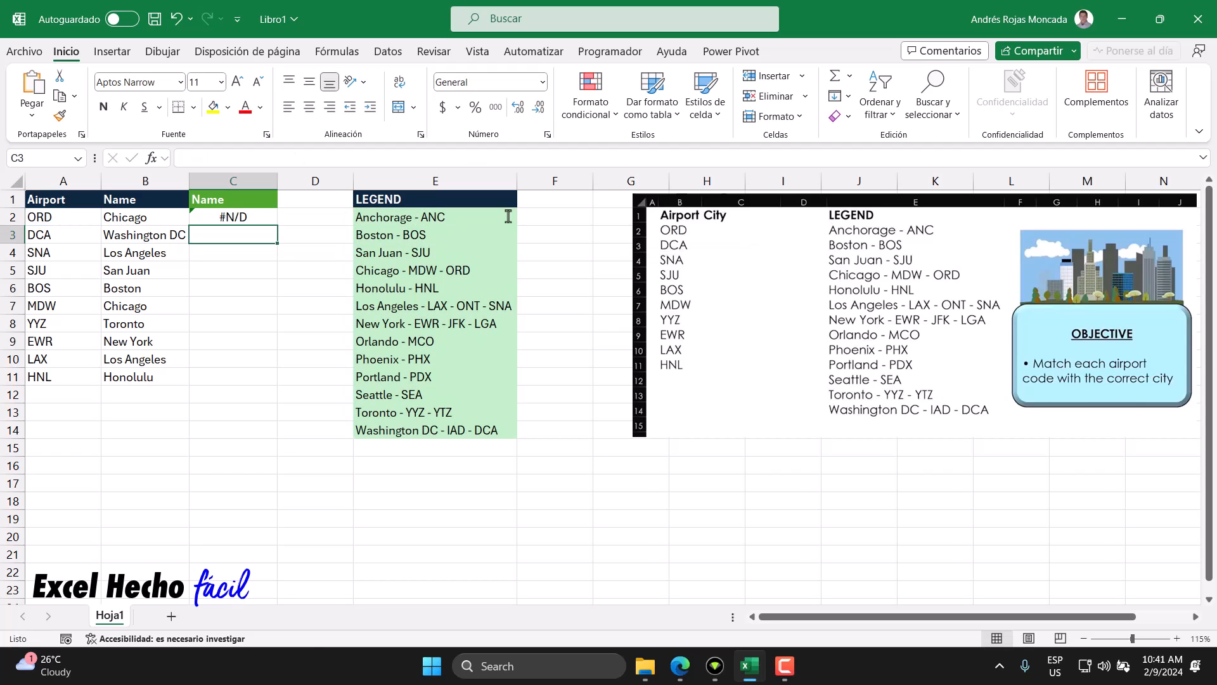
- Extend the BUSCARX formula in C2 with "No está" as the value returned when no match is found
click(238, 223)
key(F2)
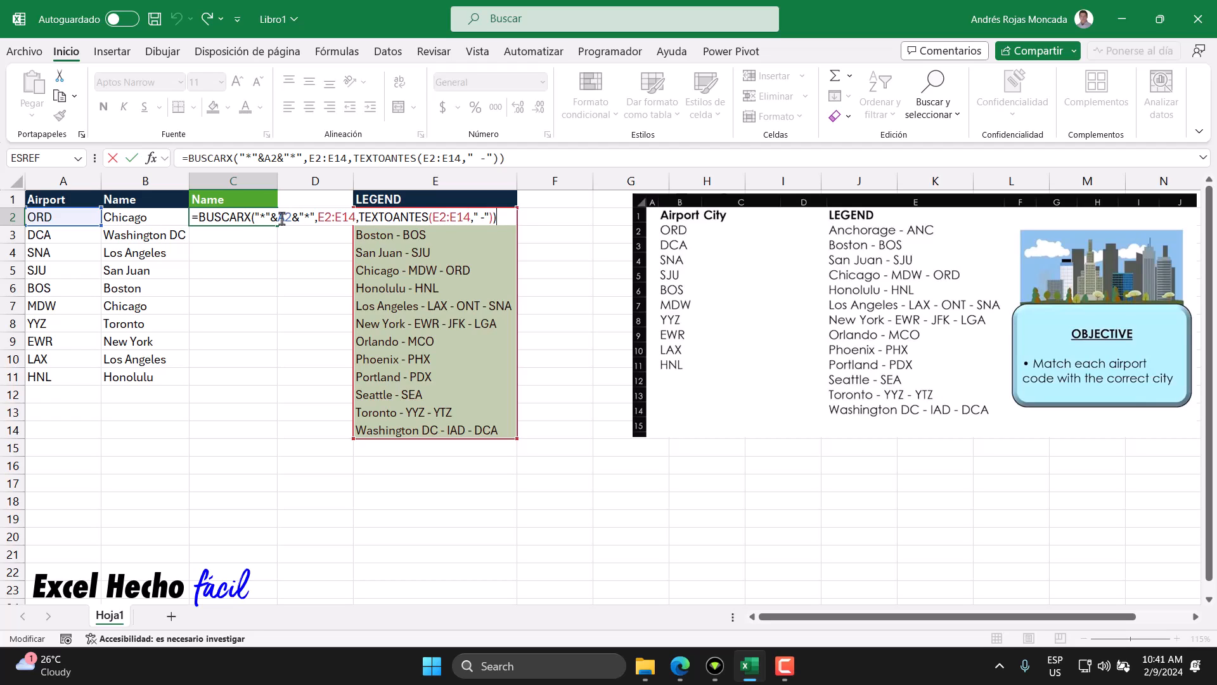
key(BackSpace)
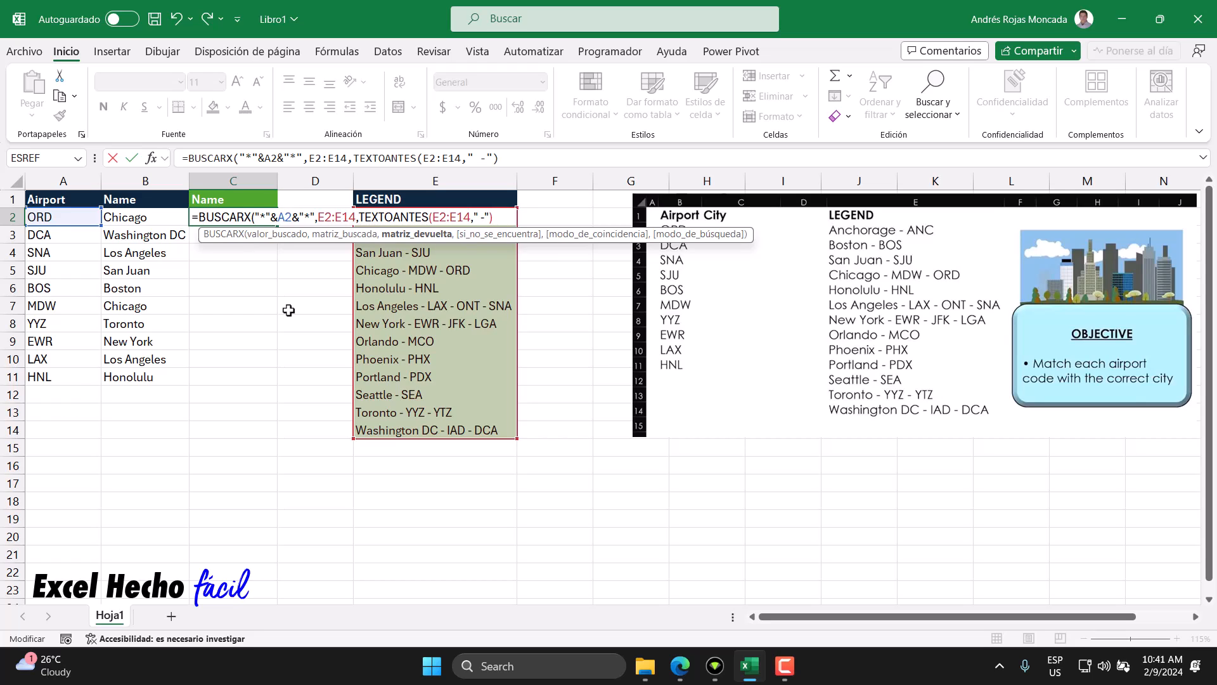
text(,)
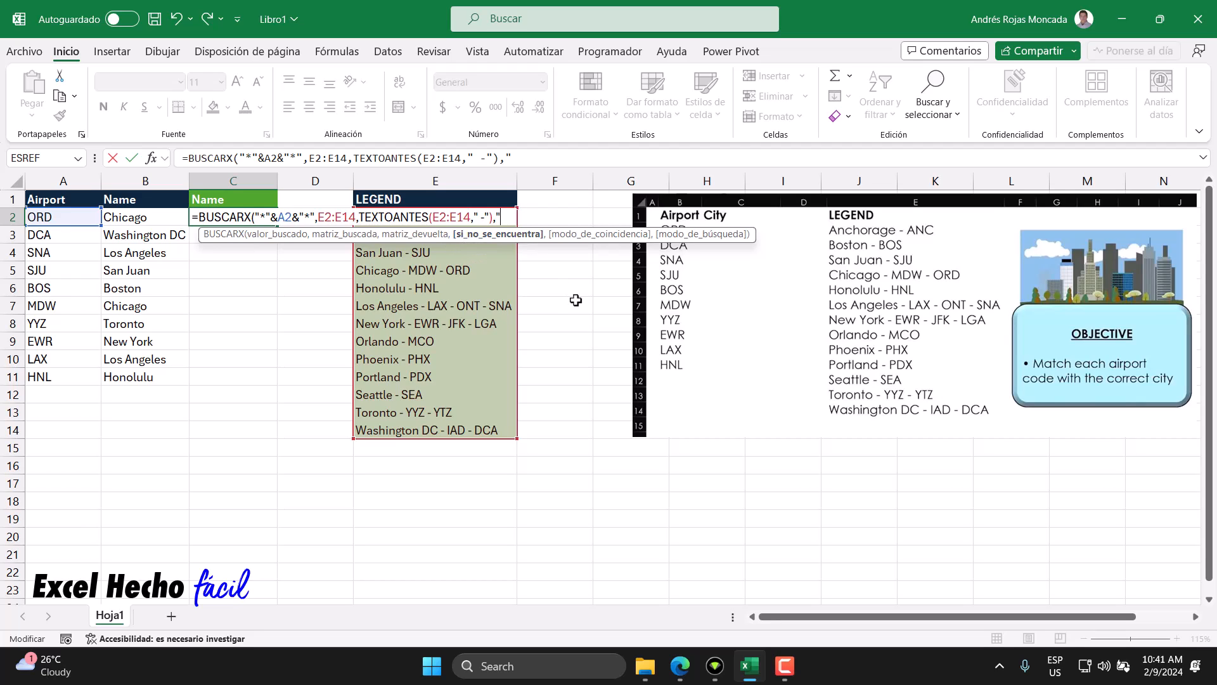
text("No está",)
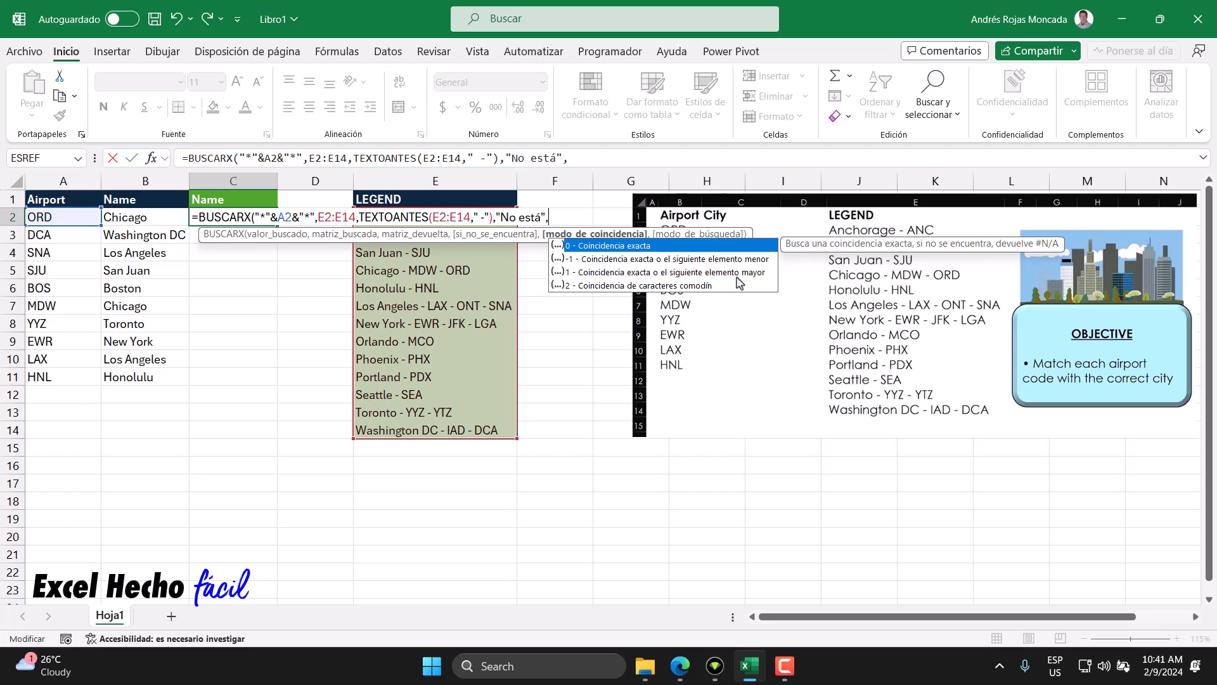
- Set the match mode of the C2 BUSCARX formula to 2 (Coincidencia de caracteres comodín), close the formula and enter it
click(628, 286)
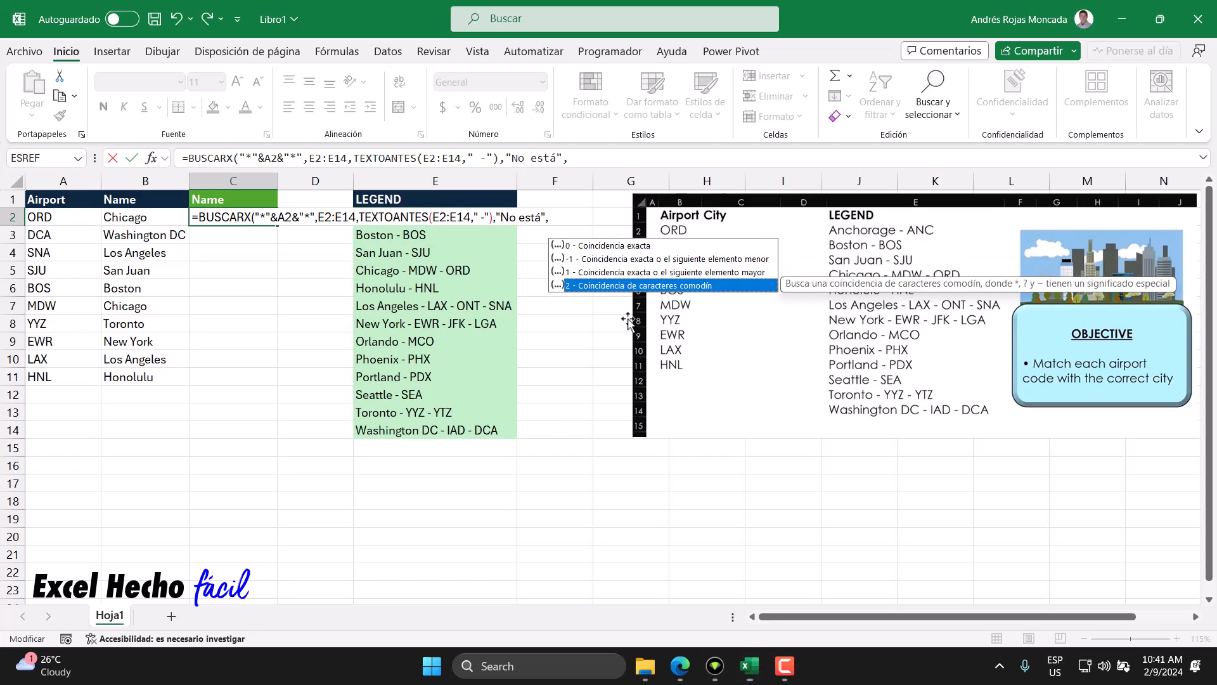
double_click(615, 286)
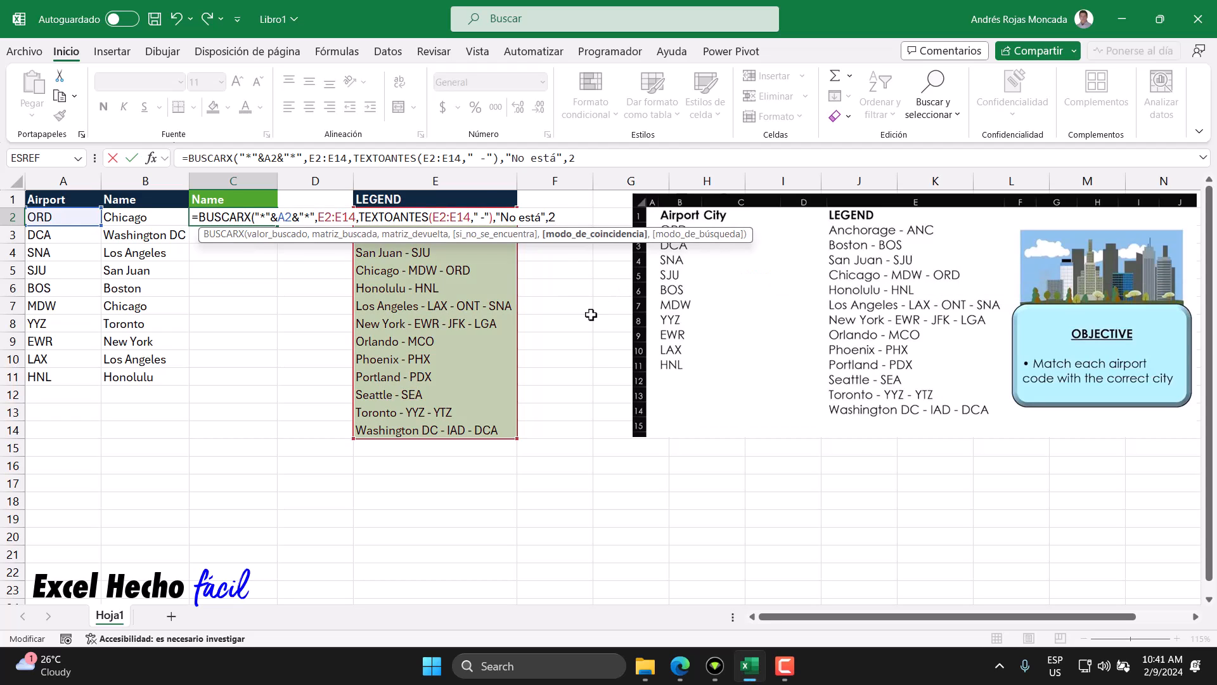
text())
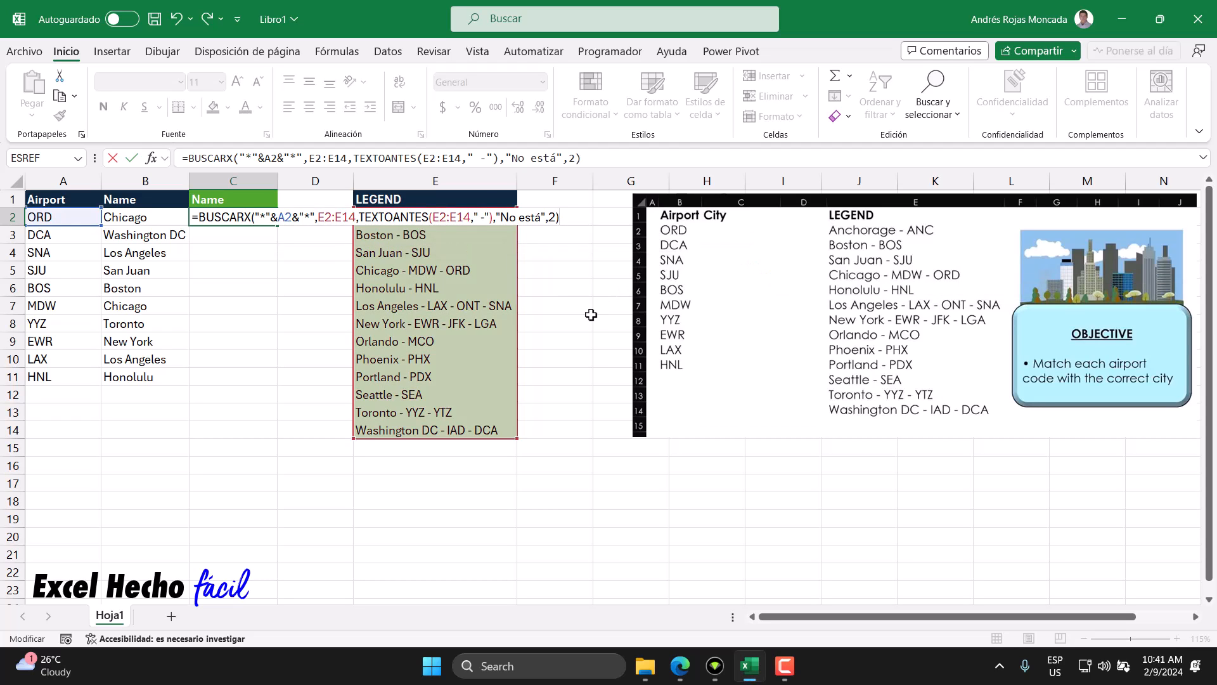
key(Return)
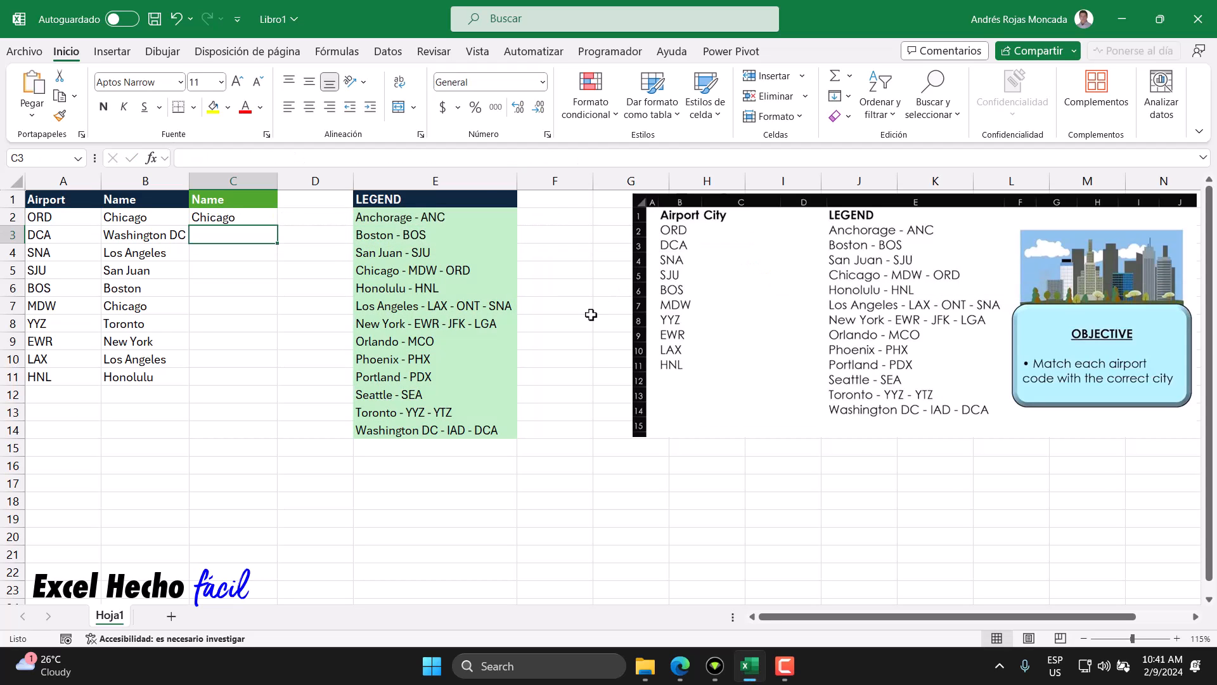
- Replace A2 with the range A2:A11 in the lookup value of the C2 BUSCARX formula and enter it
click(256, 216)
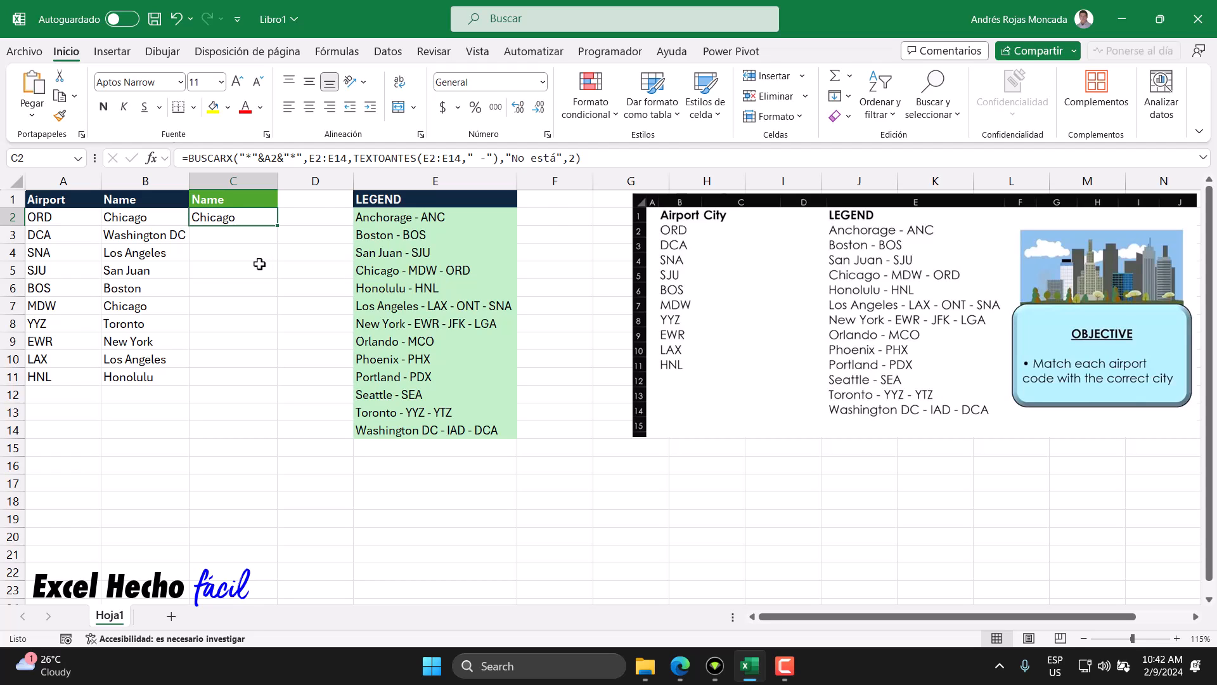
key(F2)
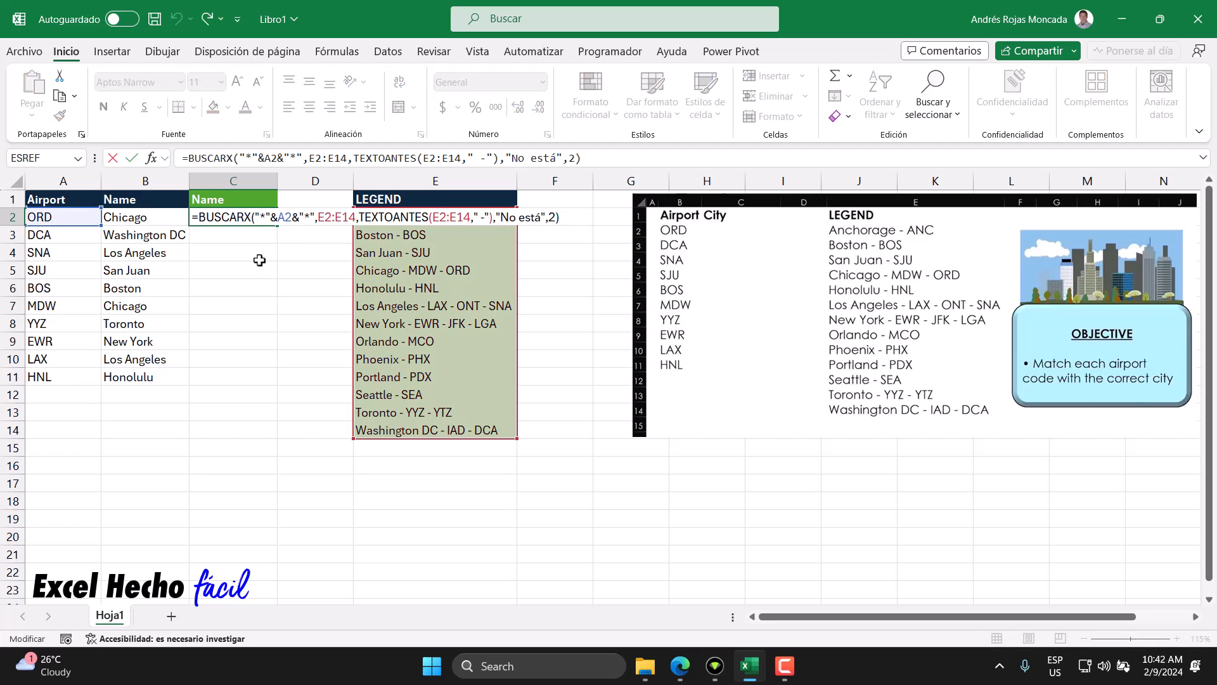
double_click(285, 217)
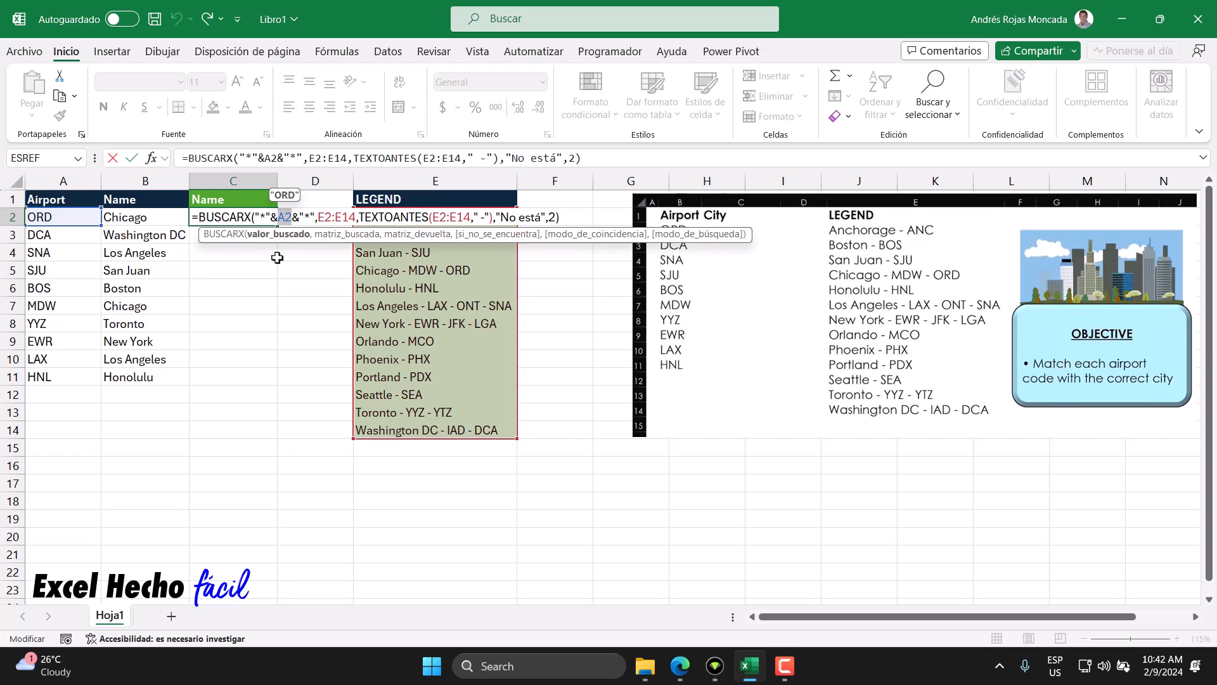
drag(78, 218, 77, 379)
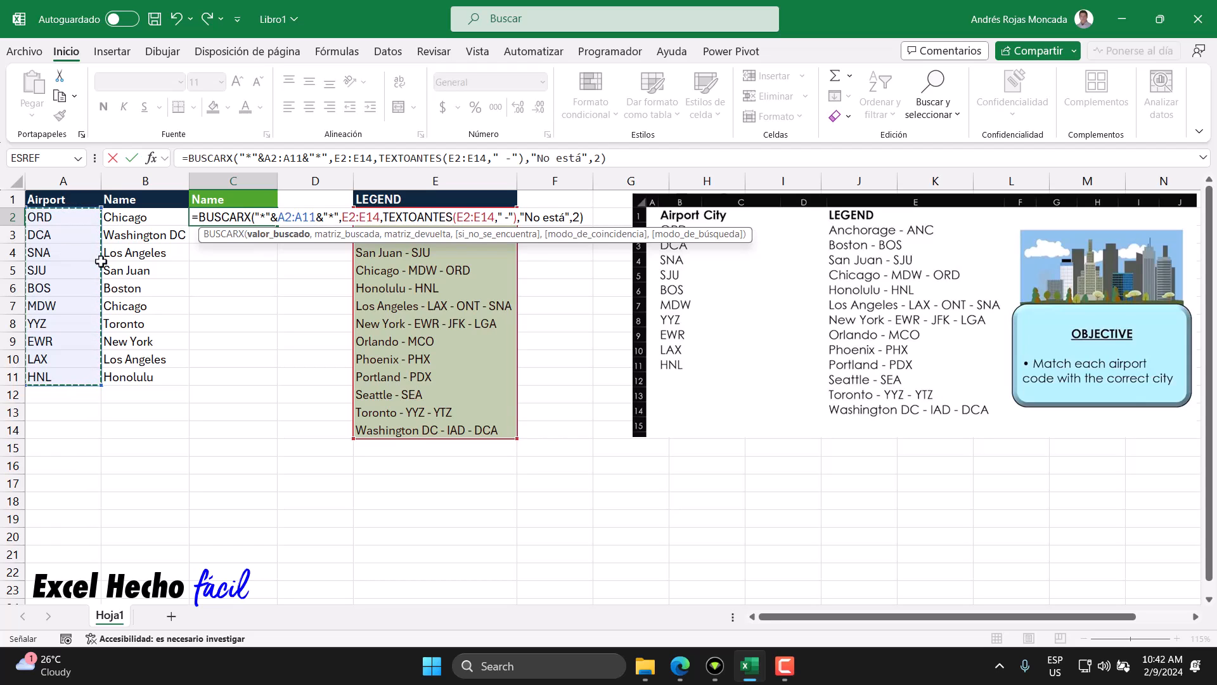
drag(744, 235, 750, 452)
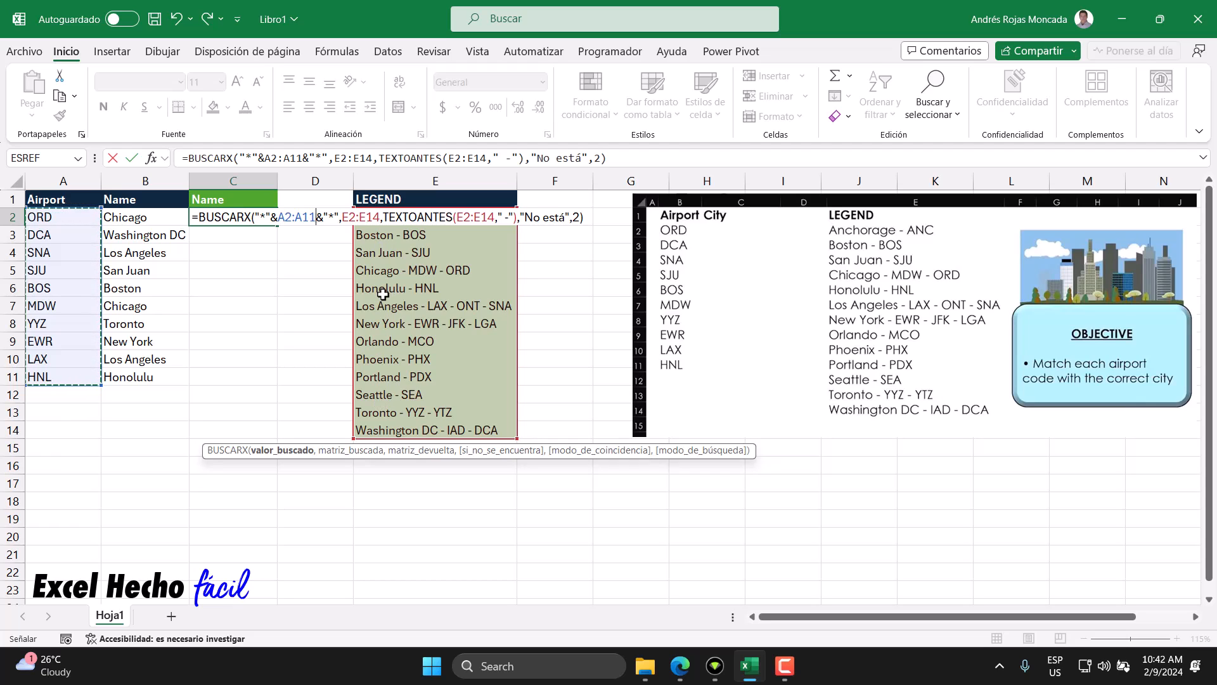
click(585, 217)
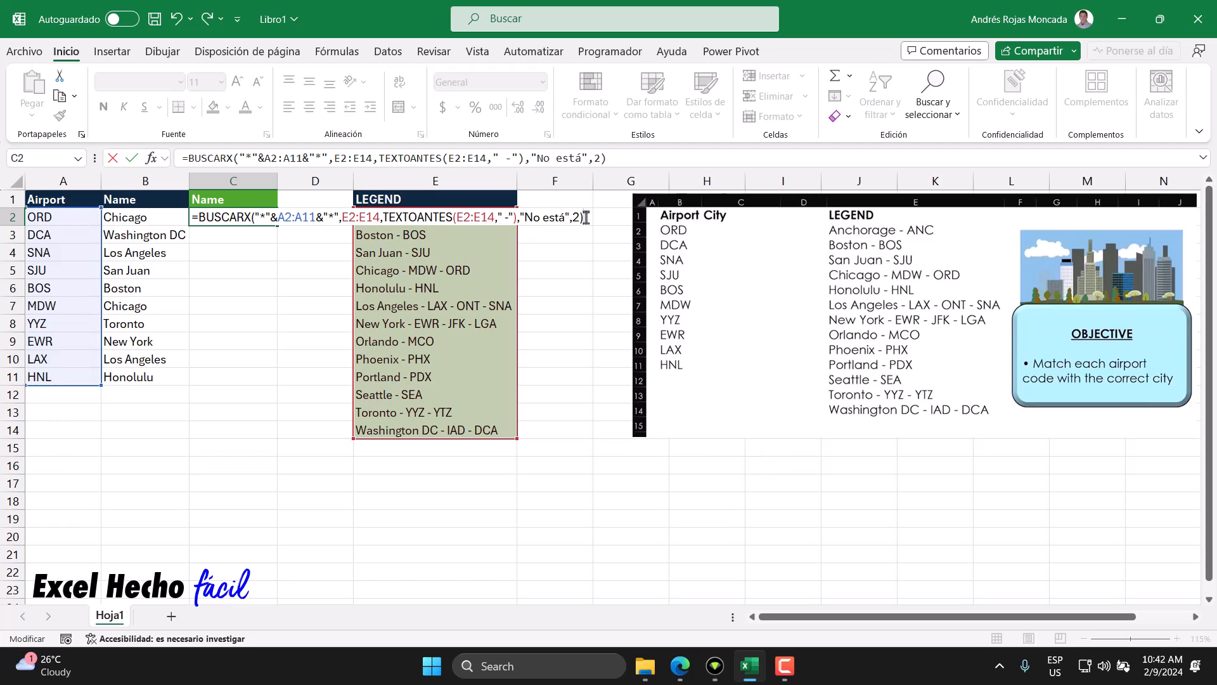
key(Return)
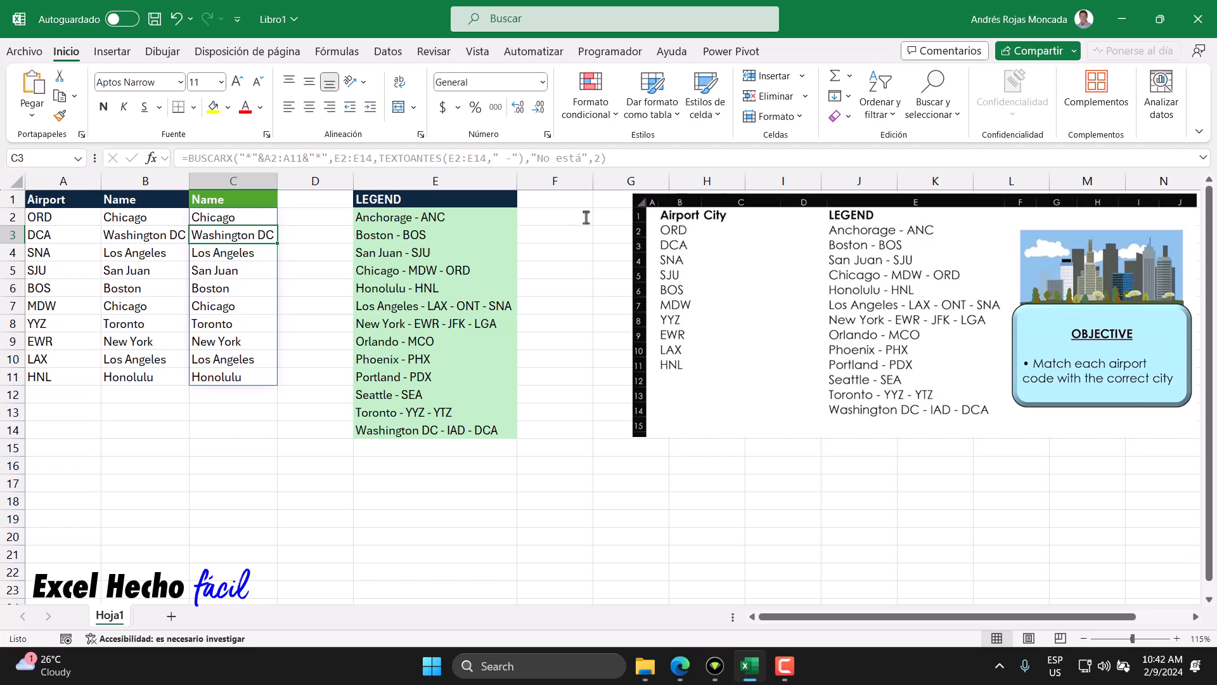
- Examine the city names spilled in column C, the legend entries in E2:E14 and the formula in C2
drag(211, 220, 210, 377)
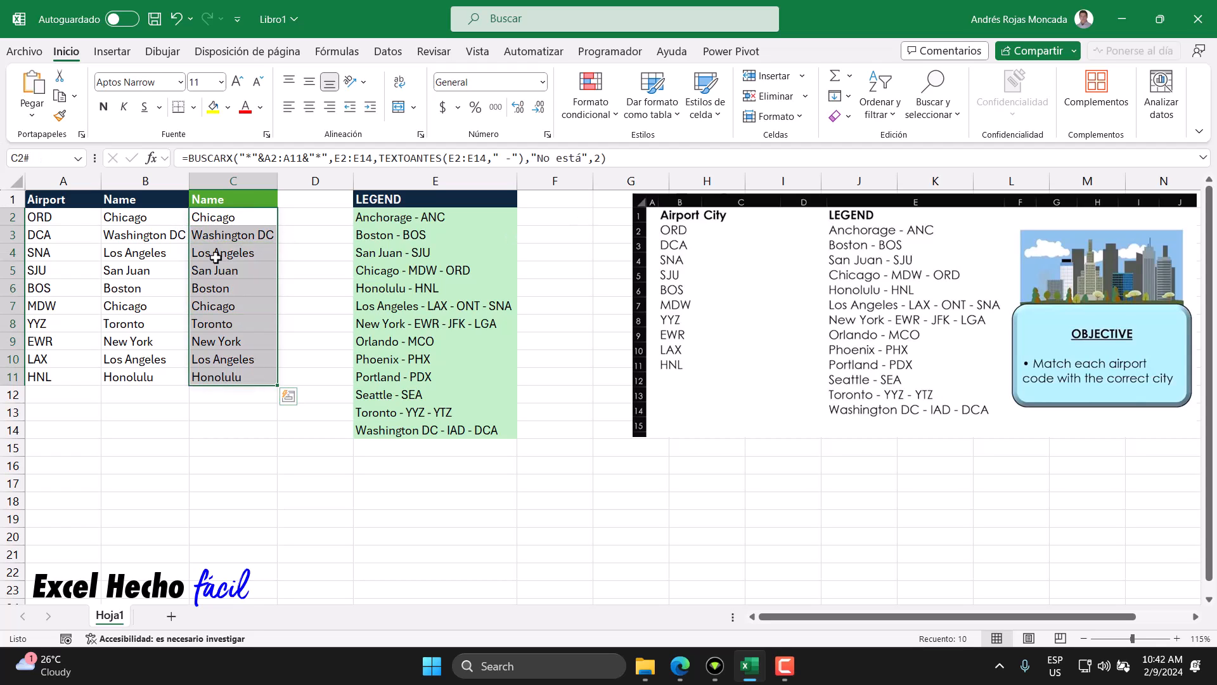
click(219, 219)
drag(444, 217, 441, 436)
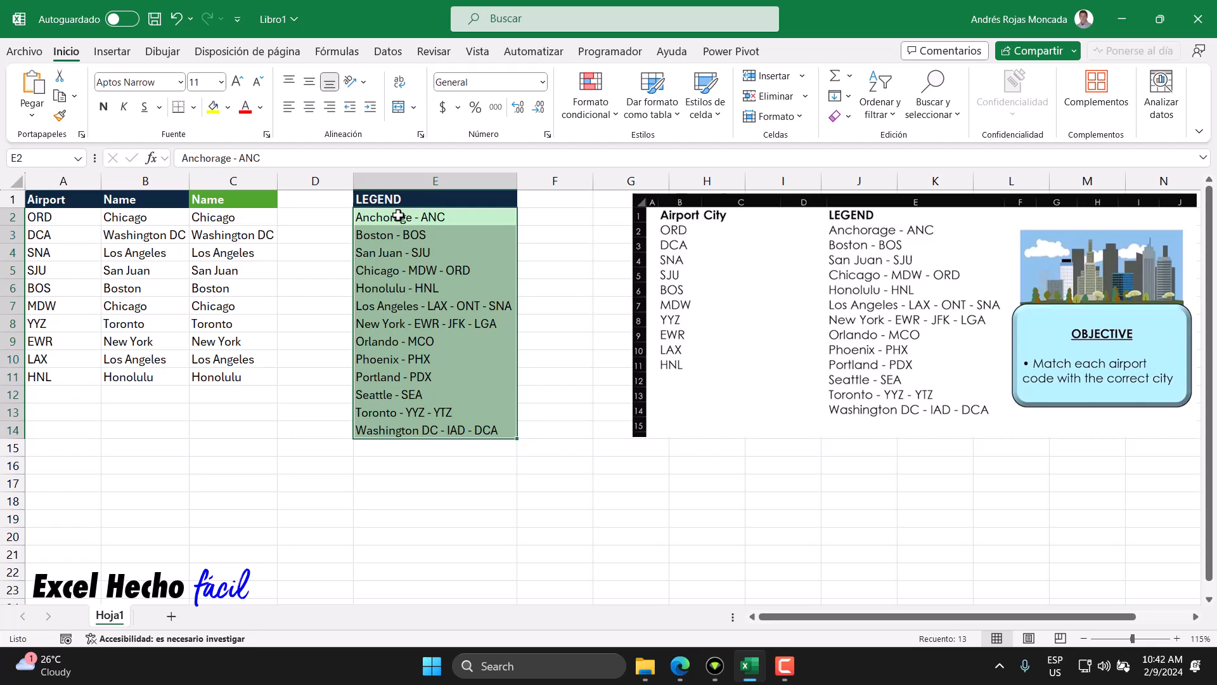
drag(398, 216, 400, 428)
click(395, 254)
click(389, 222)
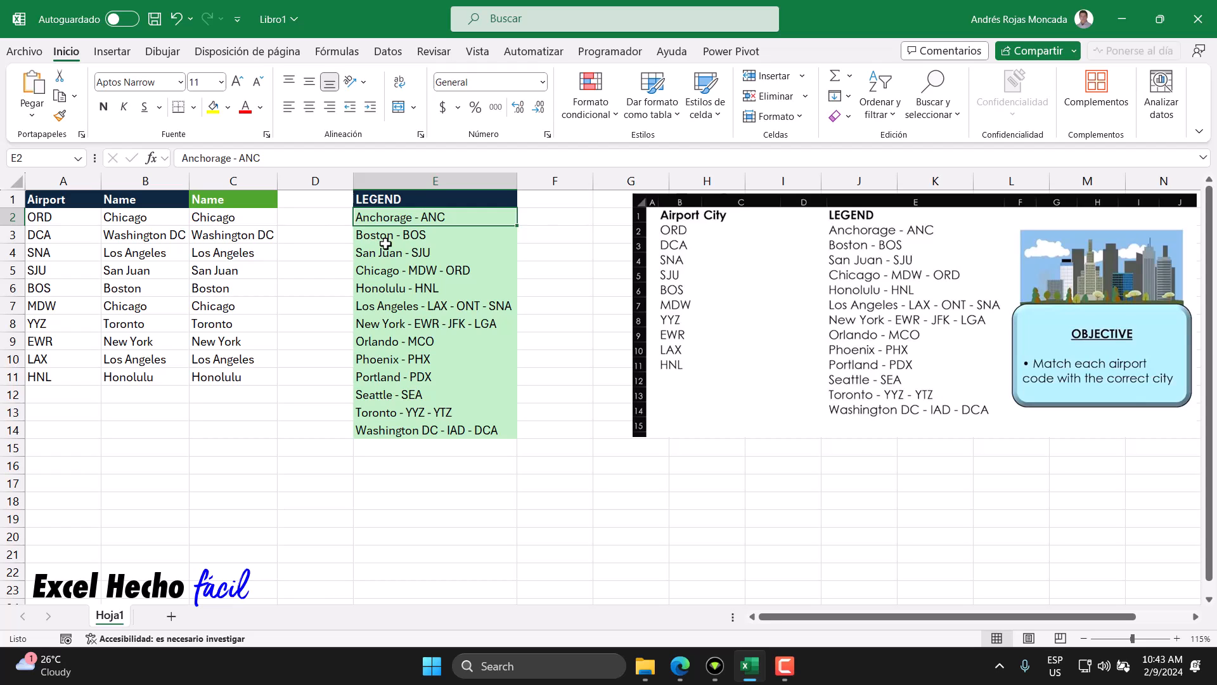
click(221, 217)
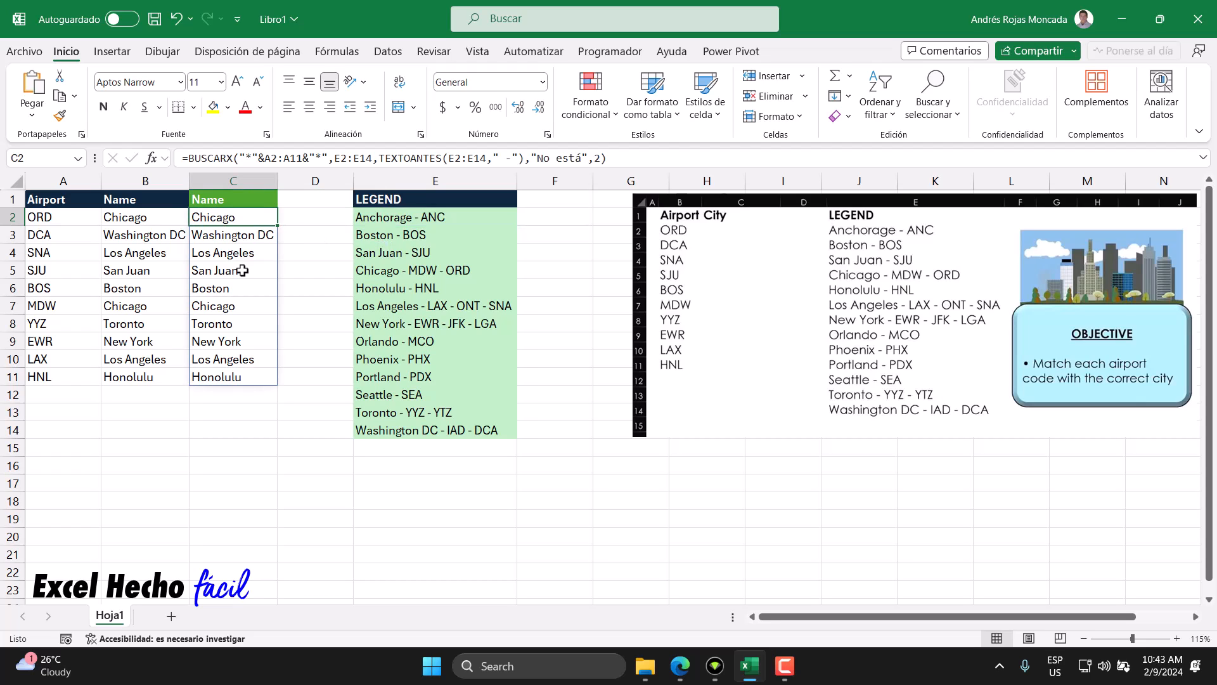
key(F2)
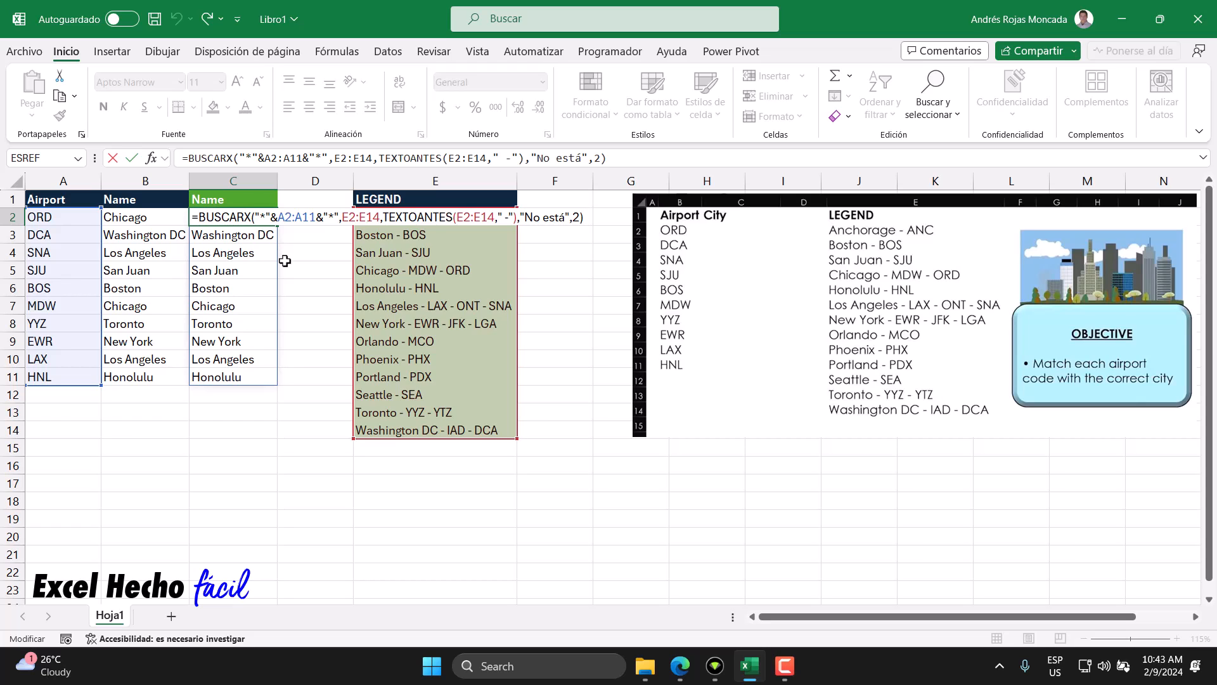
key(Escape)
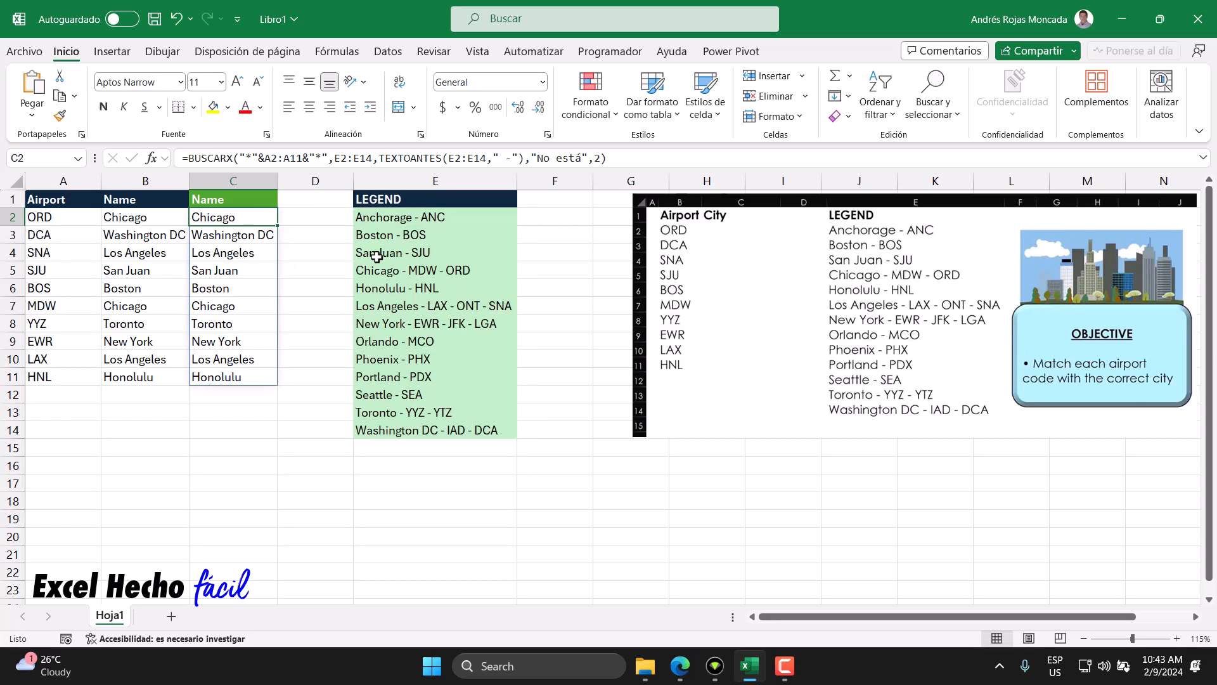
- Compare the ORD row with the San Juan and Chicago legend entries to check which one contains the code
click(396, 255)
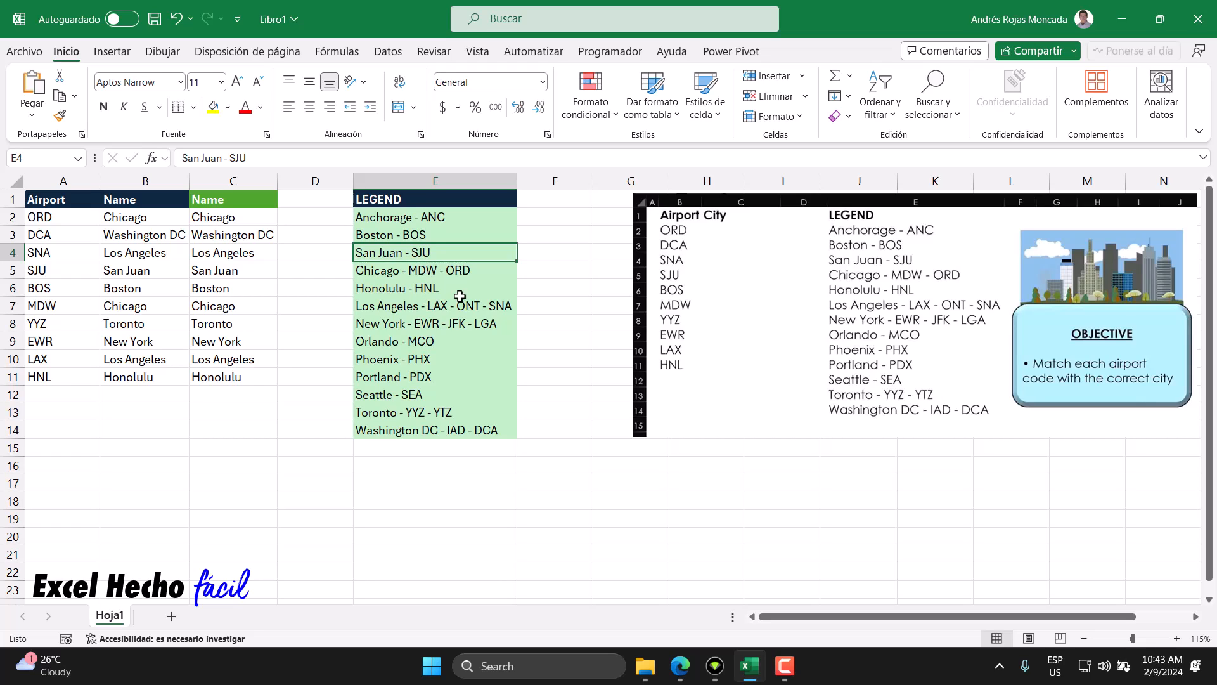
click(465, 272)
drag(80, 219, 250, 223)
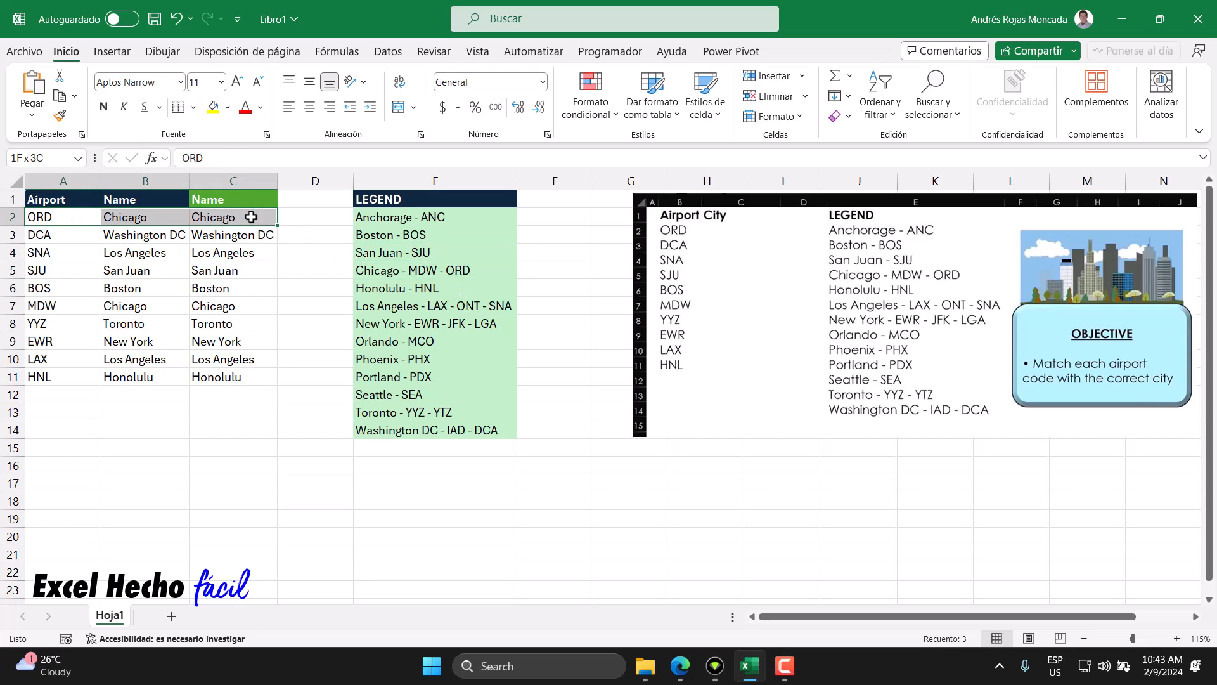
drag(73, 218, 236, 218)
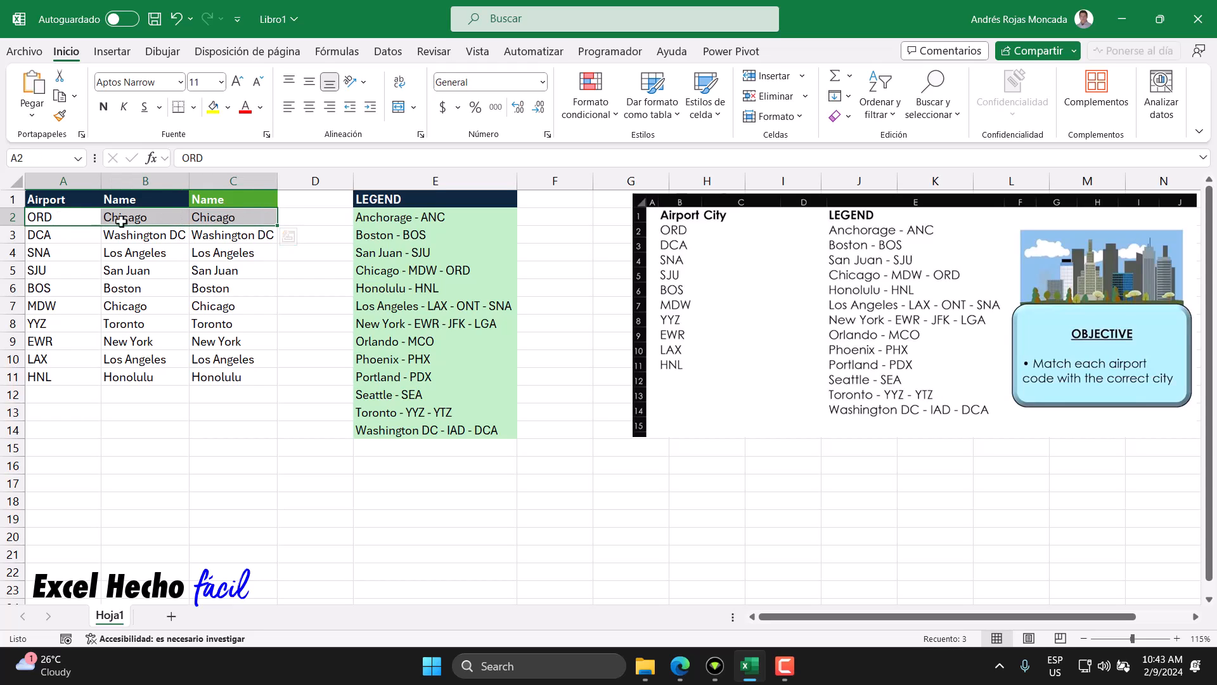
click(82, 217)
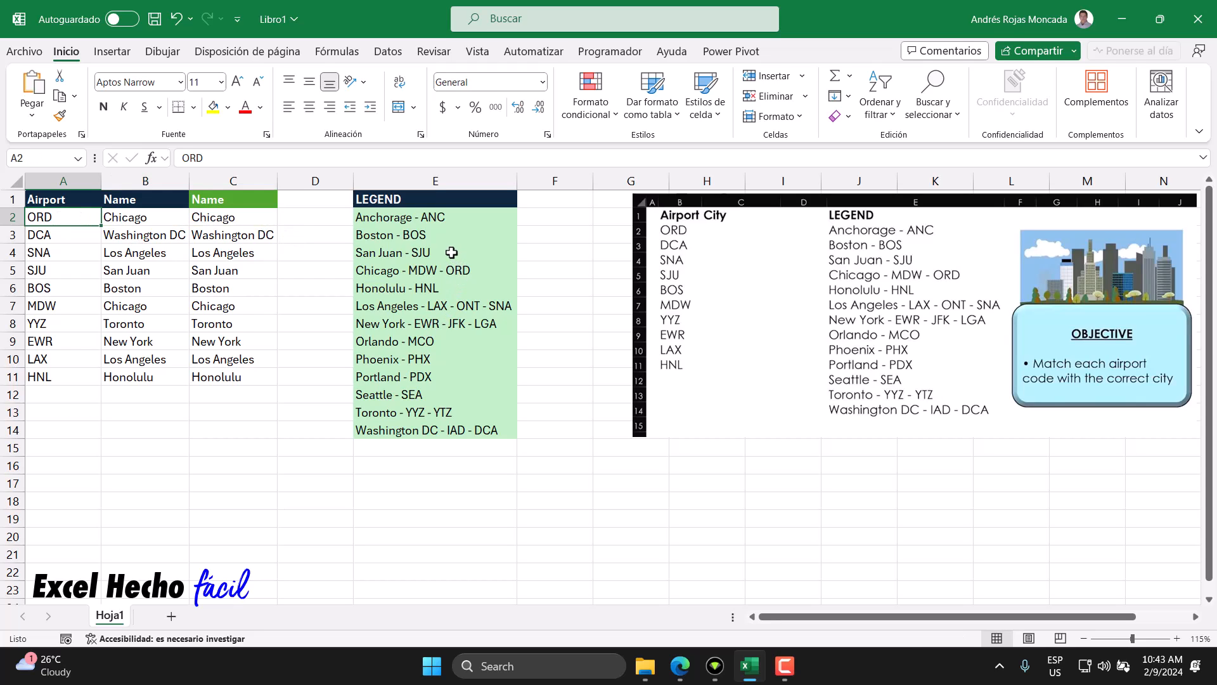
click(382, 272)
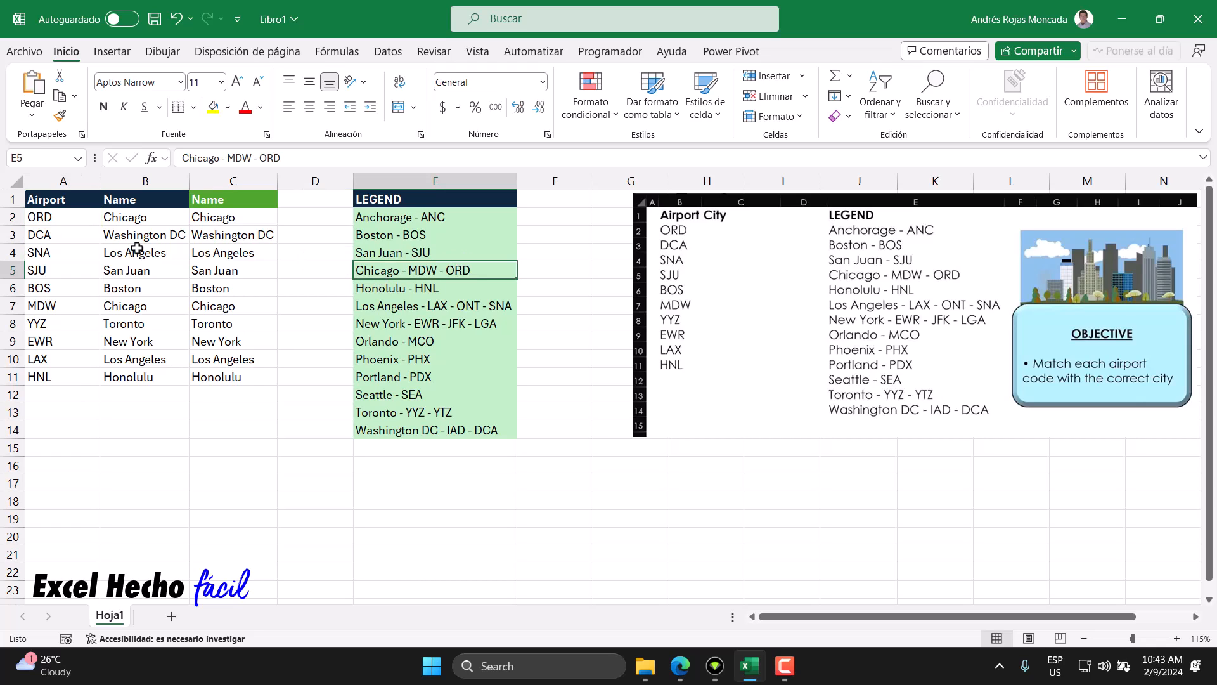
click(218, 220)
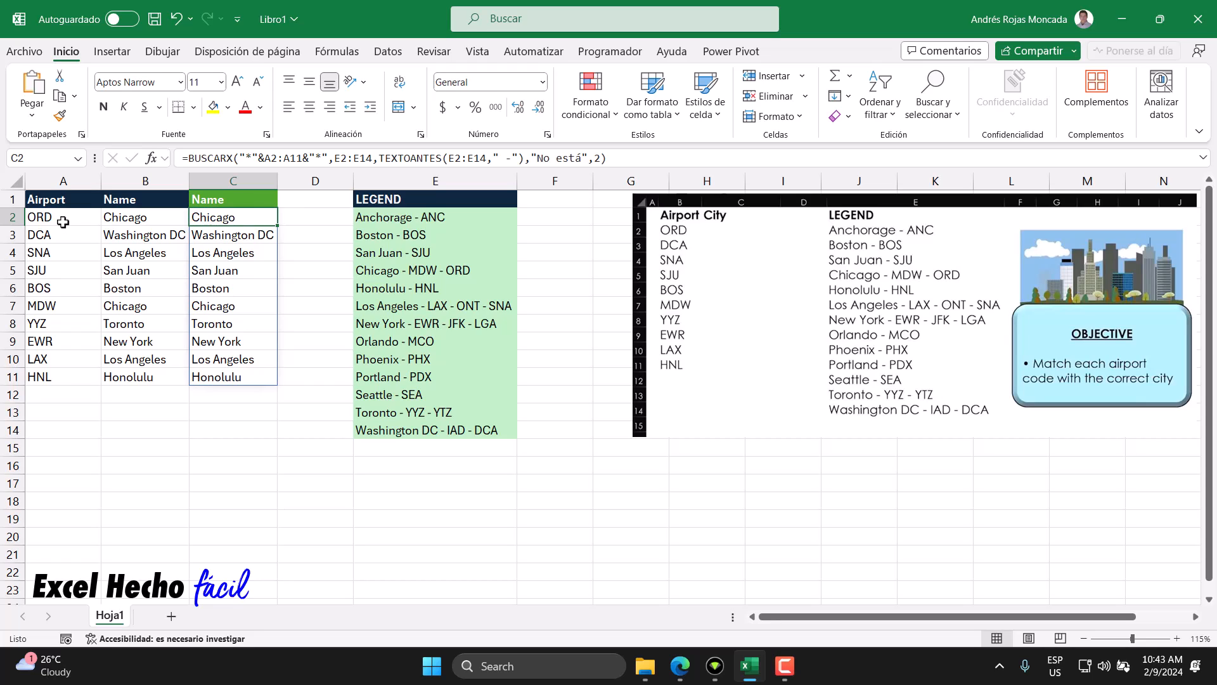
- Insert the word "orden" between "San" and "Juan" in legend cell E4
click(395, 255)
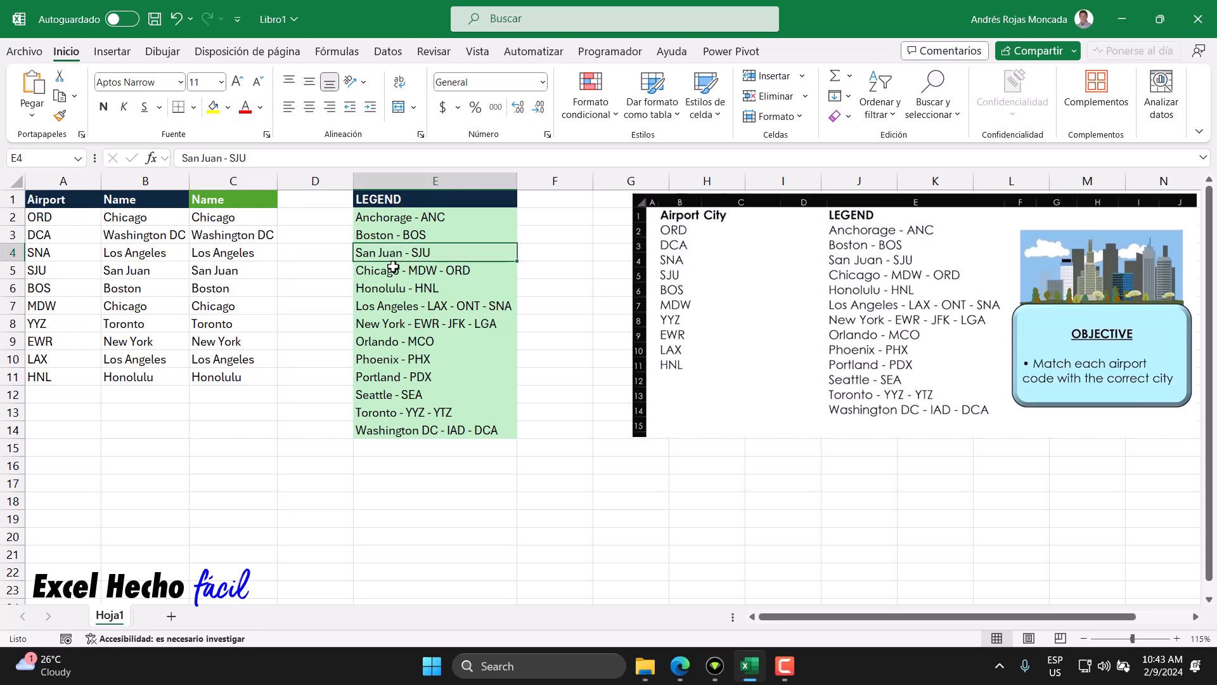
double_click(386, 253)
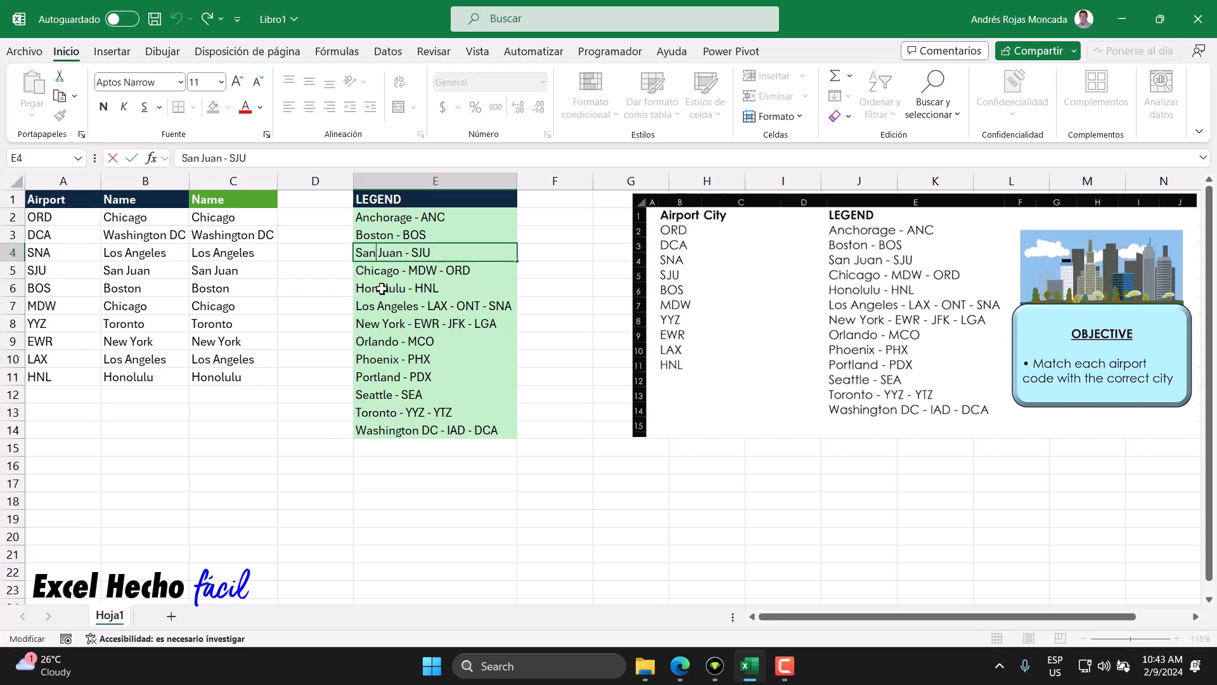
text(orden)
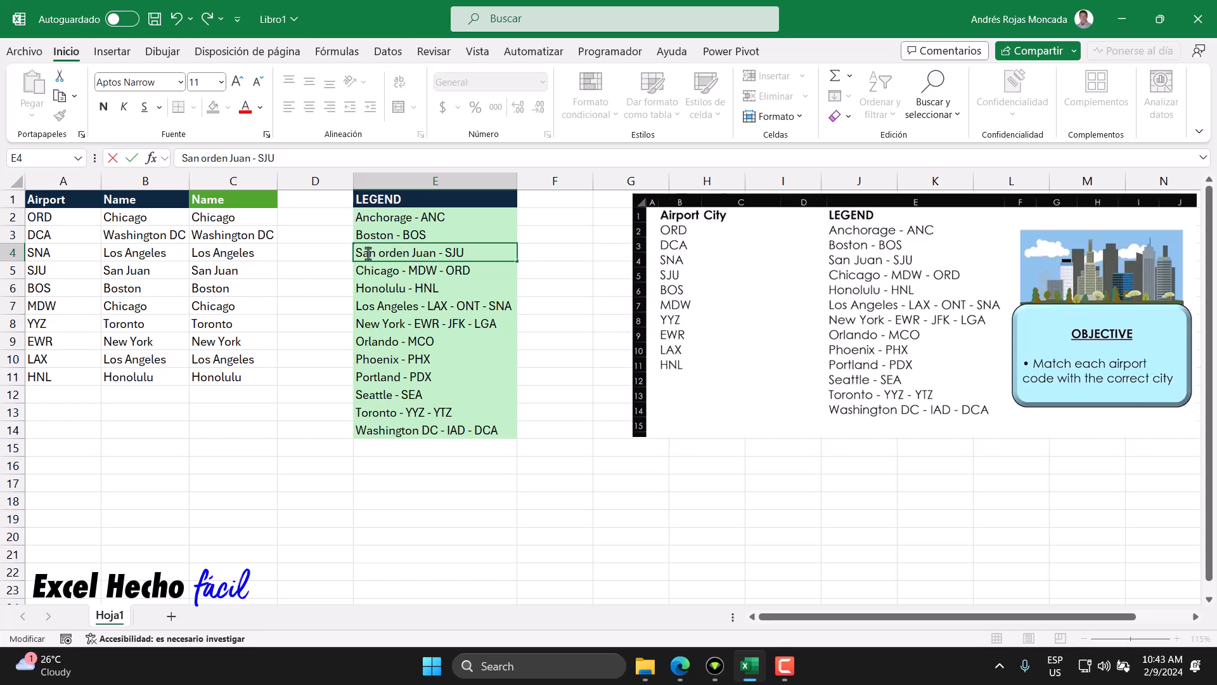
- Format the letters "ord" of "orden" in E4 as bold blue and examine the text before and after them
drag(379, 254, 396, 254)
click(409, 228)
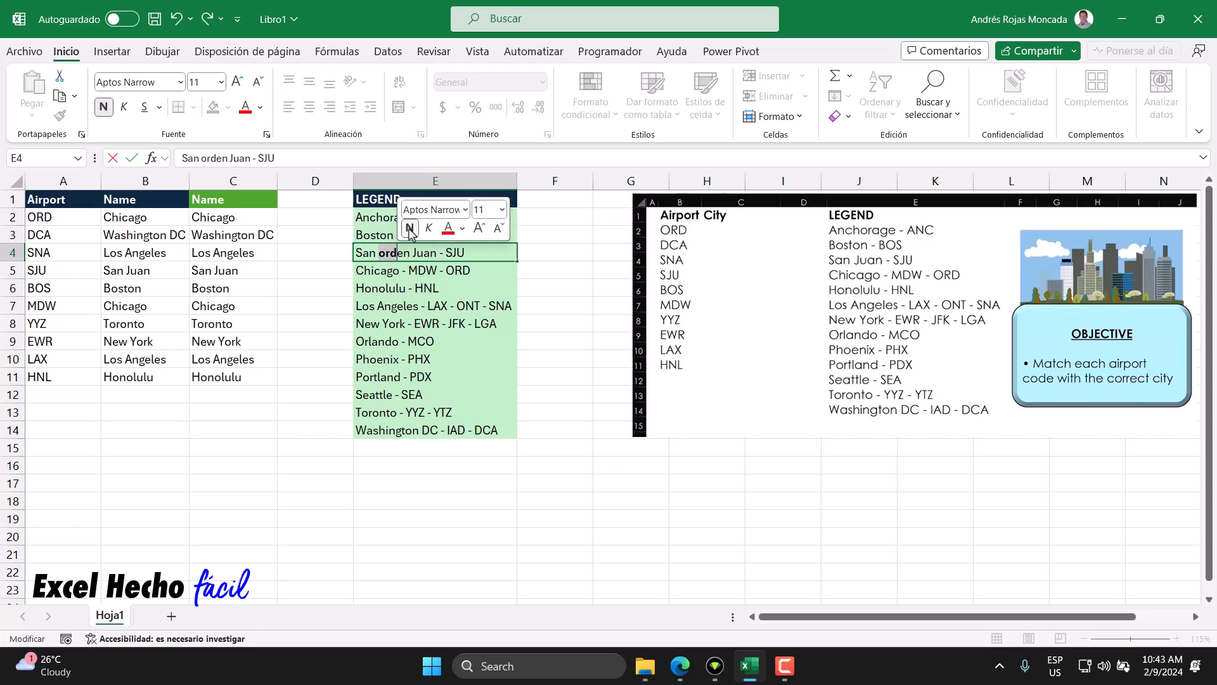
click(462, 228)
click(537, 433)
click(472, 254)
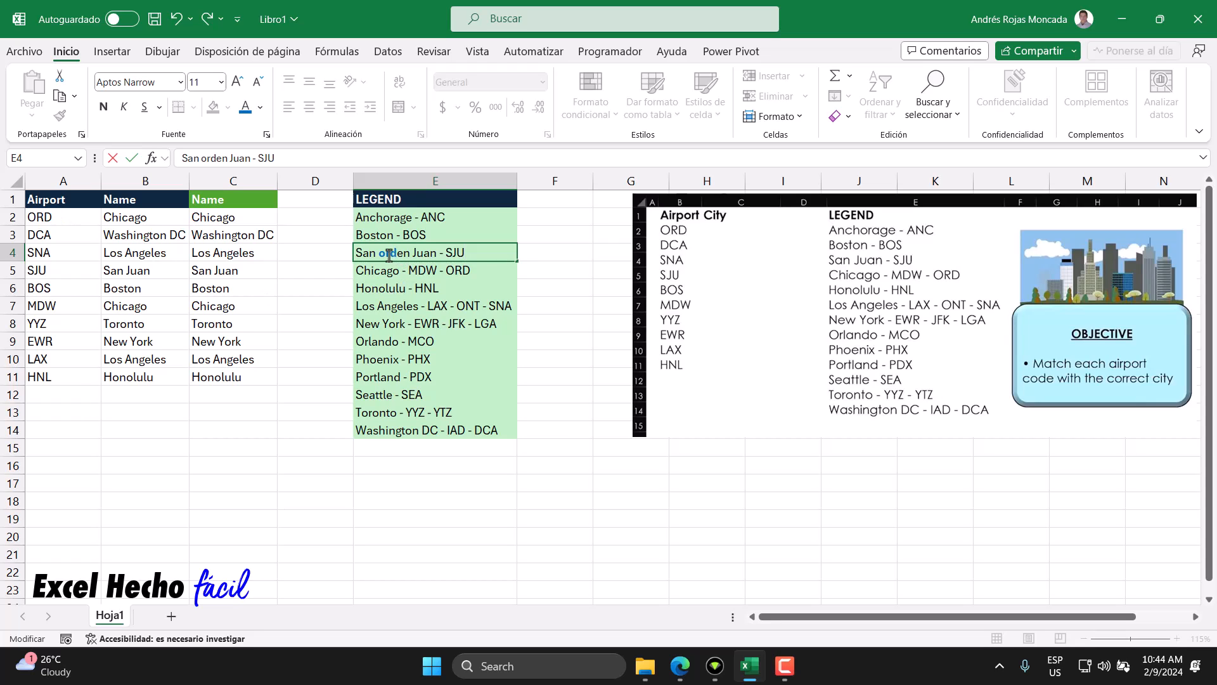
drag(378, 252, 350, 253)
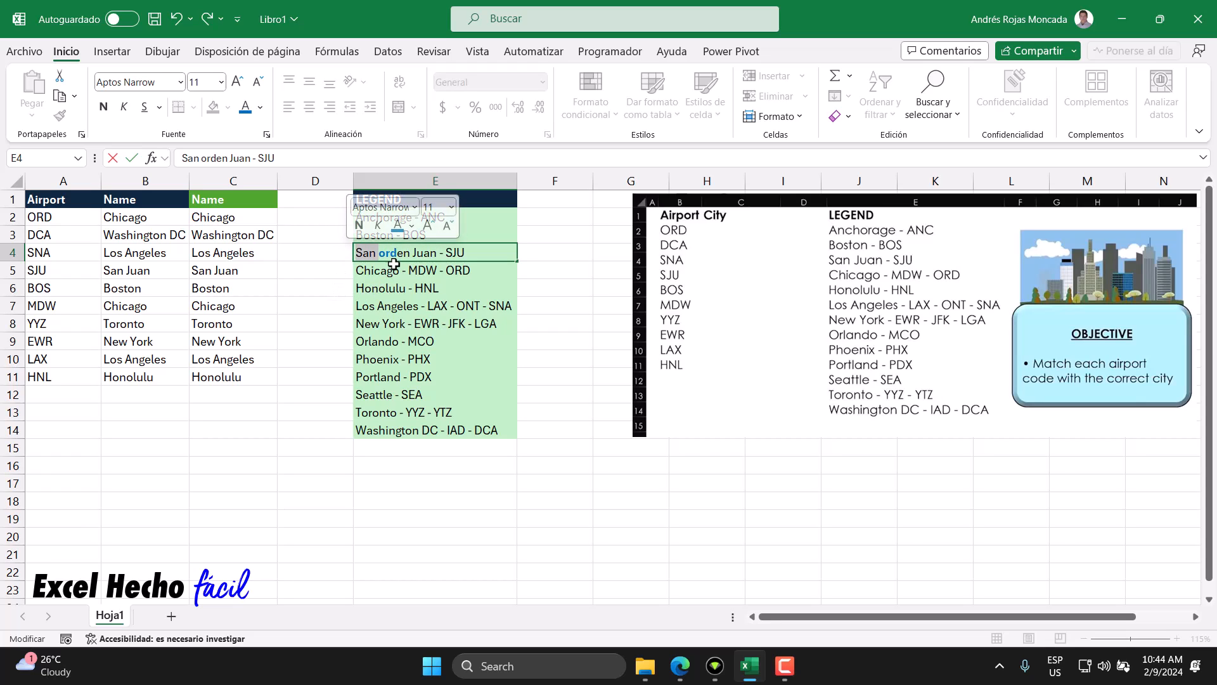
drag(397, 252, 472, 255)
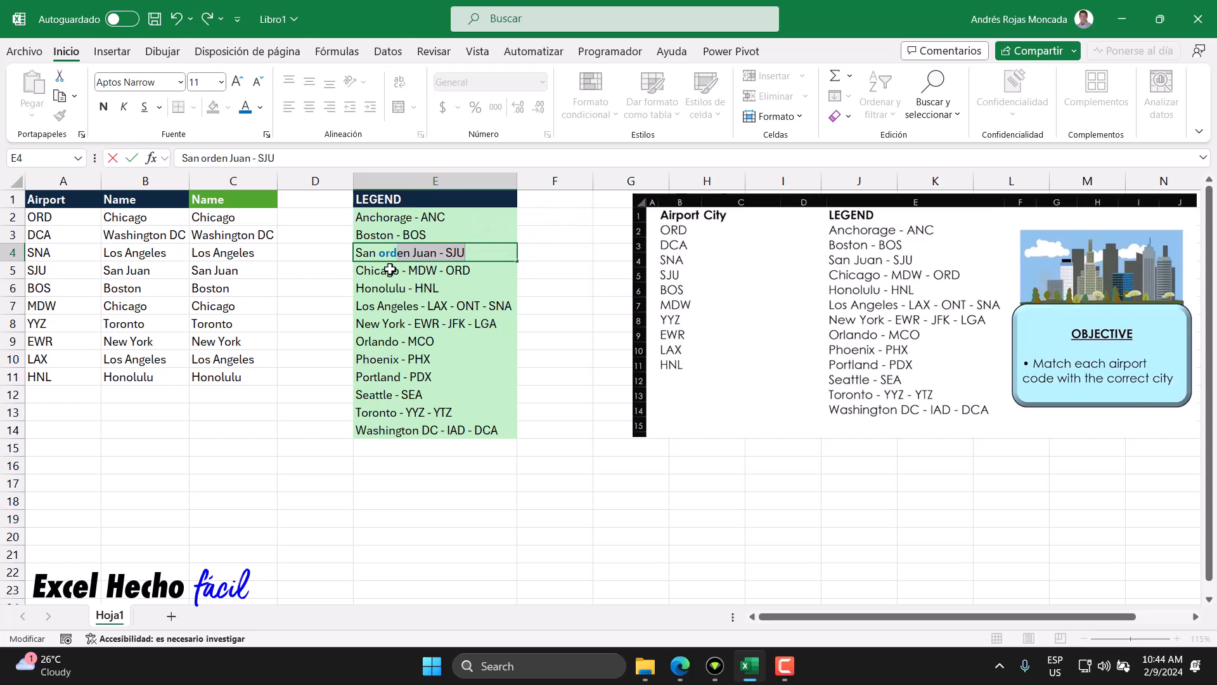
click(472, 256)
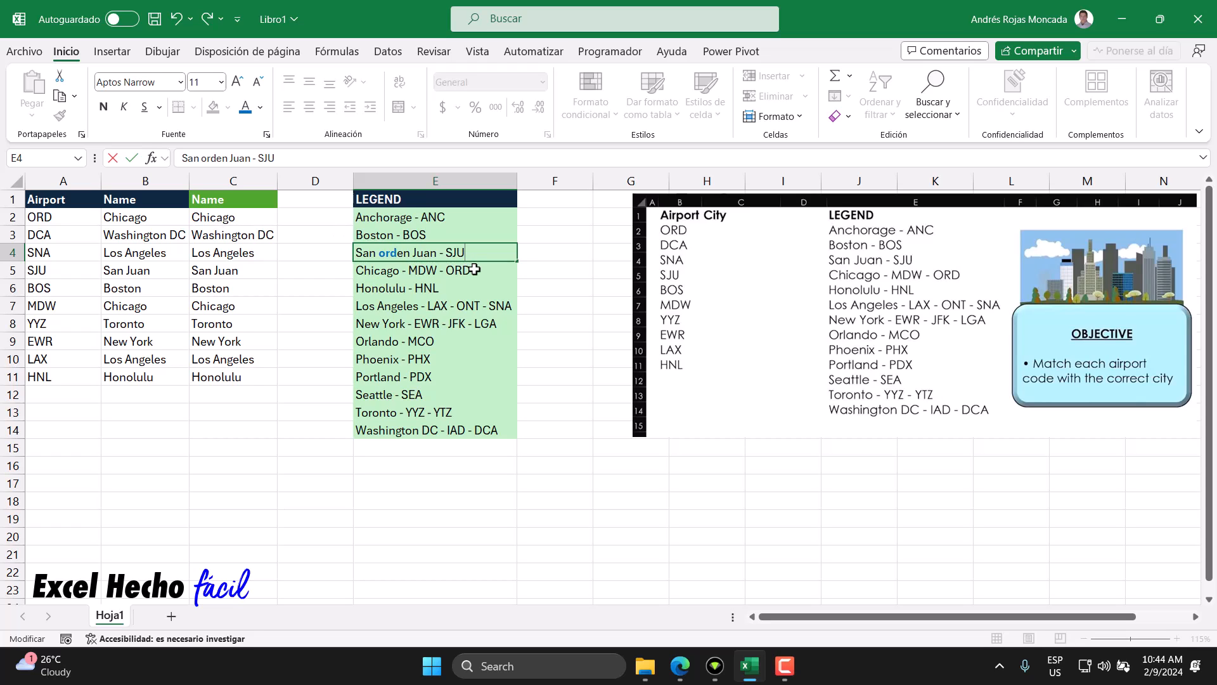
- Confirm the edited E4 entry and compare the ORD row's result in C2 with the Chicago legend entry in E5
key(Return)
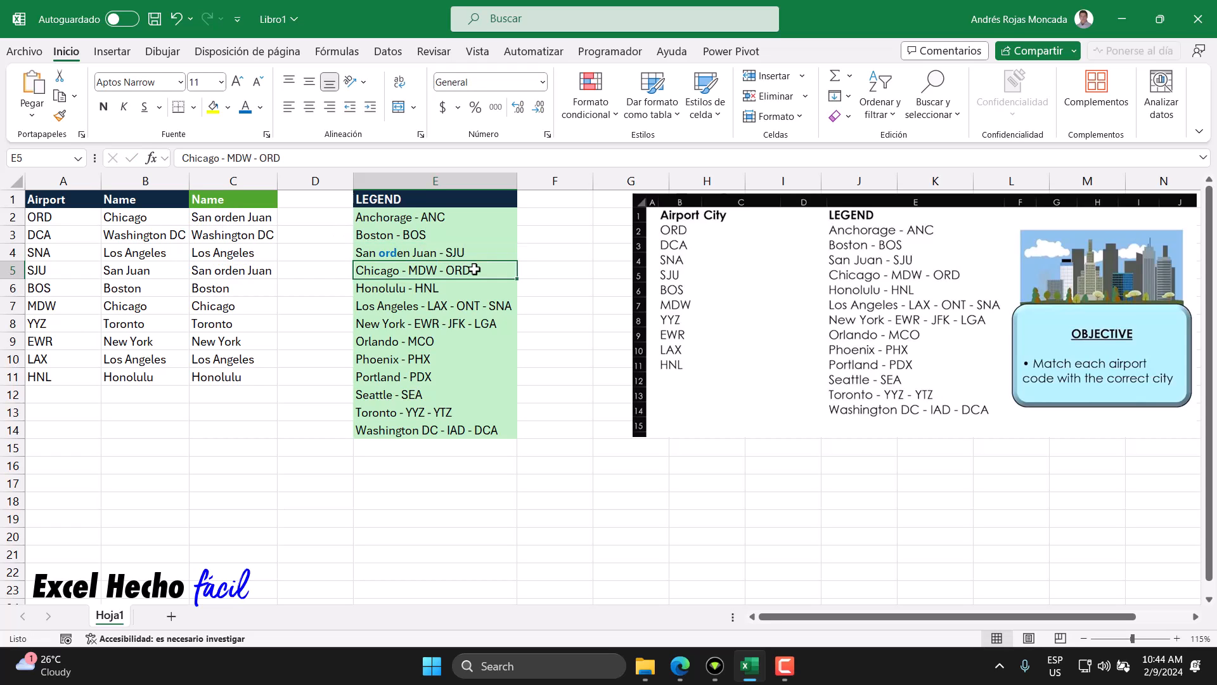
click(258, 219)
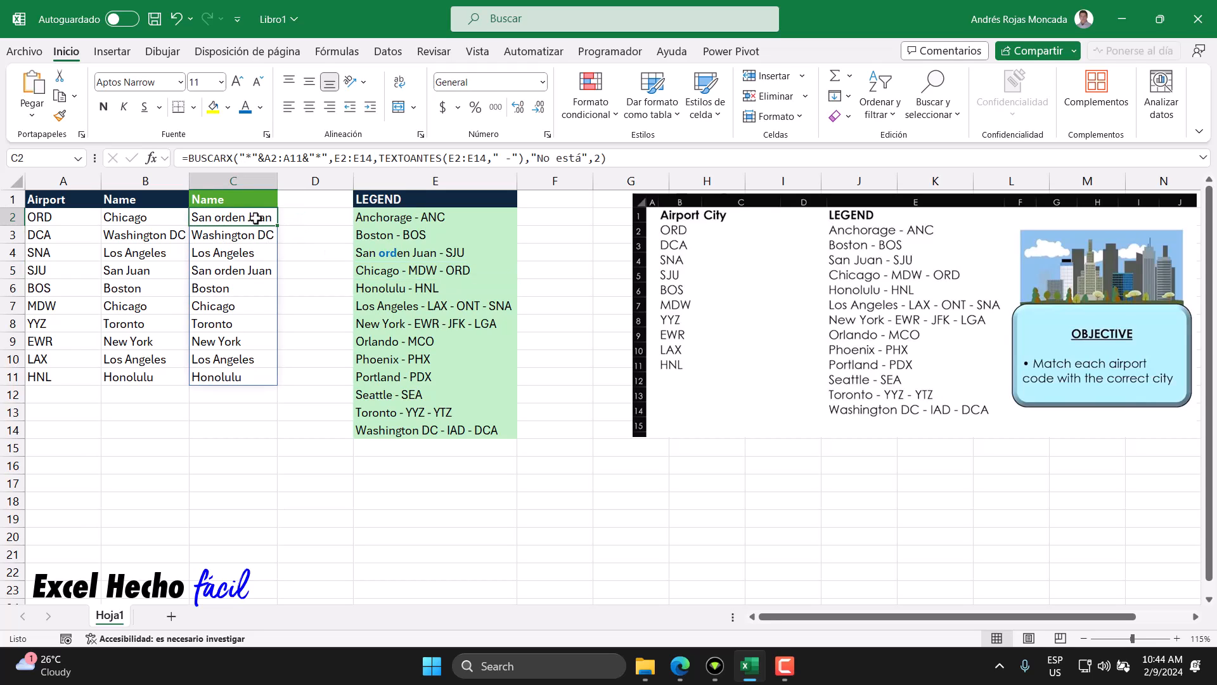
click(60, 219)
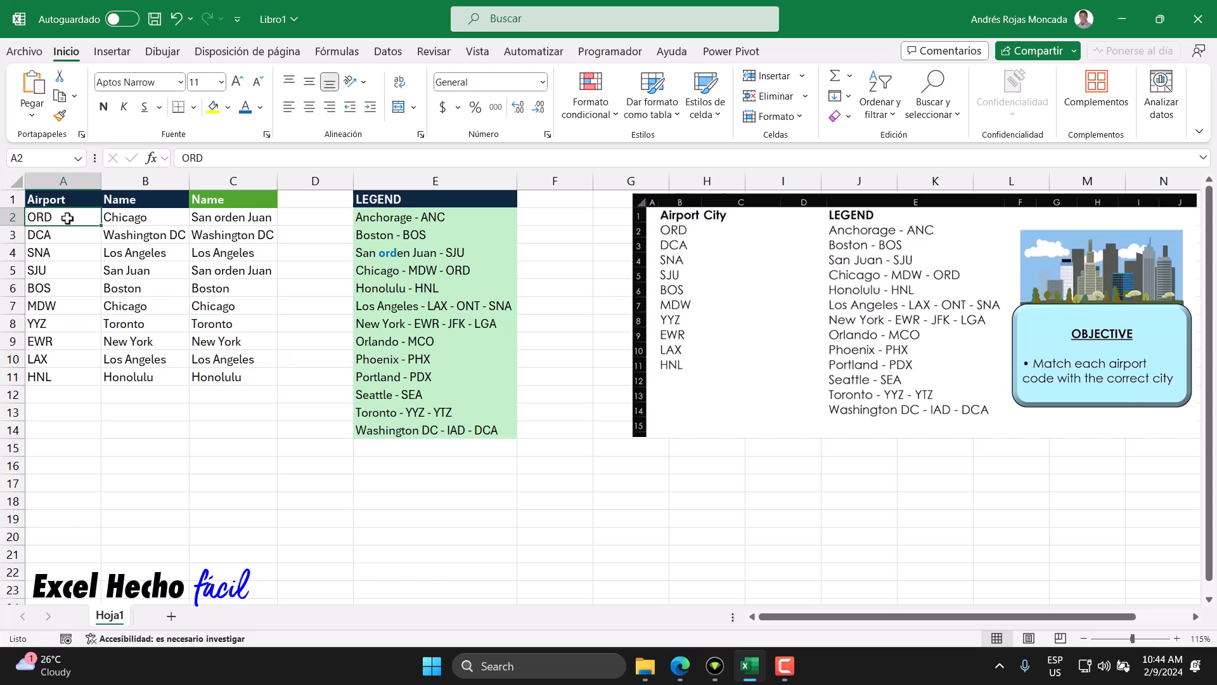
click(460, 271)
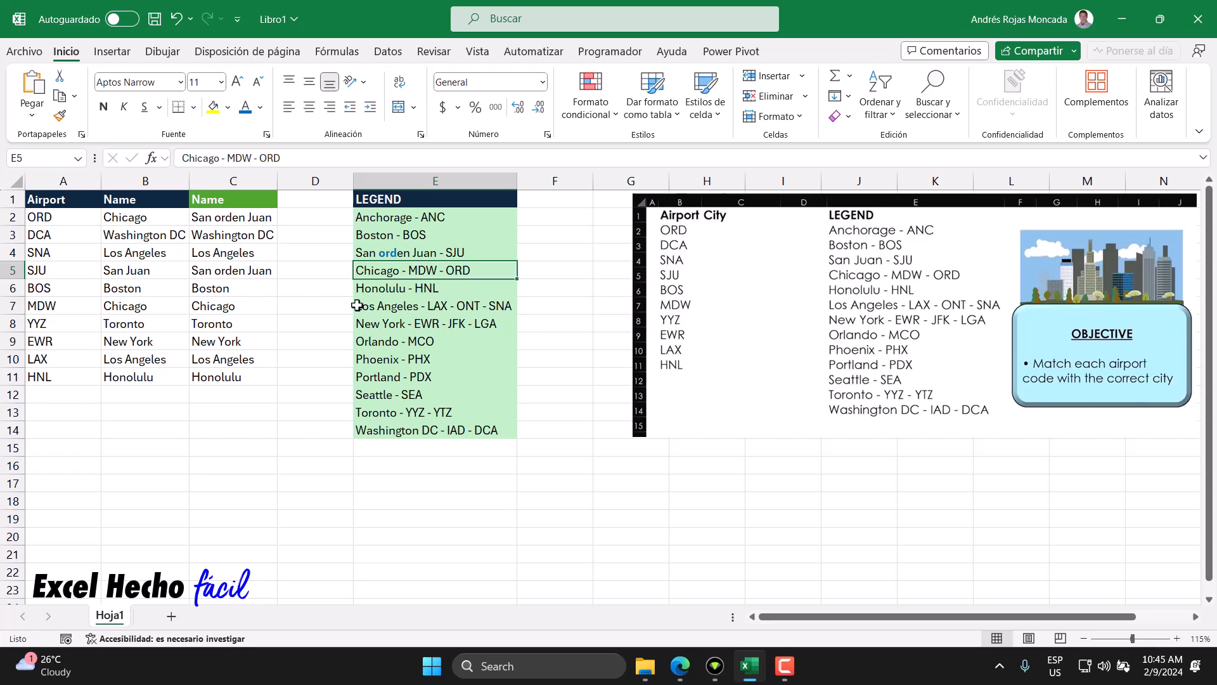
- Examine the legend list E2:E14 as a whole and entry by entry, checking how each city is written
drag(391, 217, 402, 430)
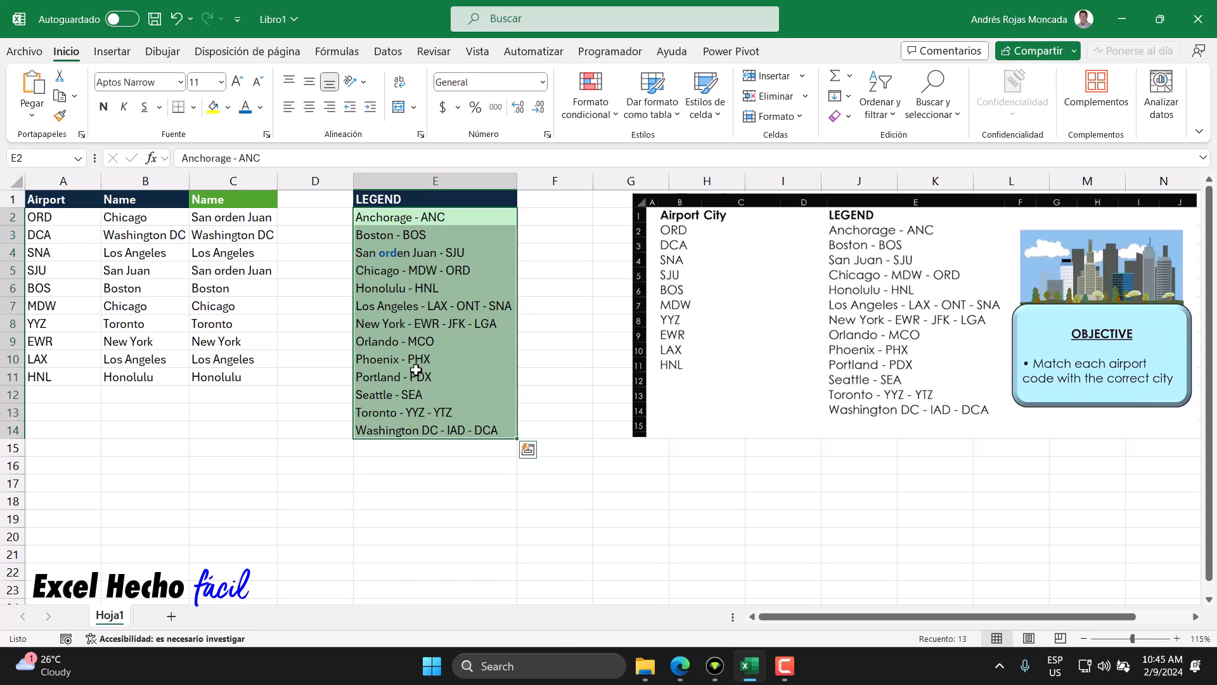
drag(410, 222, 405, 424)
click(406, 218)
drag(406, 219, 406, 431)
click(383, 217)
click(380, 235)
click(379, 253)
click(376, 270)
click(374, 287)
click(373, 305)
click(373, 324)
click(374, 341)
click(372, 358)
click(372, 377)
click(370, 394)
click(370, 412)
click(369, 430)
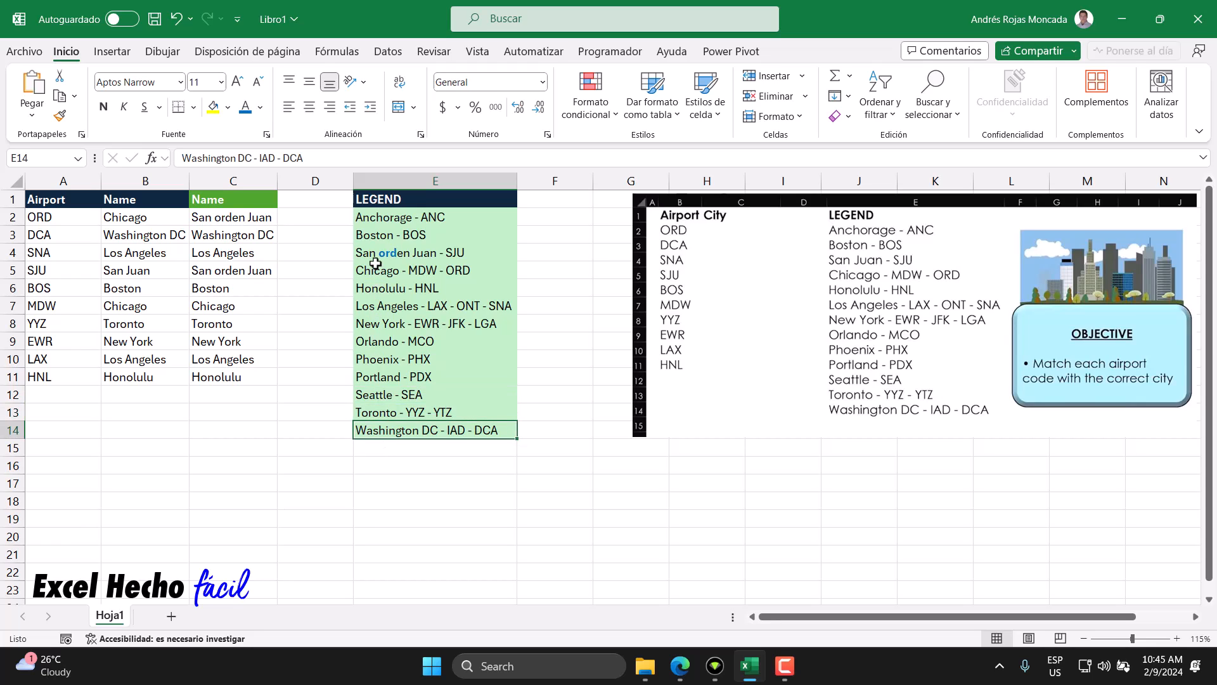
- Examine what separates the city names from the airport codes in the legend entries of E2:E14
click(372, 306)
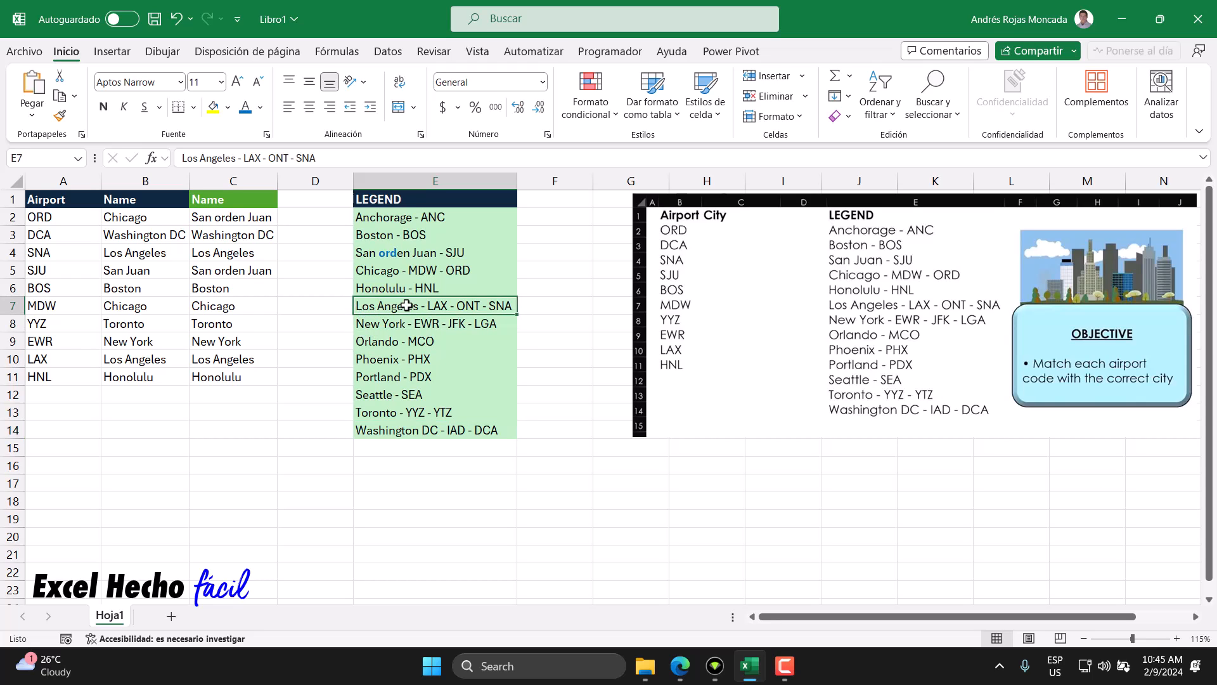
click(394, 218)
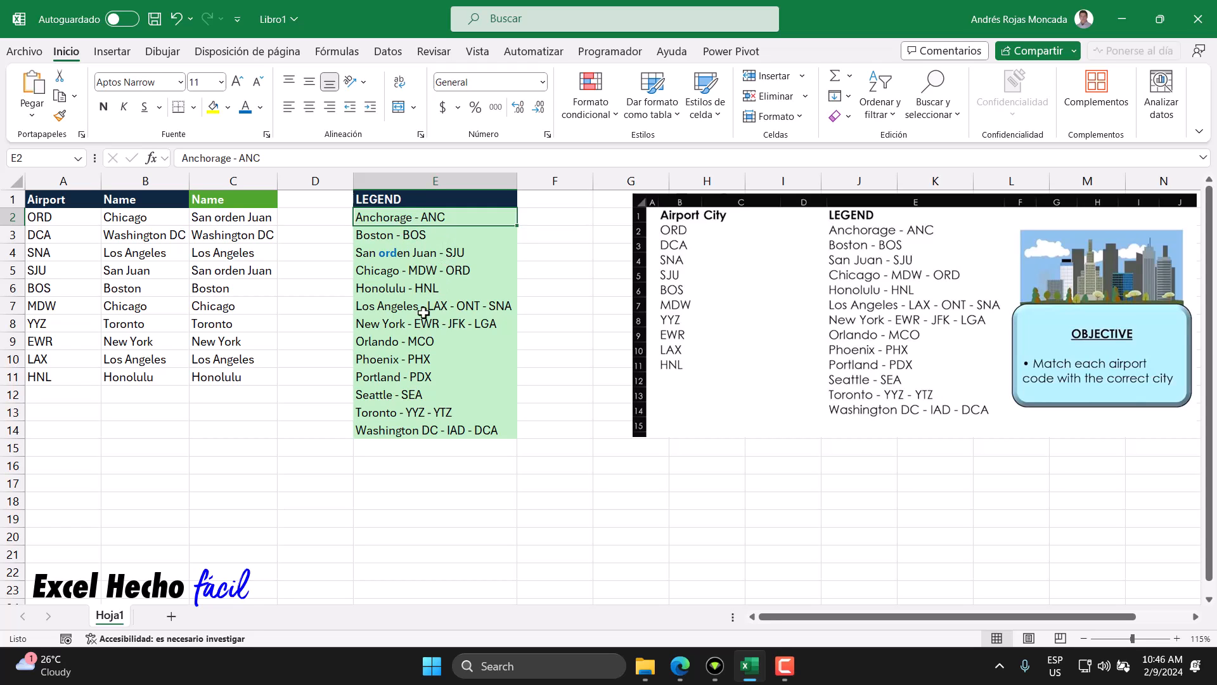
drag(377, 217, 373, 423)
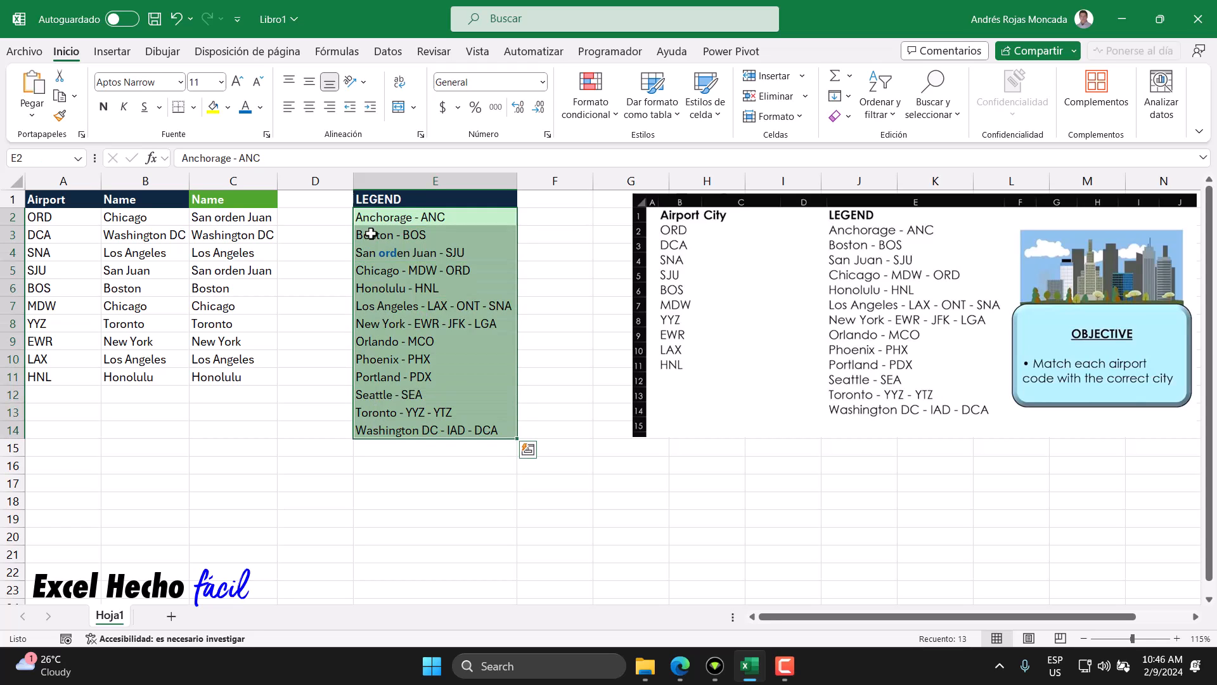
click(377, 272)
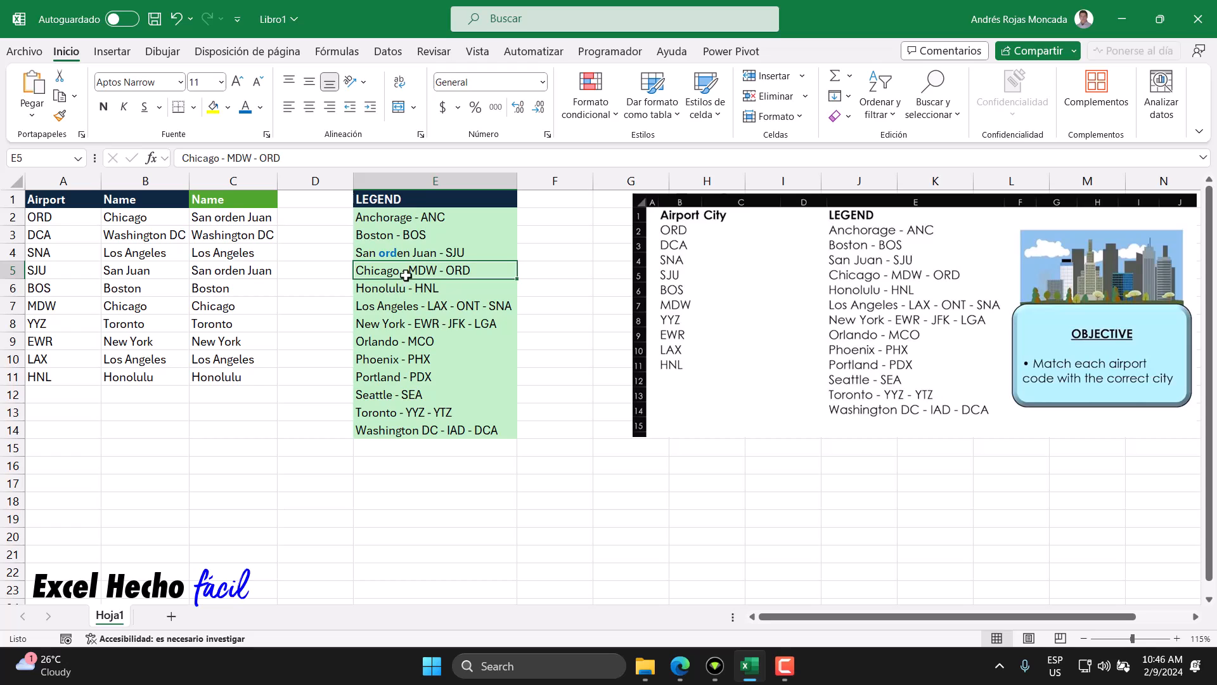
click(443, 288)
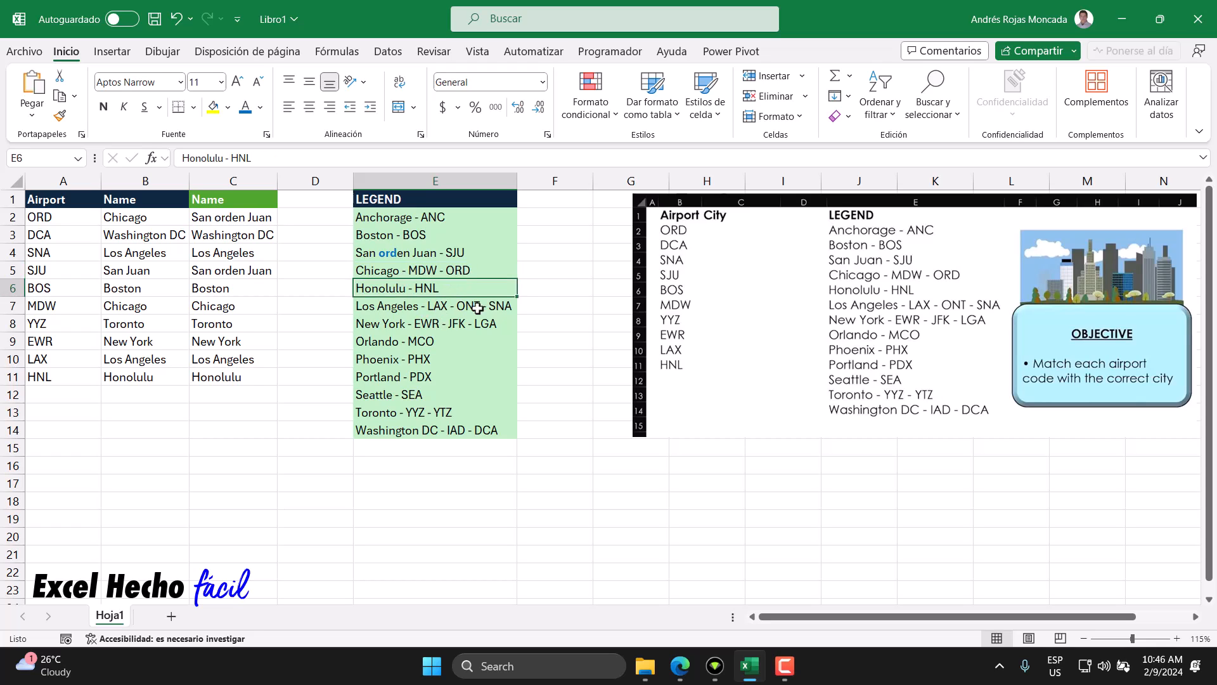
click(421, 324)
click(425, 345)
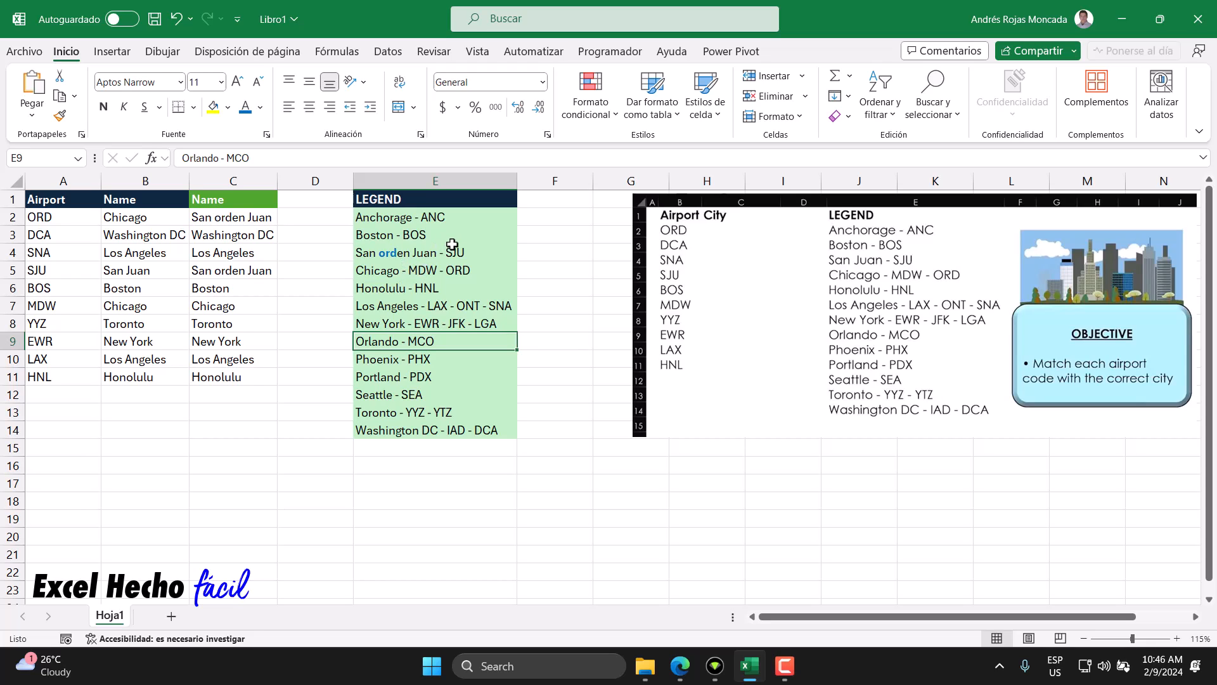
drag(426, 218, 423, 431)
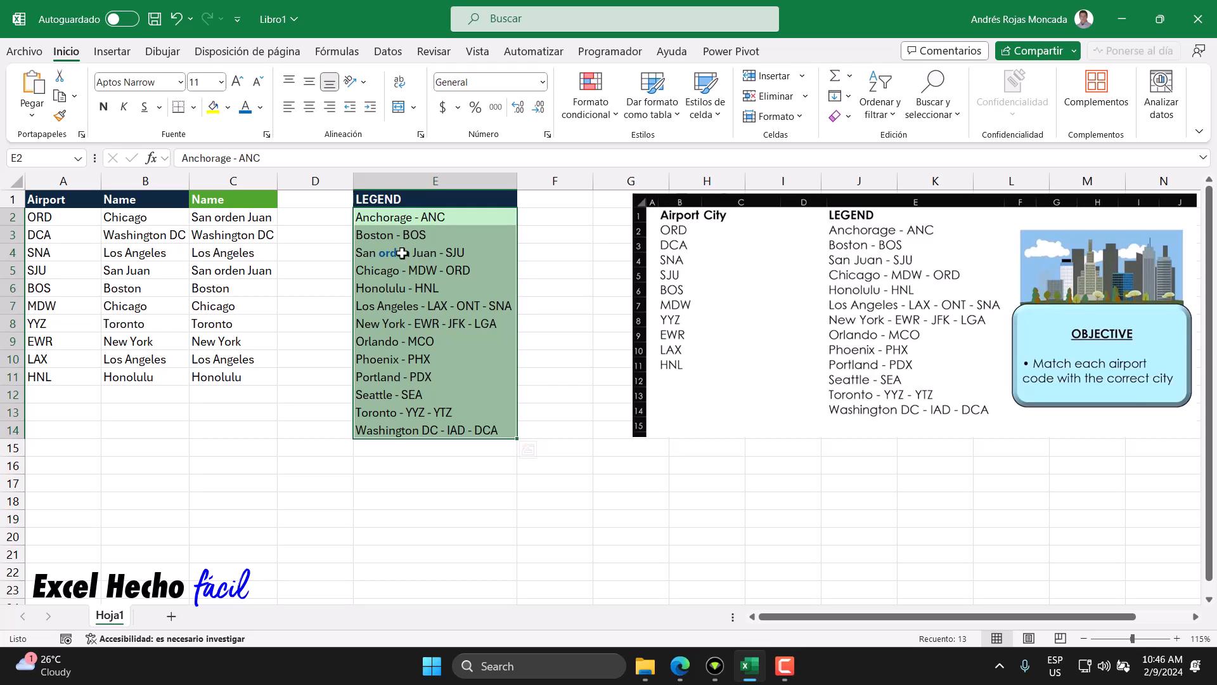
- Open the BUSCARX formula in C2, highlight its lookup-value argument and move the argument hint below the data
click(269, 219)
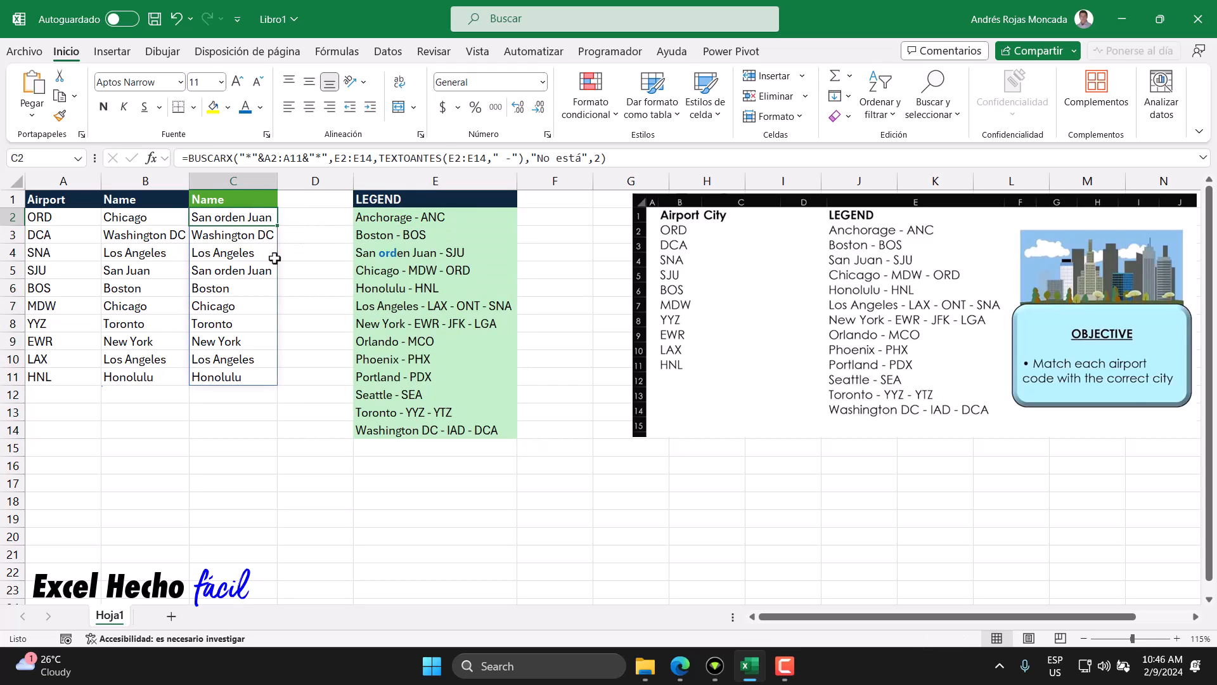
key(F2)
drag(266, 218, 256, 218)
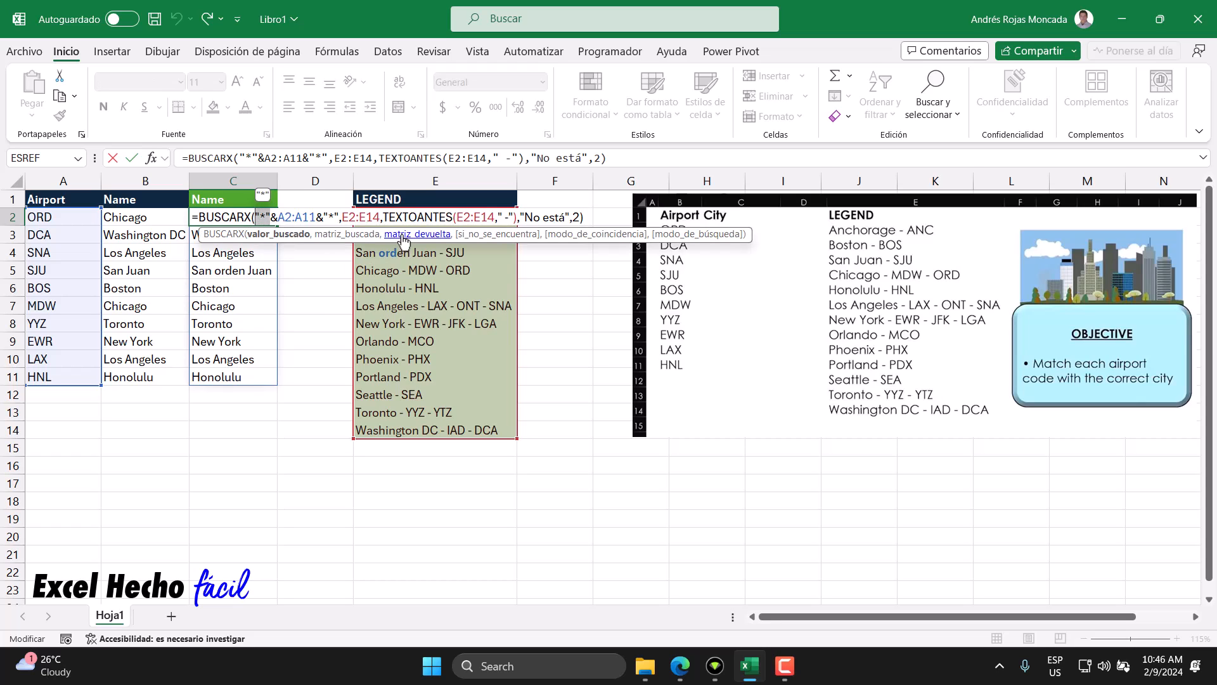
click(403, 235)
click(279, 234)
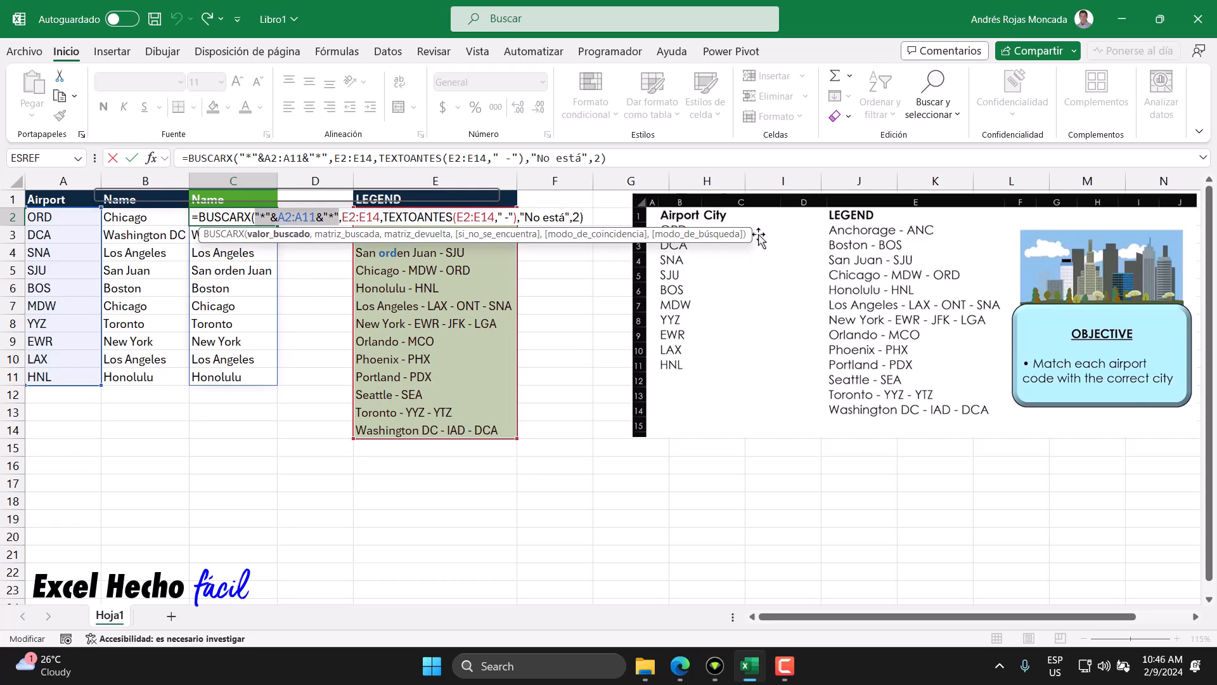
drag(752, 235, 725, 494)
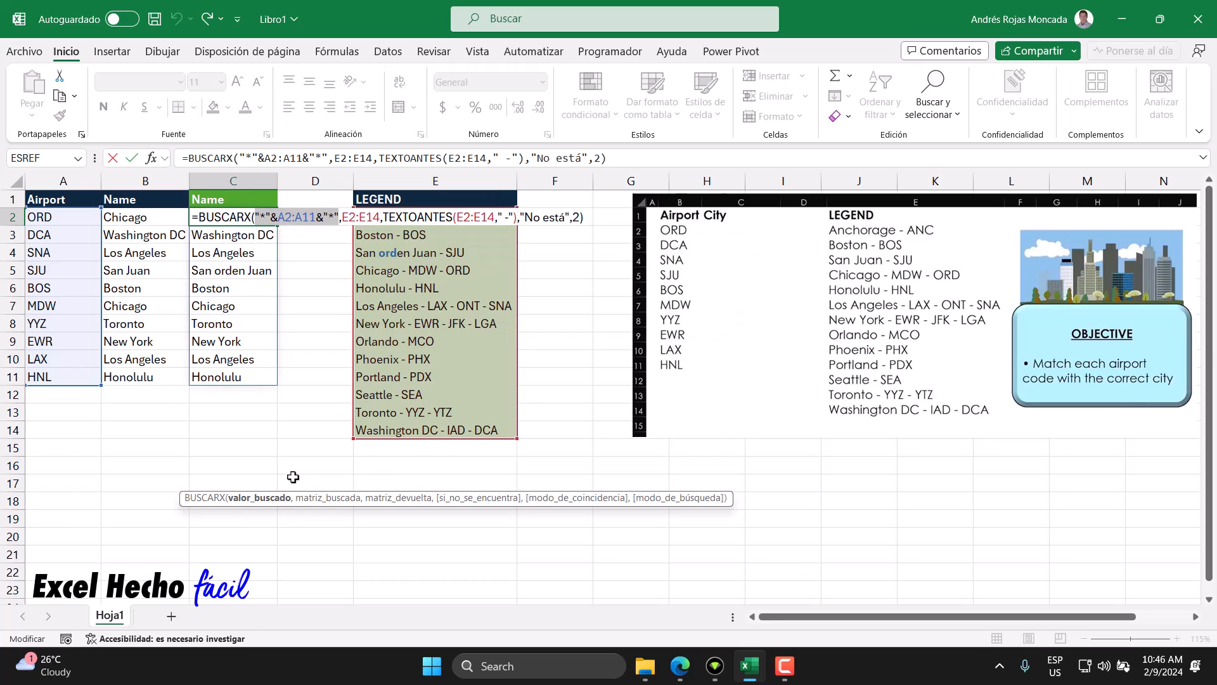
- Add a hyphen and a space after the first wildcard in C2's BUSCARX formula, making the lookup value "*- "&A2:A11&"*"
click(259, 217)
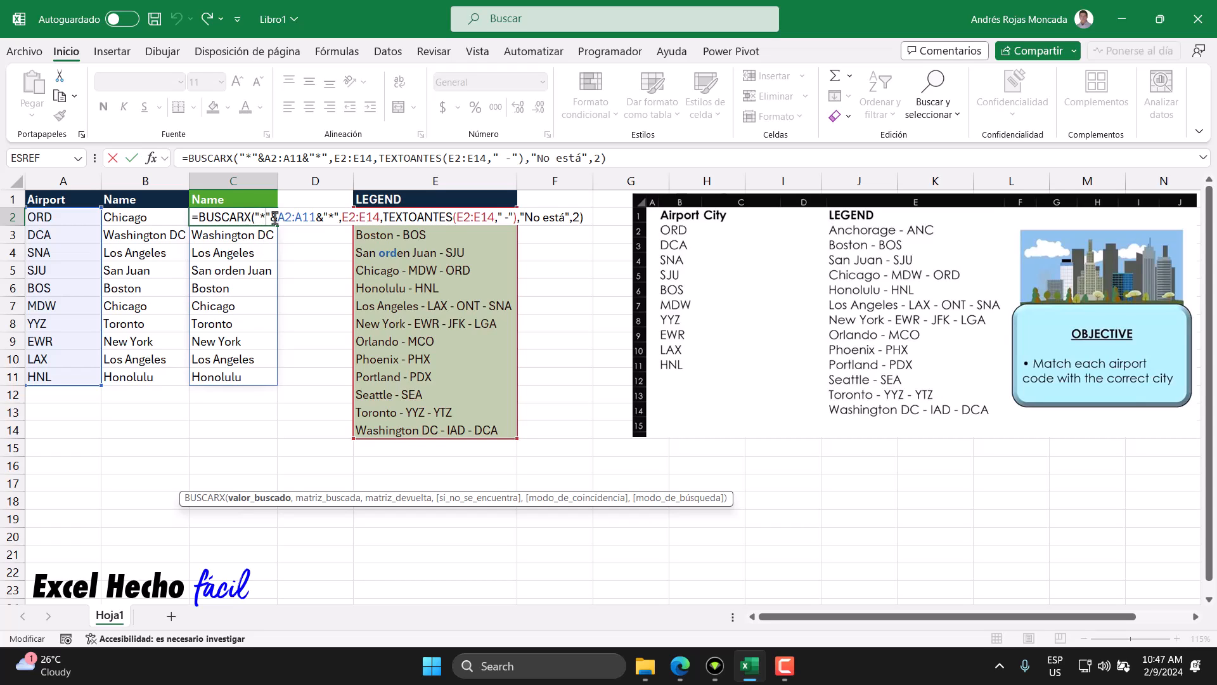
drag(276, 218, 317, 218)
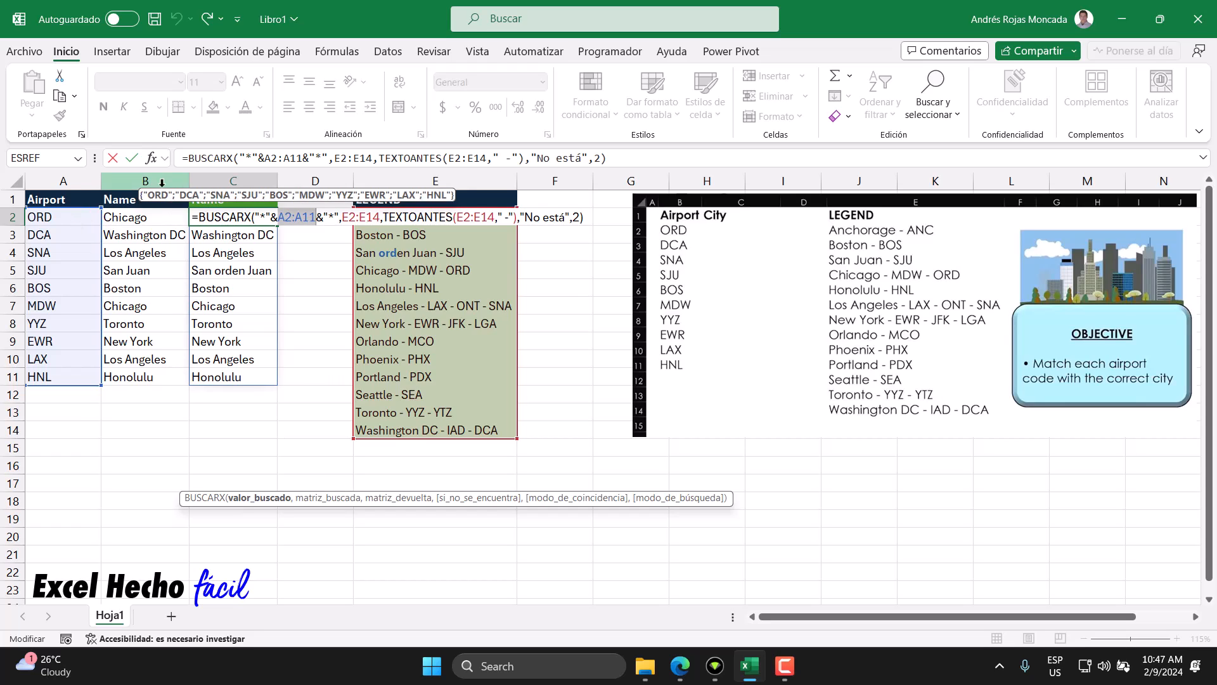
drag(316, 219, 278, 222)
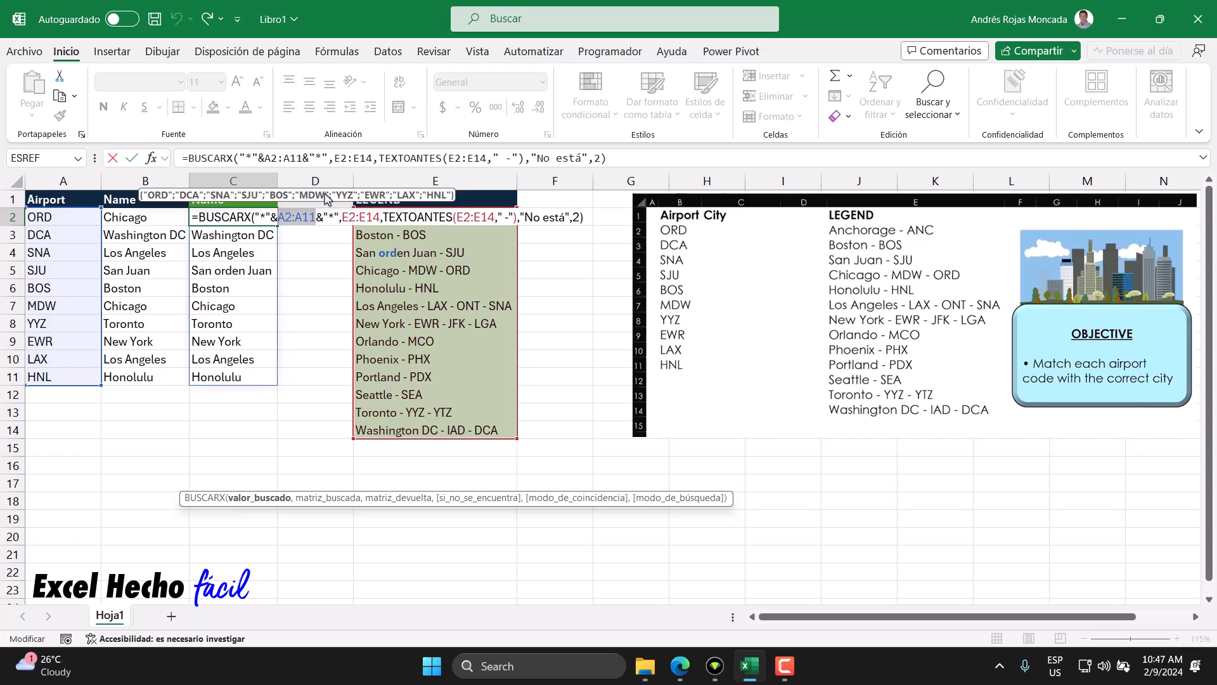
click(261, 219)
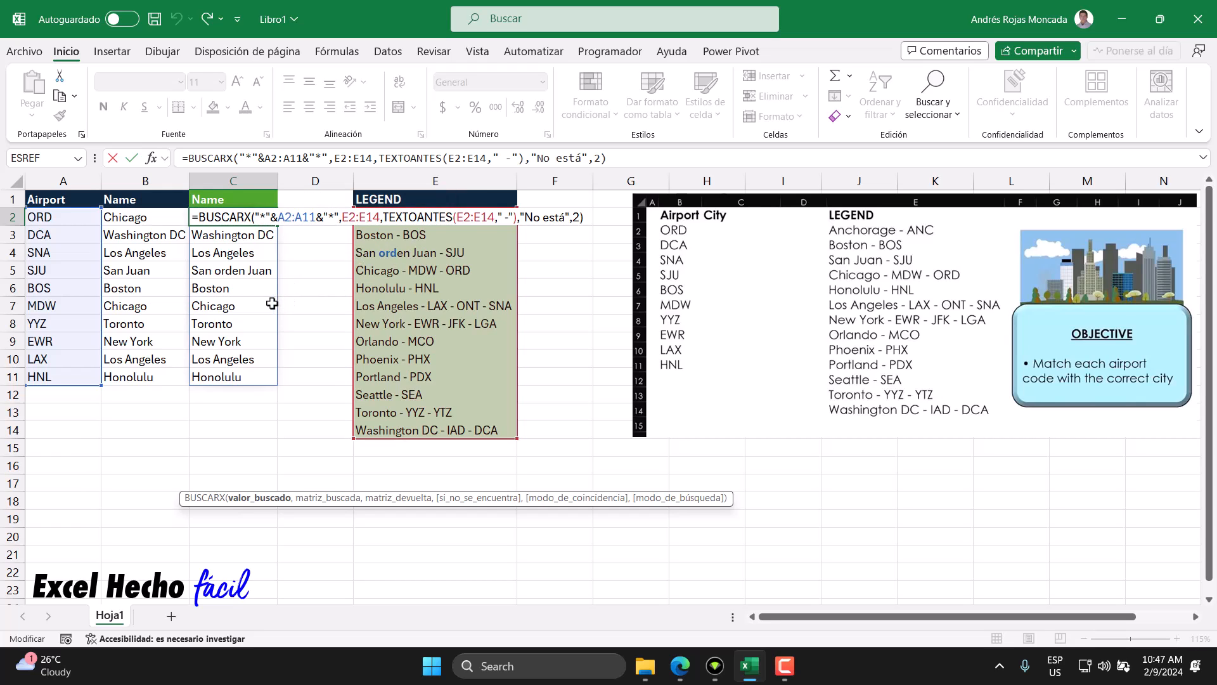
text(-)
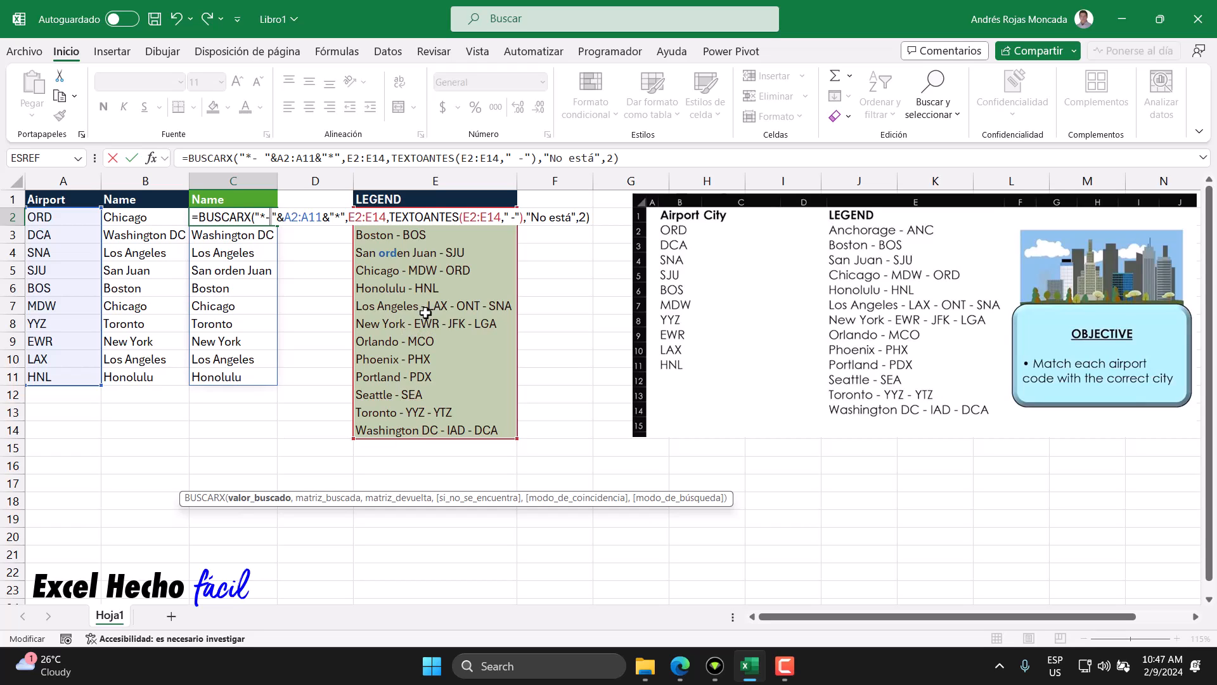
drag(283, 218, 322, 223)
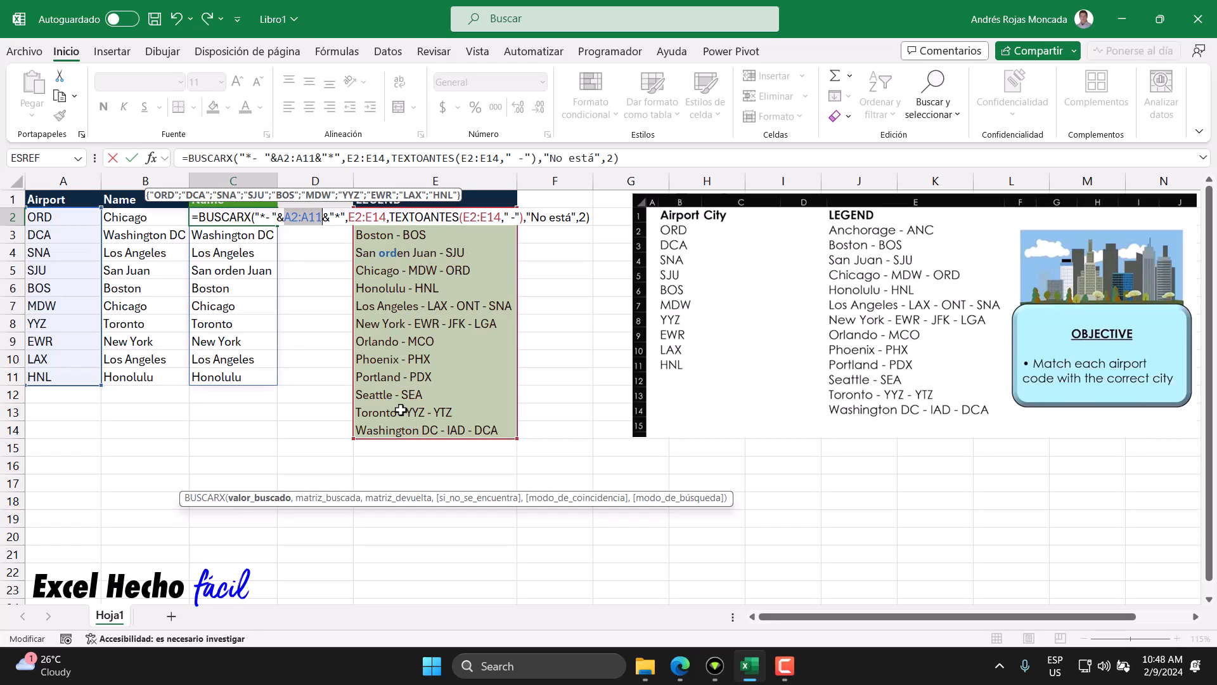
click(591, 217)
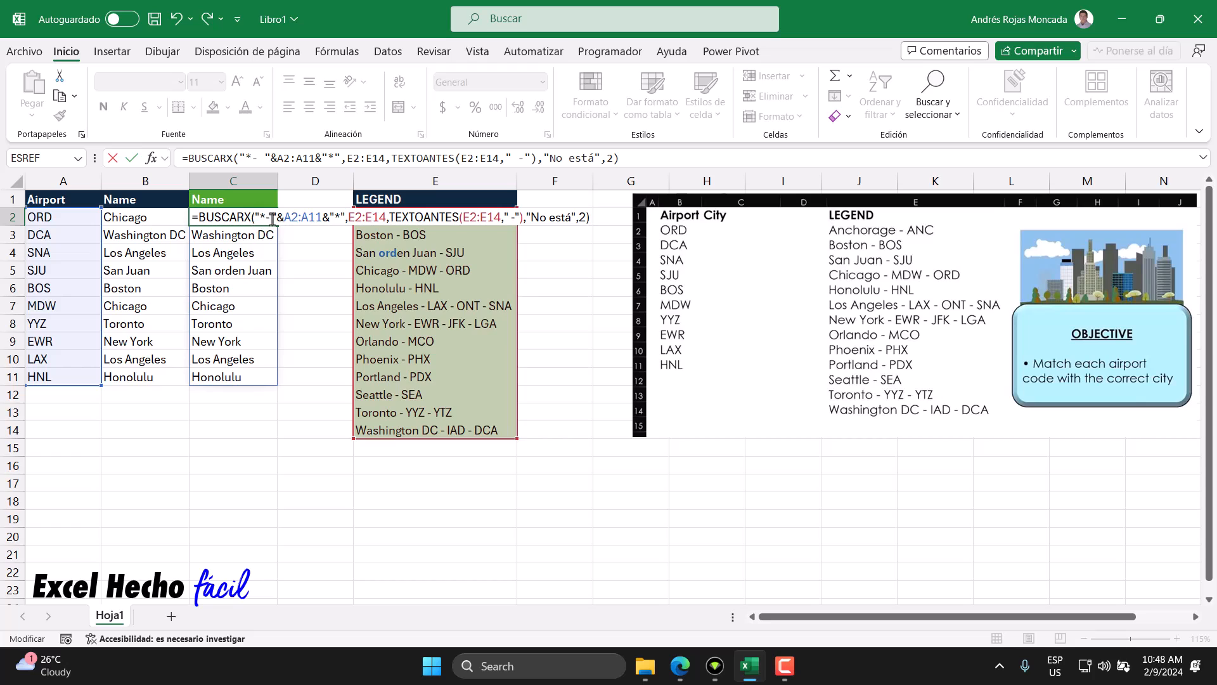
drag(266, 218, 322, 218)
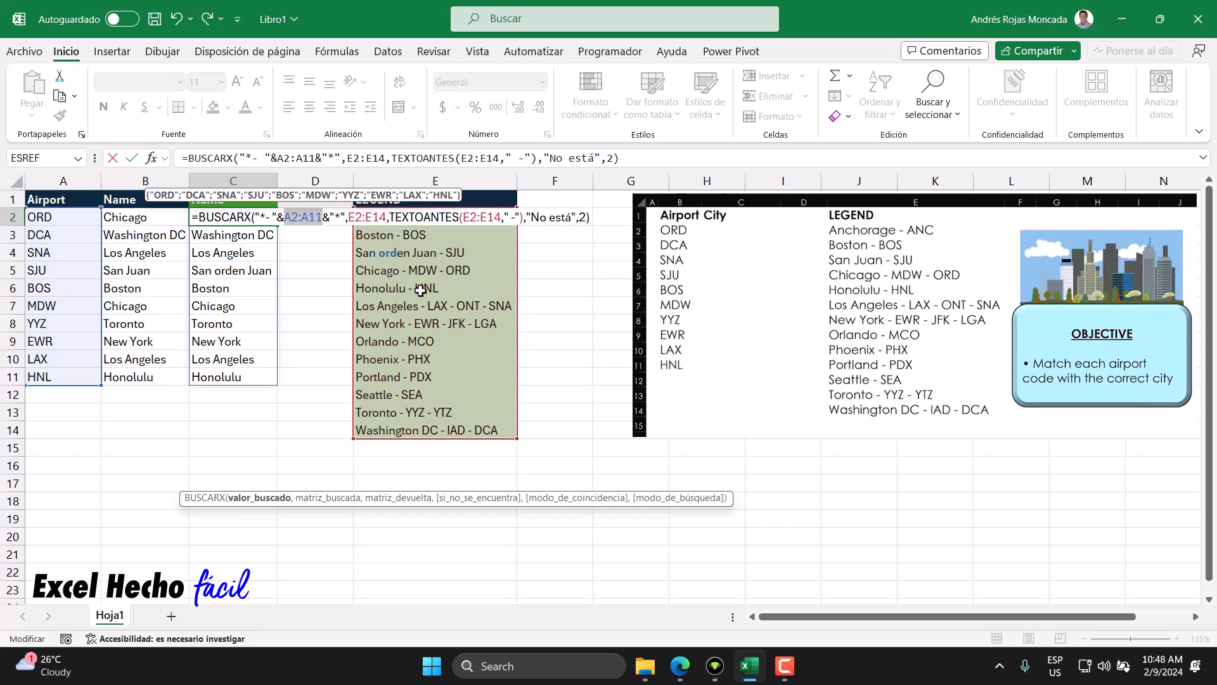
click(589, 219)
key(Return)
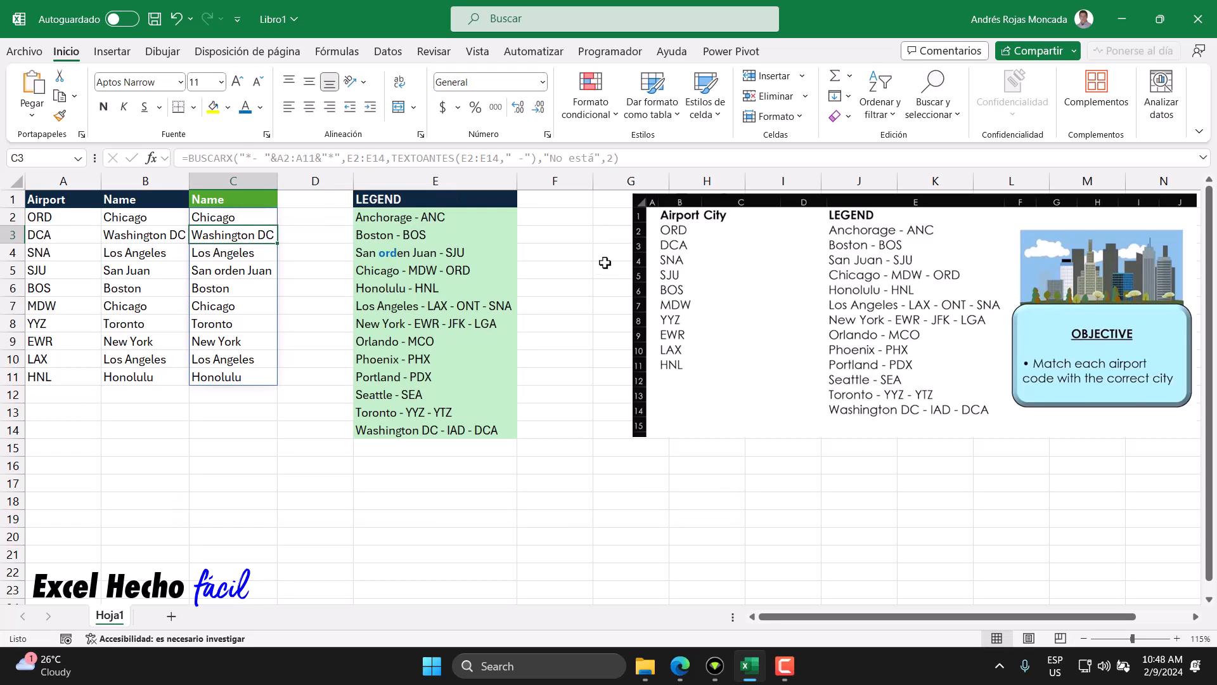
- Check the ORD code in A2 against the legend list E2:E14, comparing the San orden Juan and Chicago entries
click(59, 219)
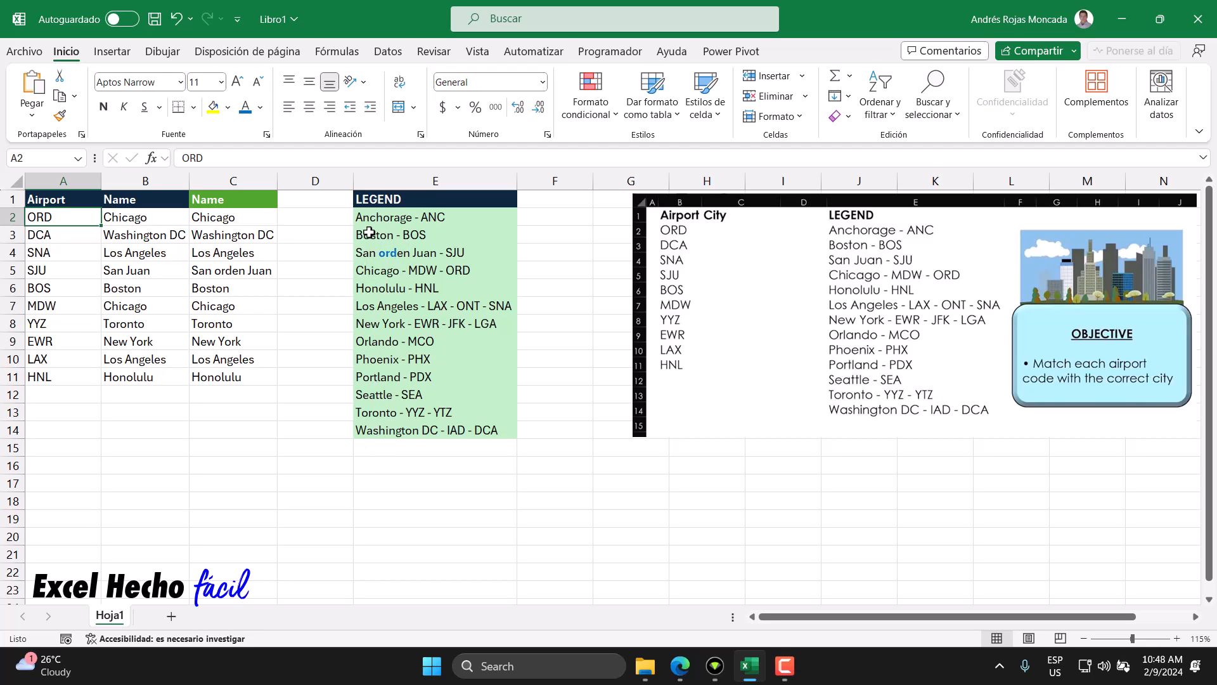
drag(389, 217, 394, 437)
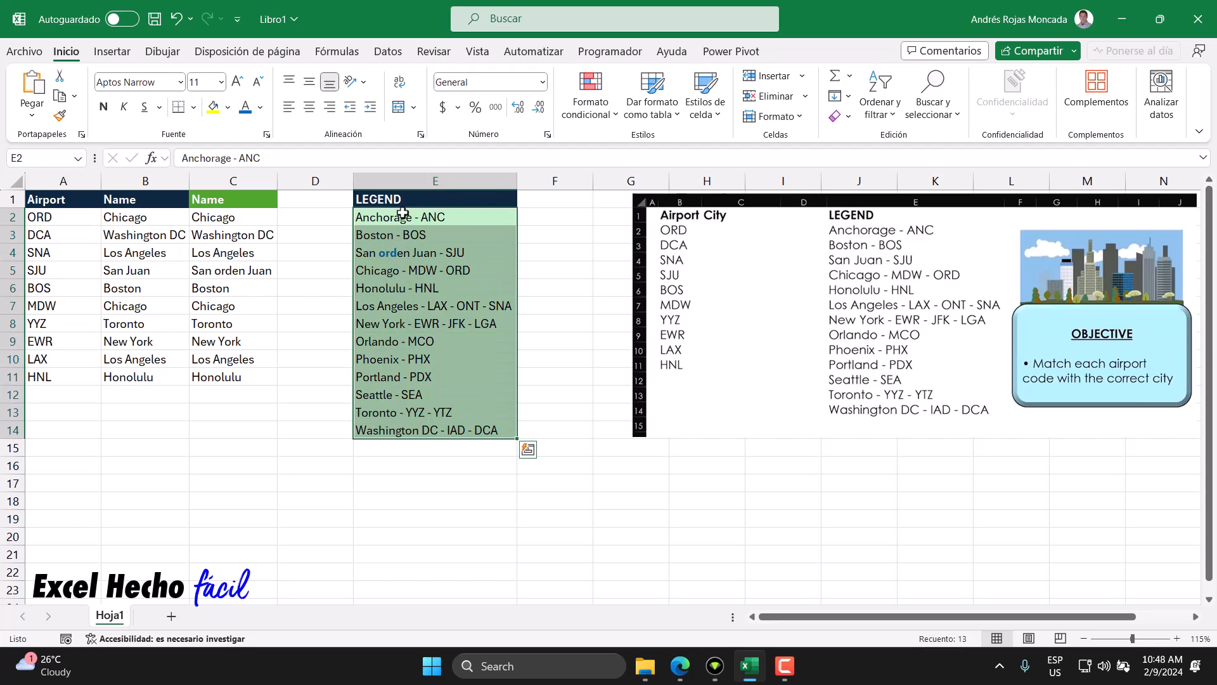
drag(405, 219, 394, 436)
drag(398, 251, 397, 272)
- Remove the word "orden" from legend cell E4 so the entry reads "San Juan - SJU"
click(398, 251)
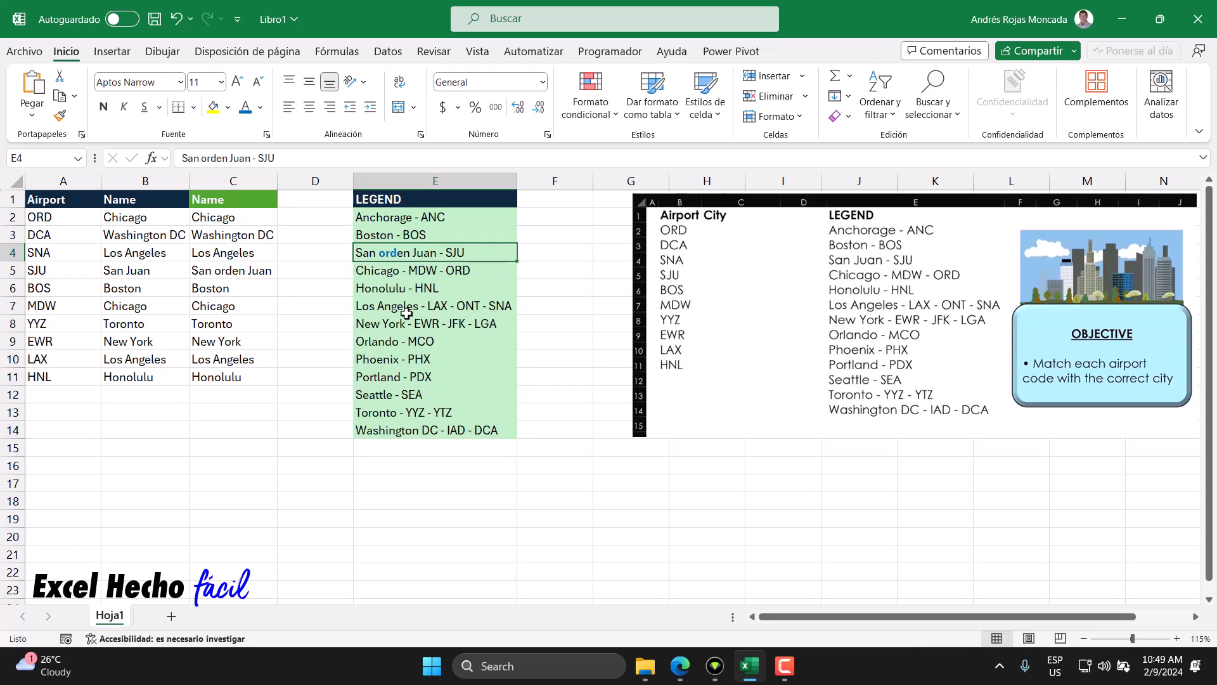
key(F2)
click(412, 252)
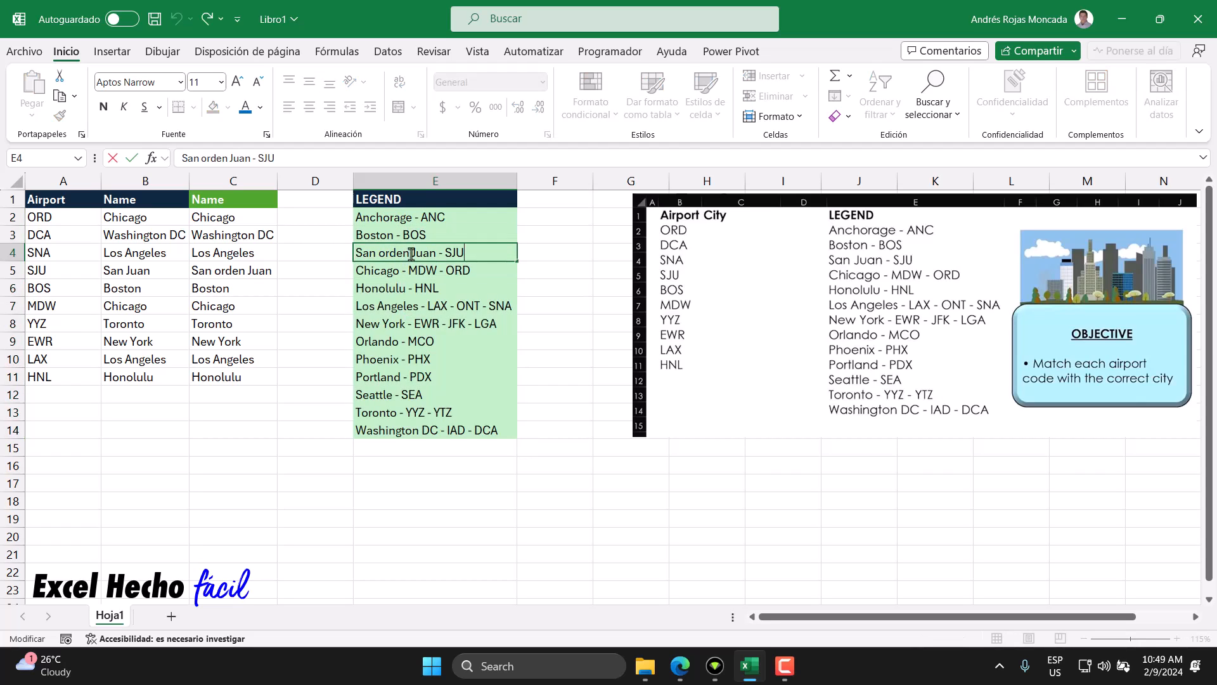
key(BackSpace)
key(BackSpace)
key(BackSpace)
key(BackSpace)
key(BackSpace)
key(BackSpace)
key(BackSpace)
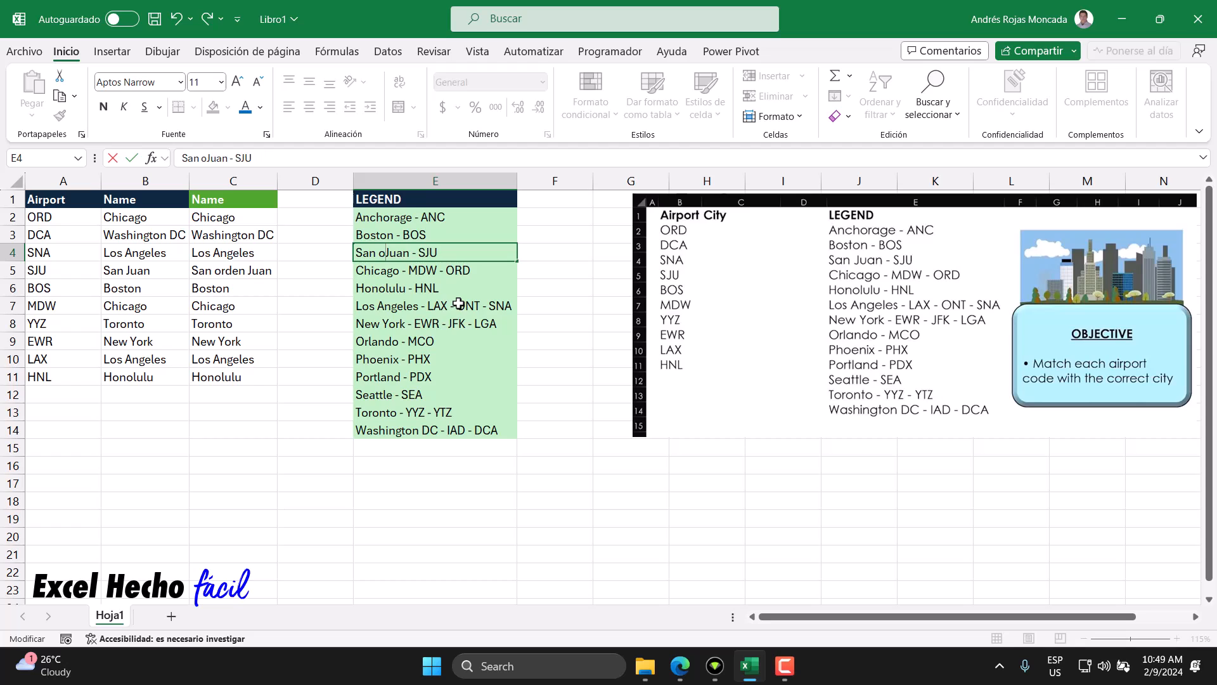
key(Return)
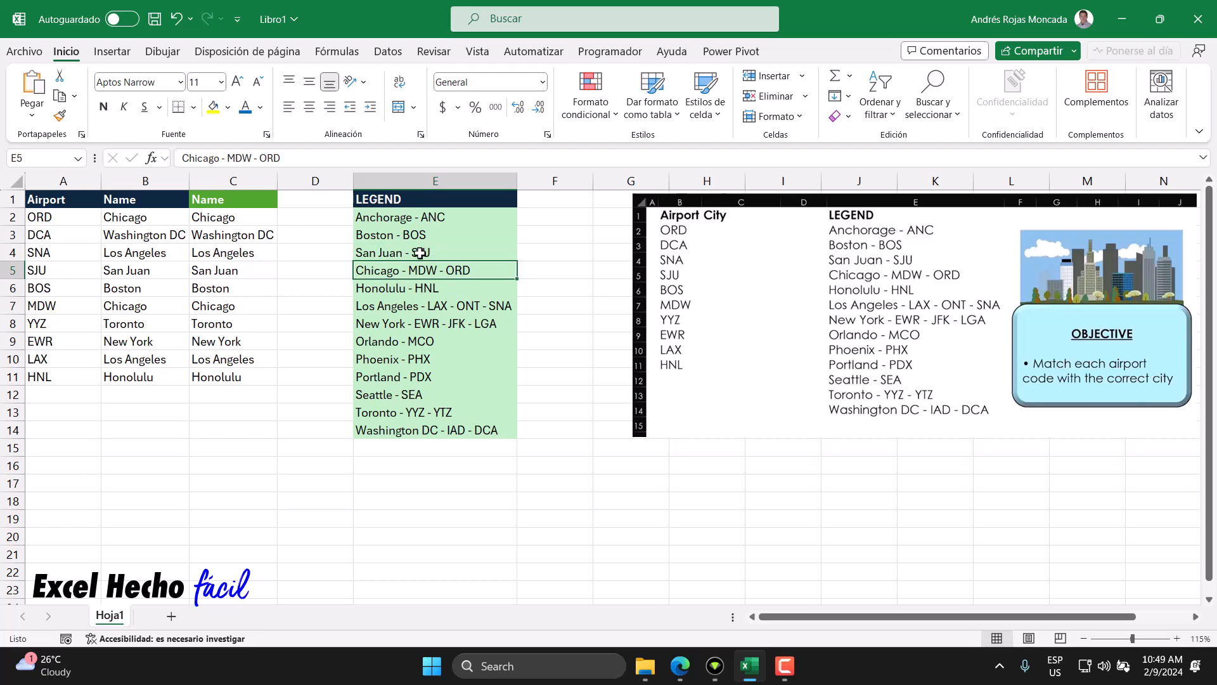
- Review the BUSCARX formula in C2 against the airport codes A2:A11, examining the "*- " prefix of its lookup value
click(210, 219)
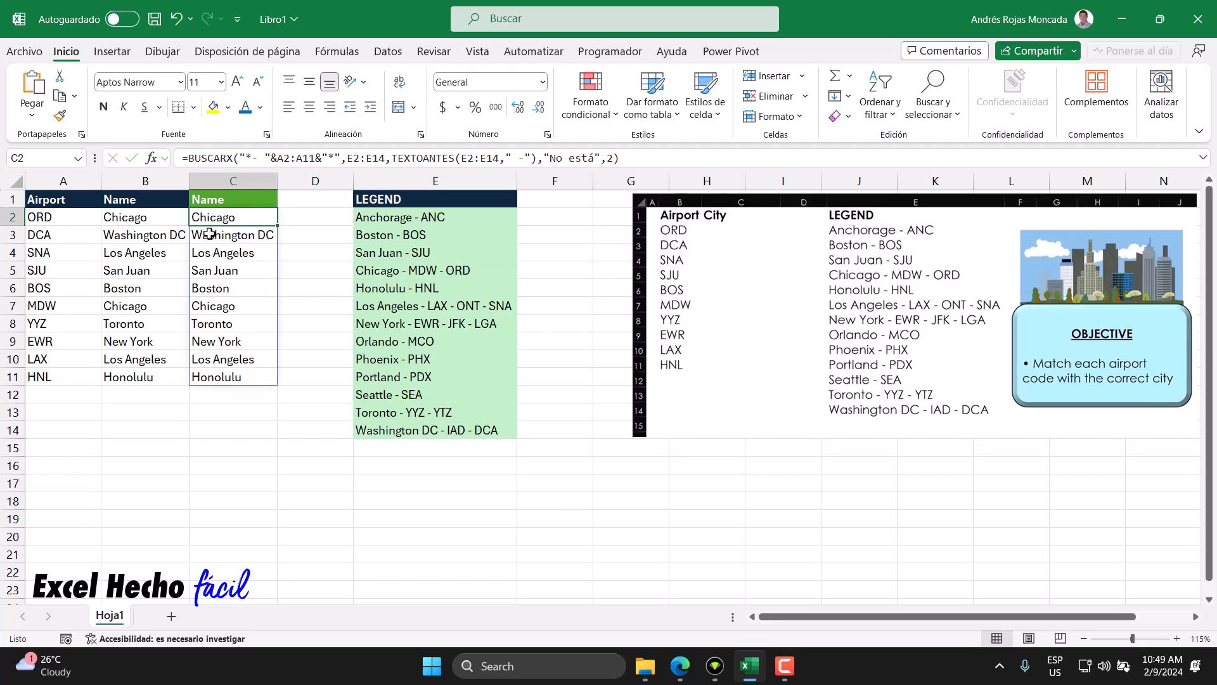
drag(63, 219, 62, 379)
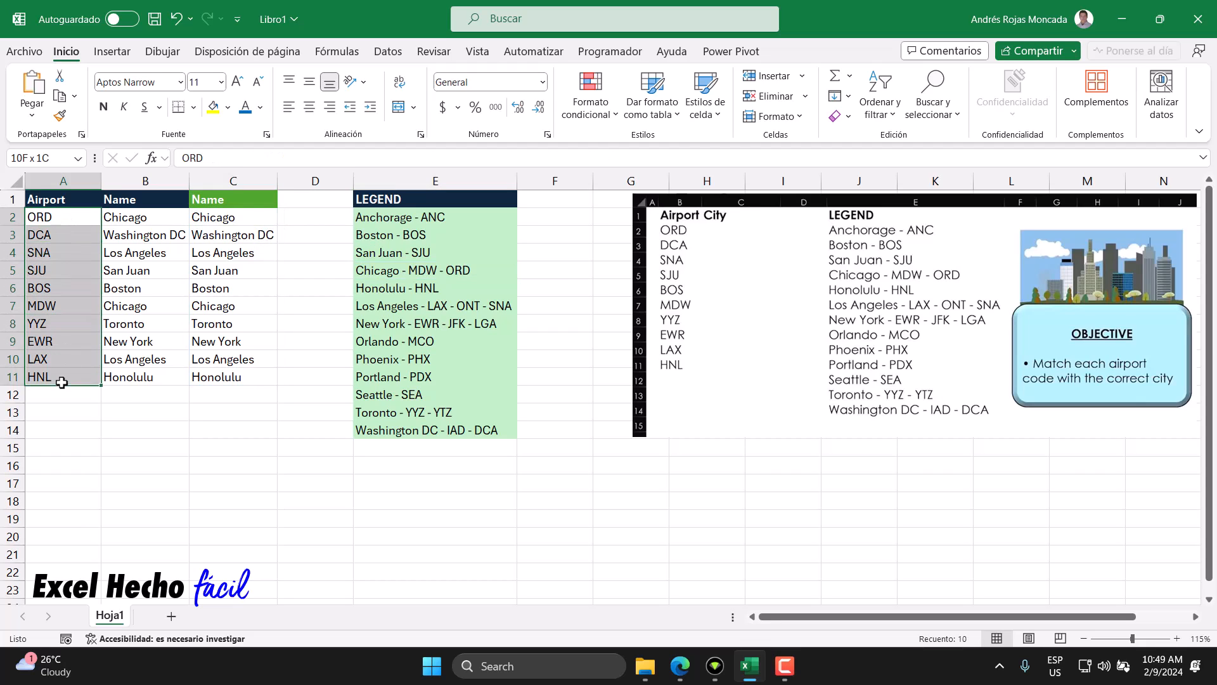
click(226, 218)
double_click(227, 218)
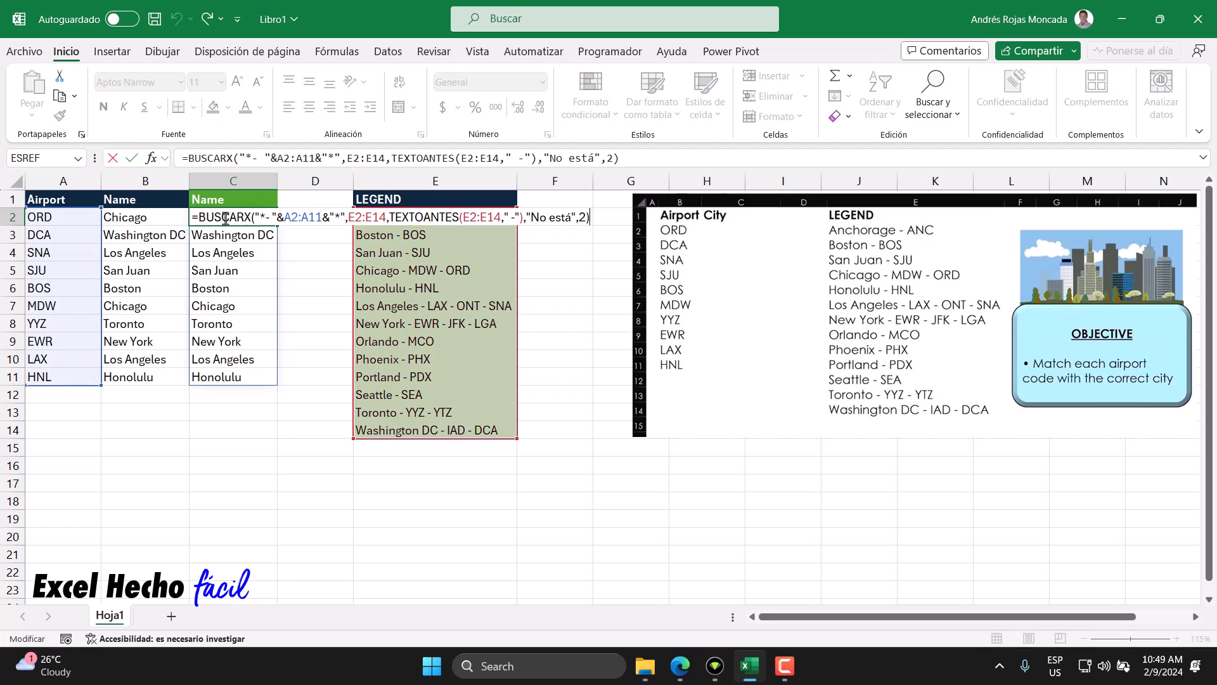
drag(272, 219, 258, 218)
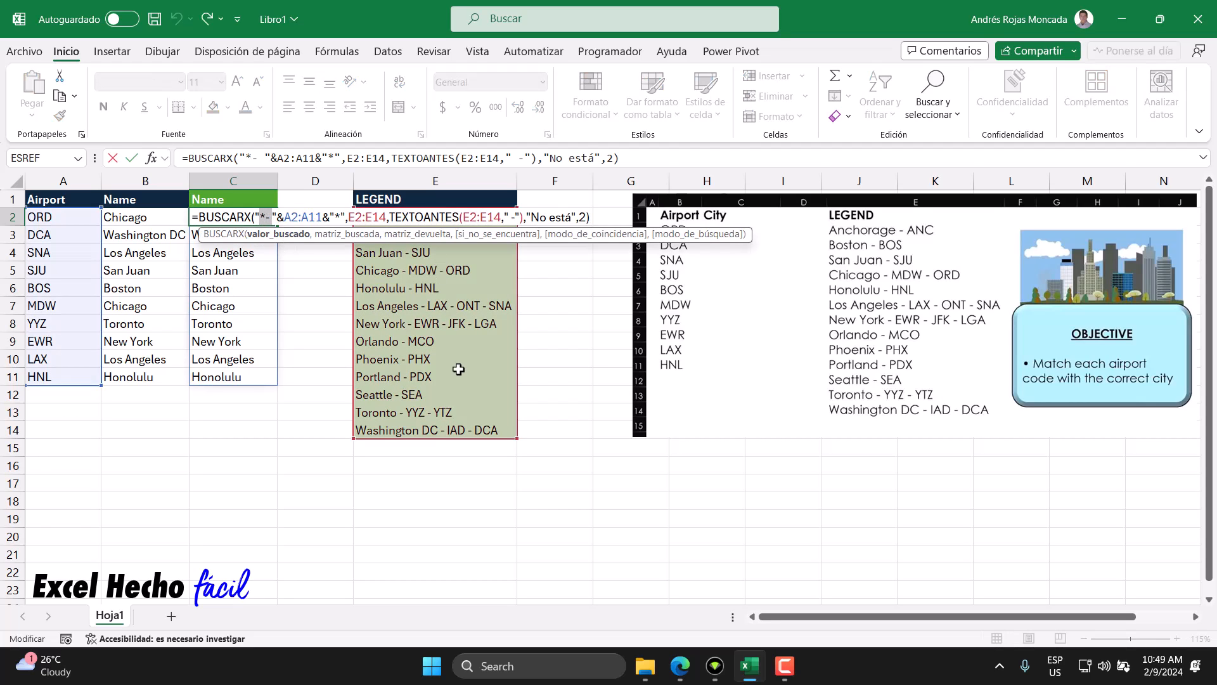
click(591, 217)
key(Return)
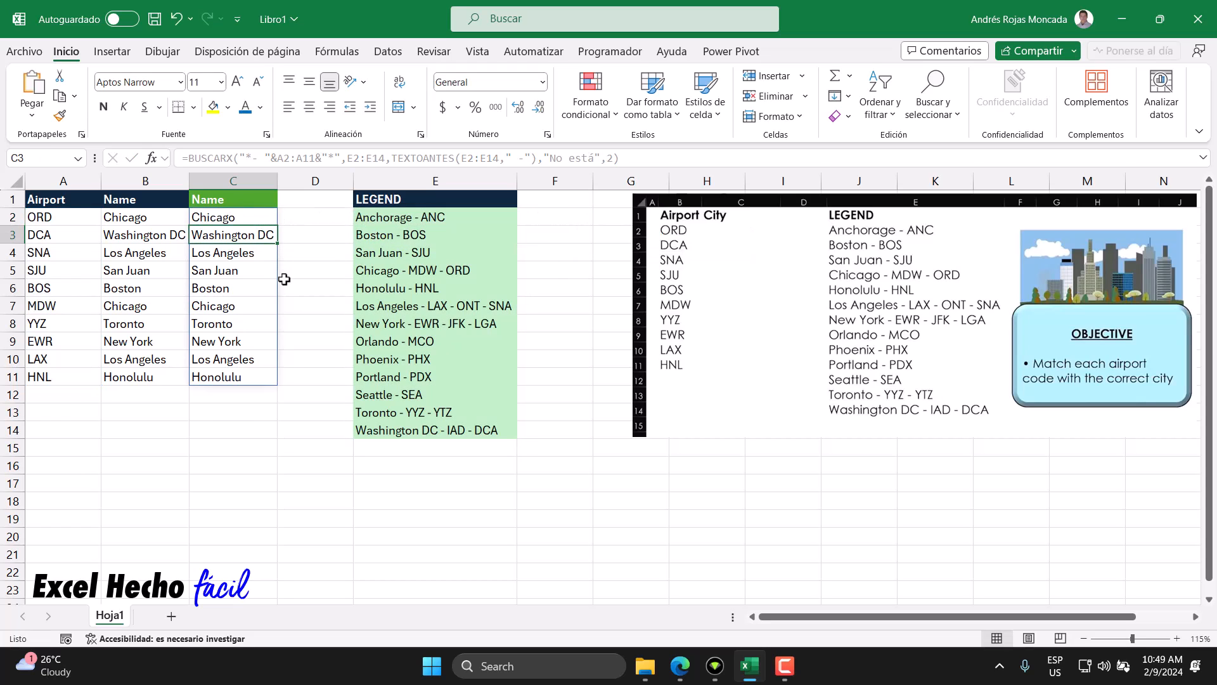
- Show the text of C2's formula in cell A17 with a FORMULATEXTO function that references C2
click(50, 466)
click(48, 481)
text(=bu)
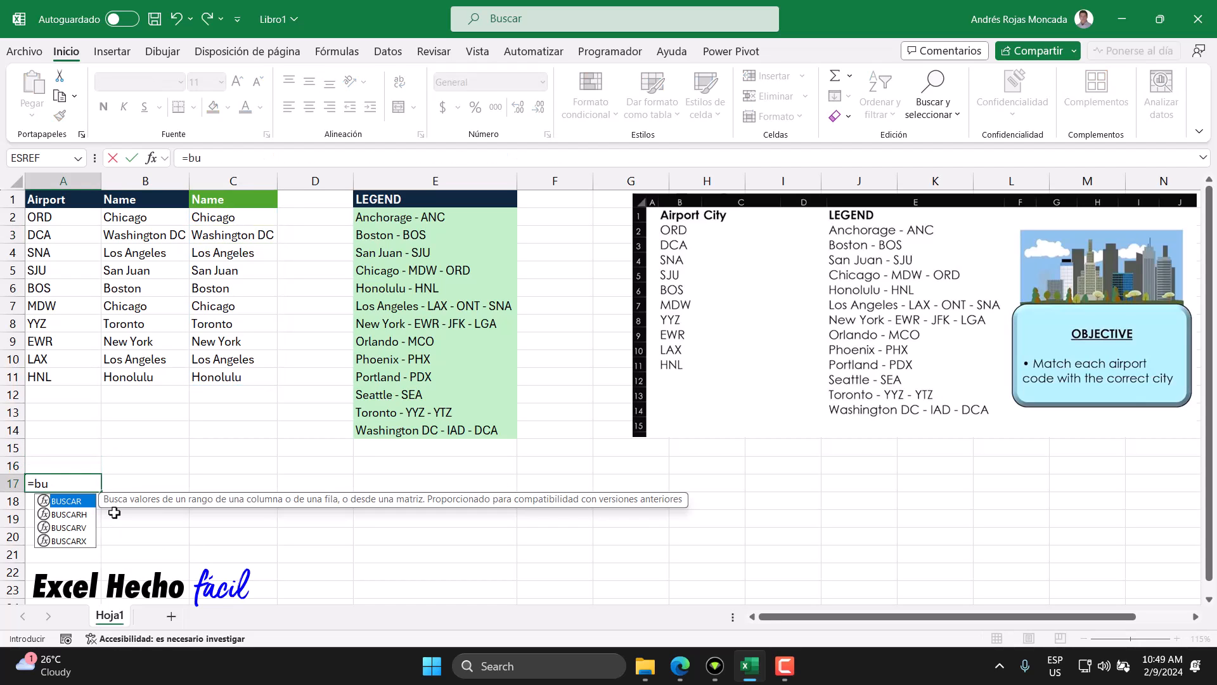
key(BackSpace)
text(for)
key(Tab)
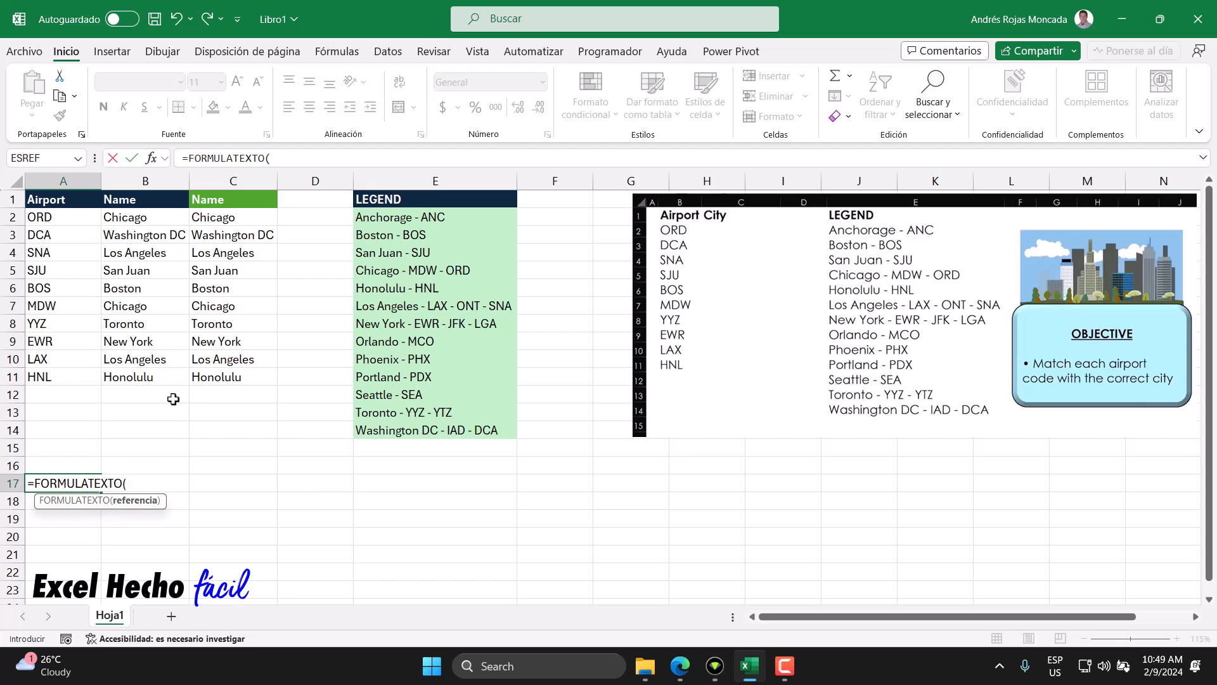
click(210, 213)
key(Return)
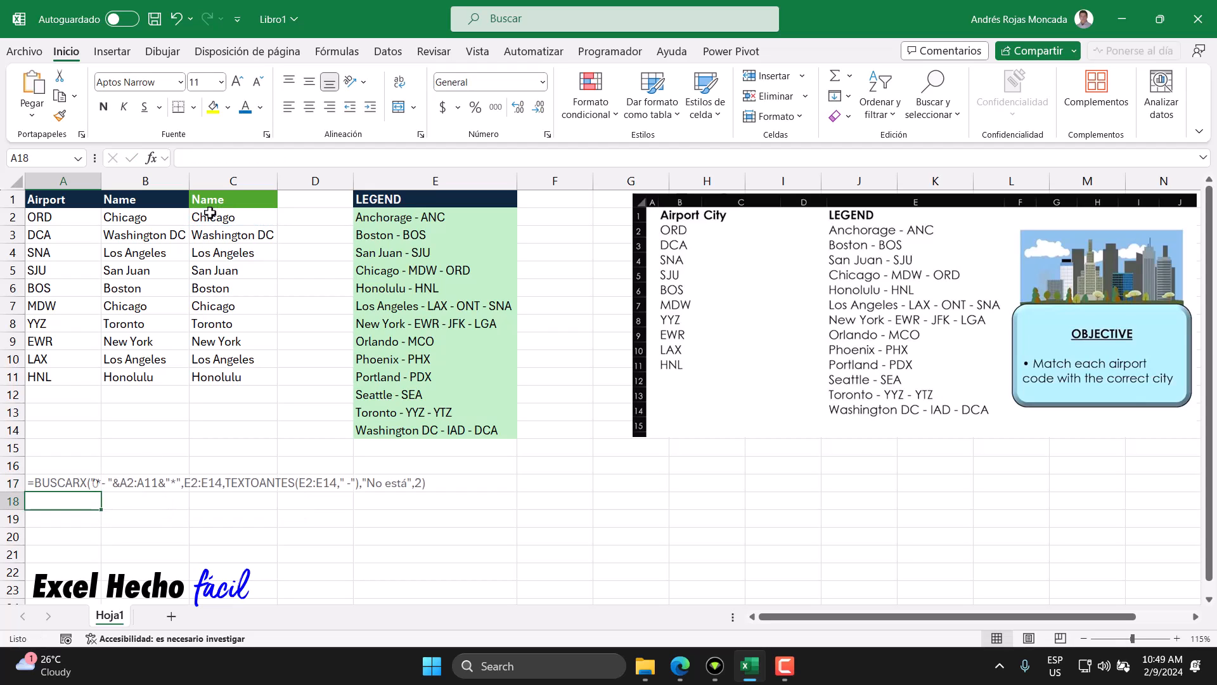
- Change the font color of the formula text in A17 to the standard blue
drag(244, 214, 250, 374)
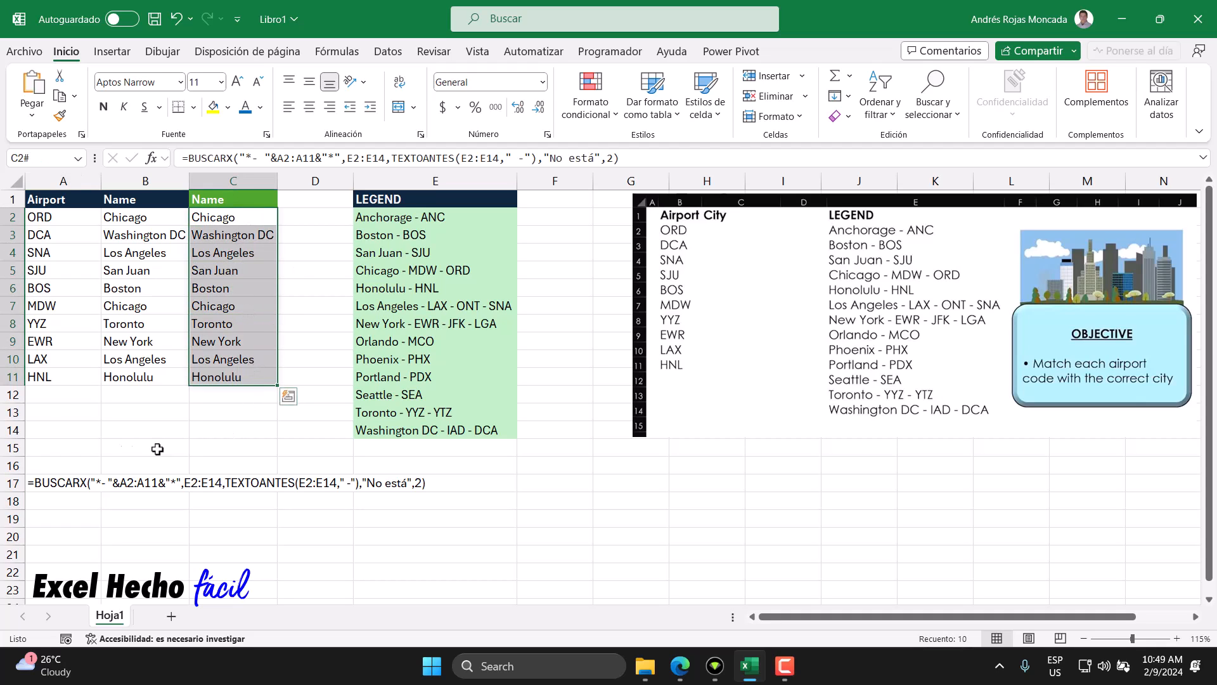
click(53, 428)
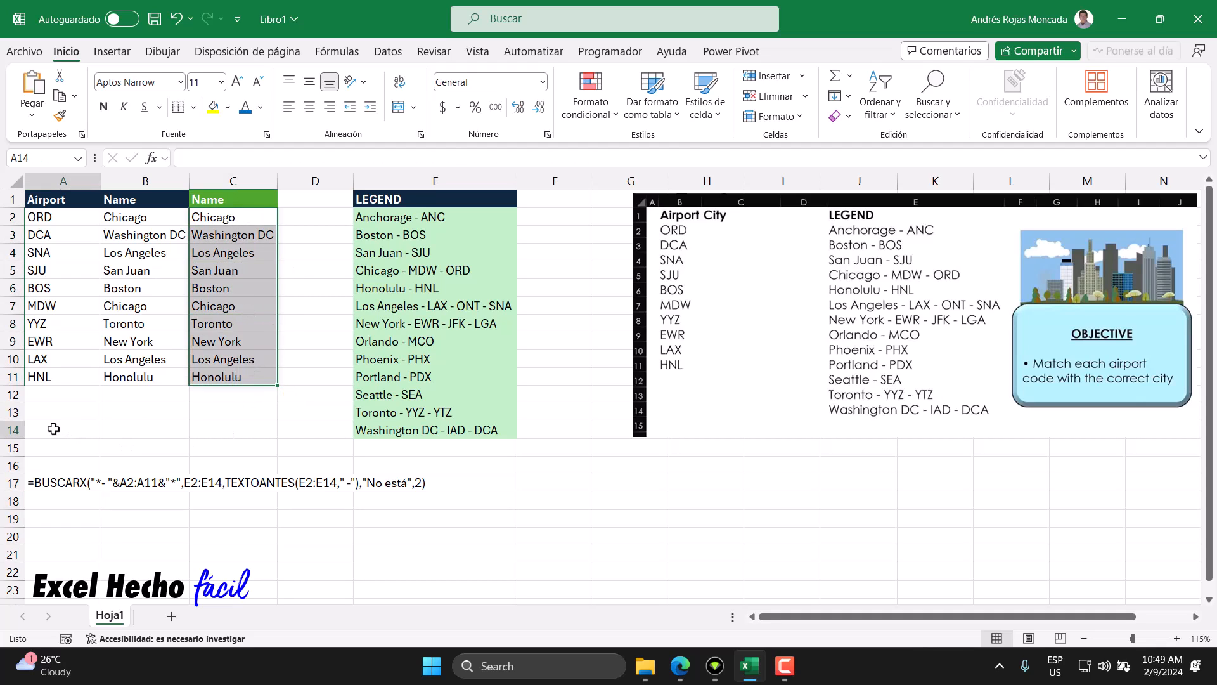
click(54, 485)
click(260, 107)
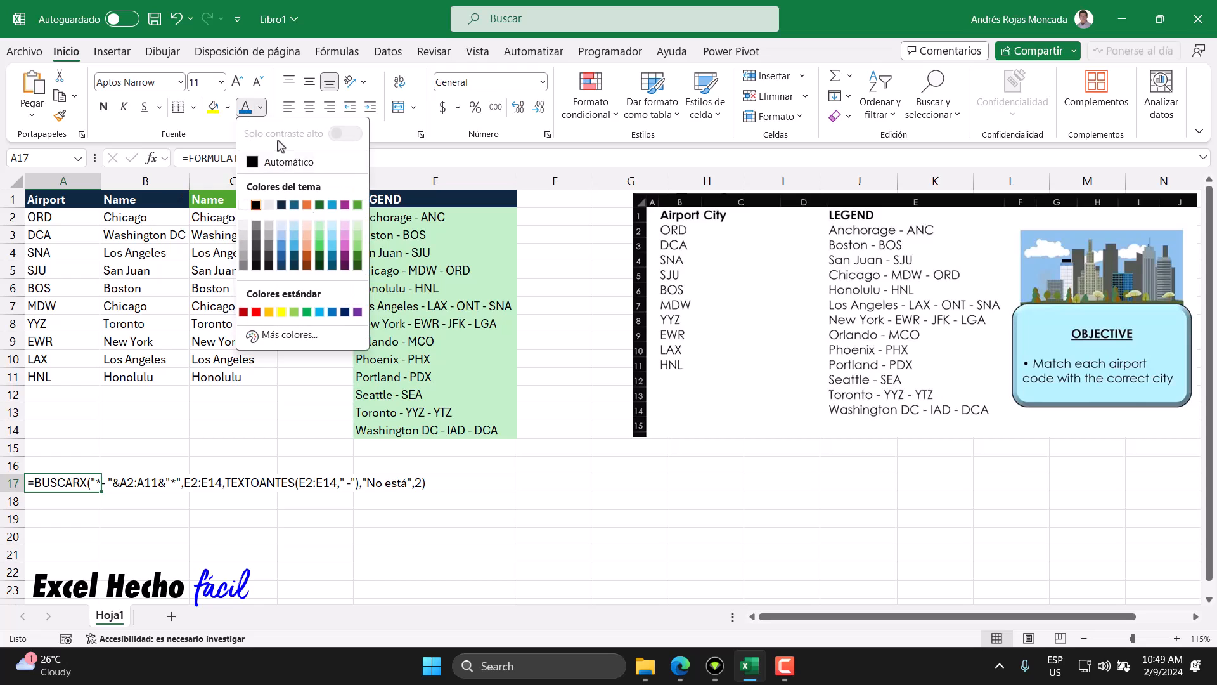
click(332, 312)
click(70, 429)
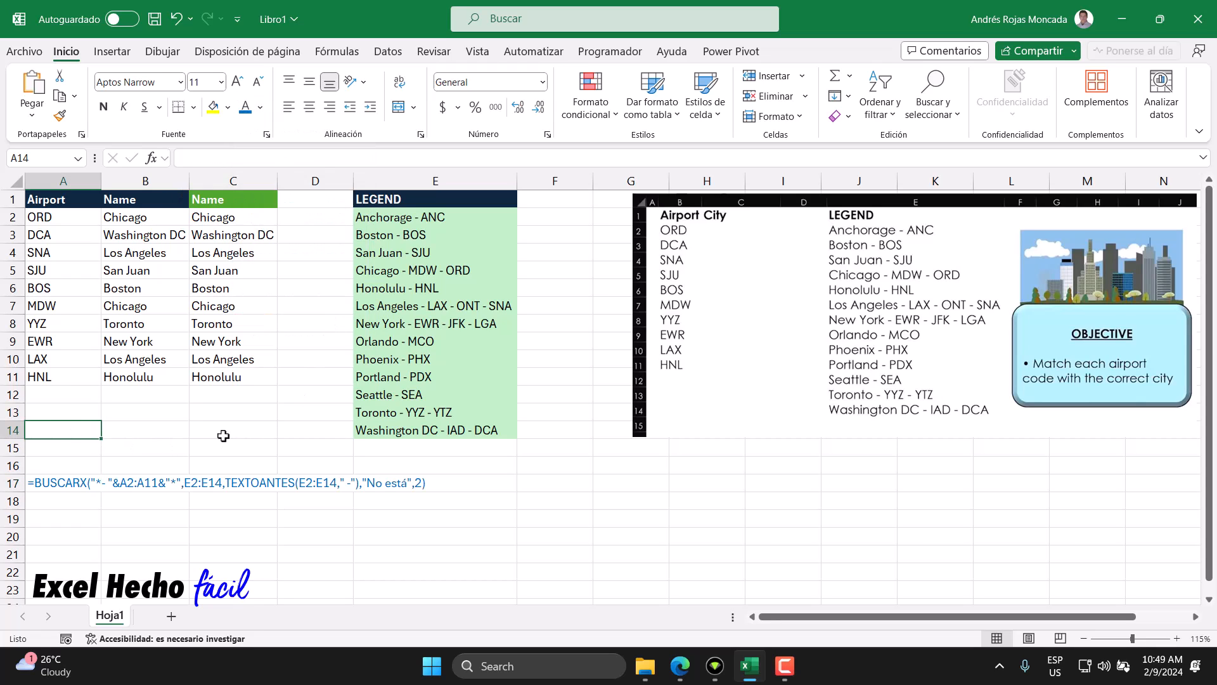